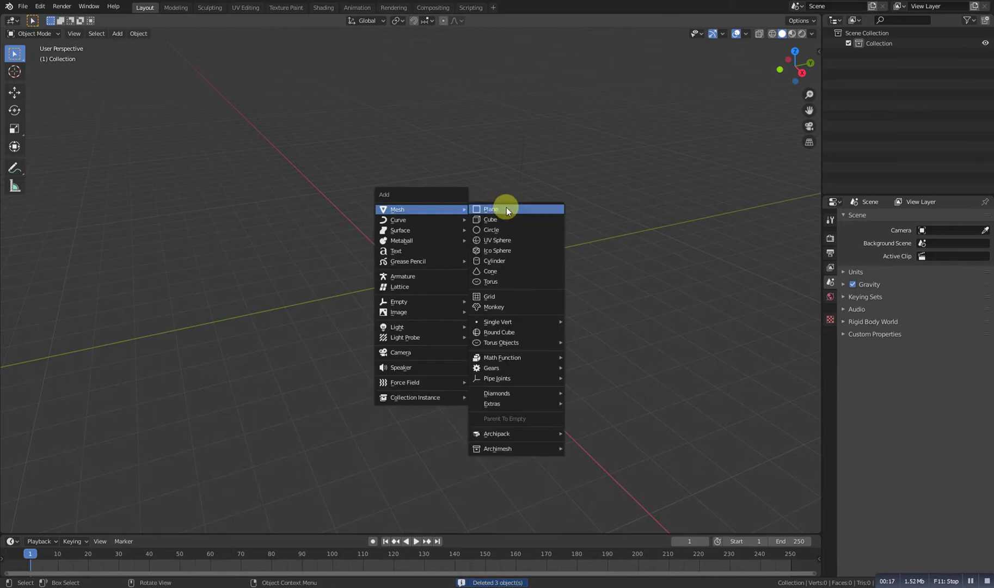
- Add a plane and reduce it to a single edge along the Y axis using a centre loop cut and deletion of the outer vertices
click(480, 210)
middle_drag(455, 272, 494, 323)
key(Tab)
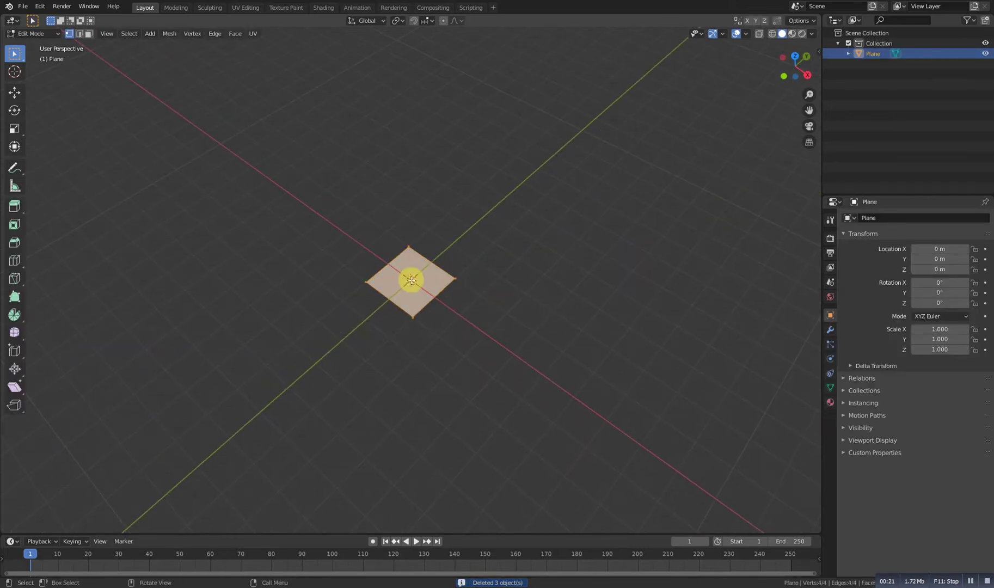
key(ctrl+r)
click(395, 293)
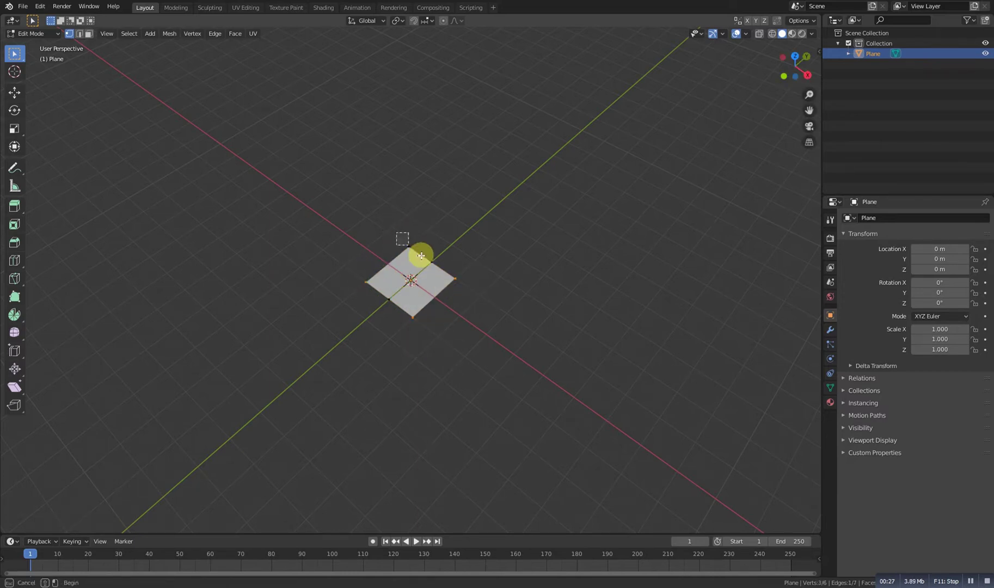
key(x)
click(402, 214)
- Lengthen the remaining edge by scaling it along the Y axis to more than twice its original length
middle_drag(402, 214, 411, 318)
middle_drag(481, 333, 512, 335)
key(a)
key(s)
key(y)
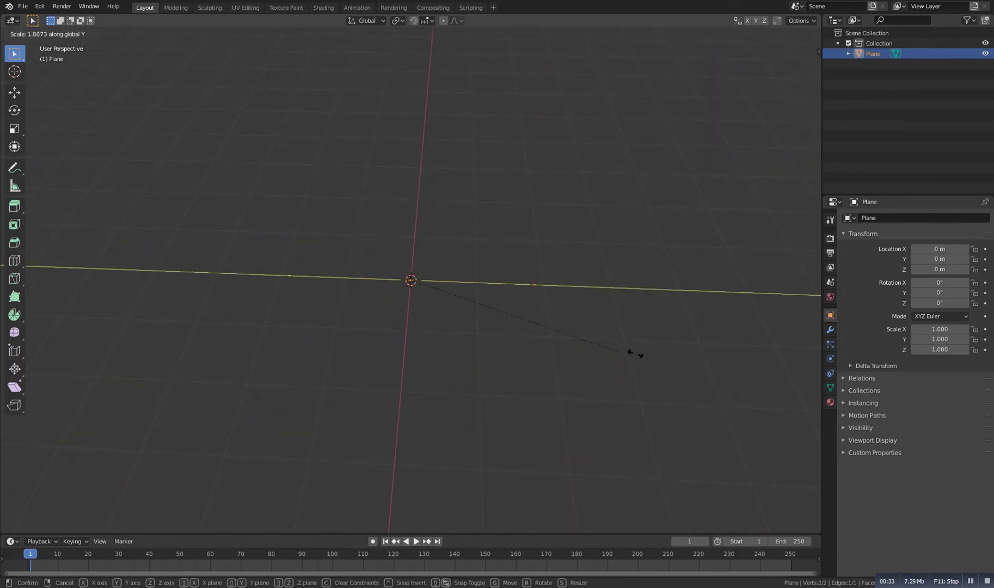
click(716, 362)
- Subdivide the edge evenly with 11 loop cuts, leaving the new vertices unslid
key(ctrl+r)
scroll(408, 288, up, 2)
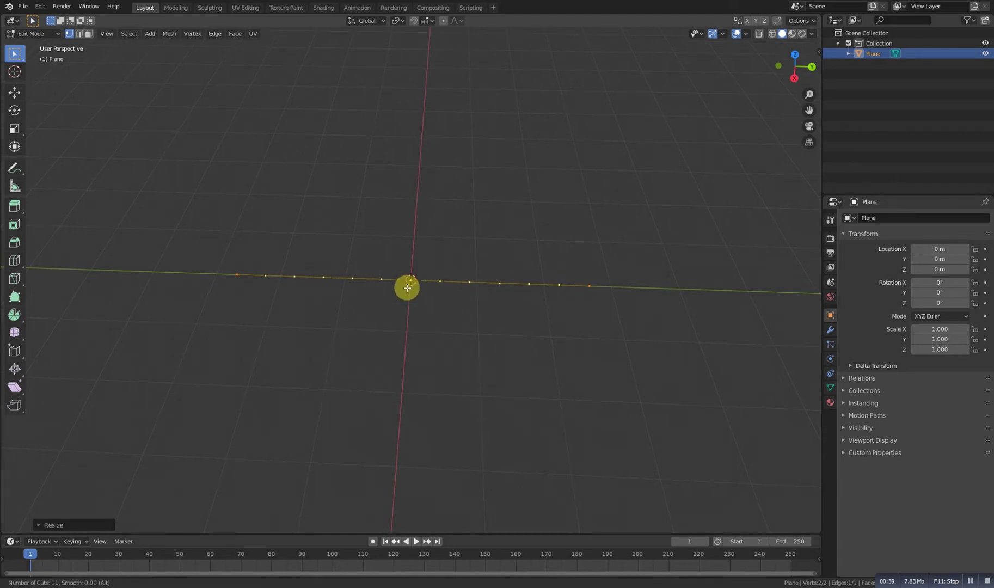
click(407, 288)
right_click(408, 287)
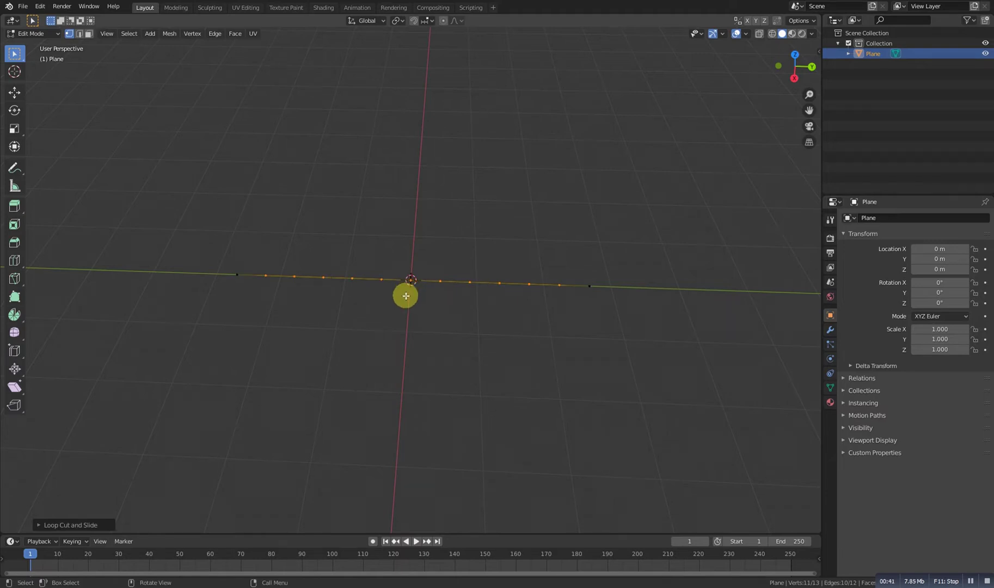
- Select every vertex of the edge and reduce the selection to alternating vertices with Checker Deselect
middle_drag(408, 308, 417, 315)
key(a)
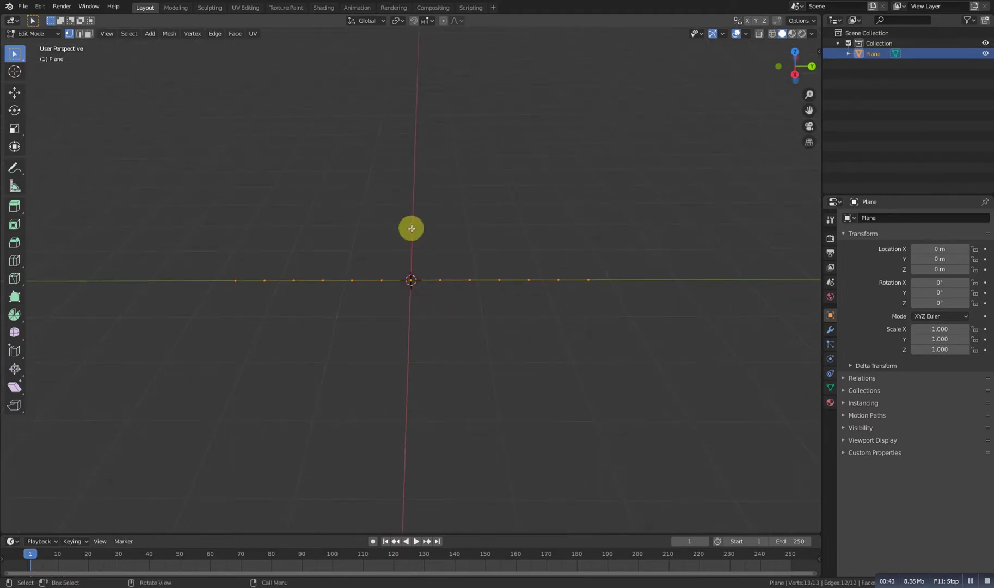
key(F3)
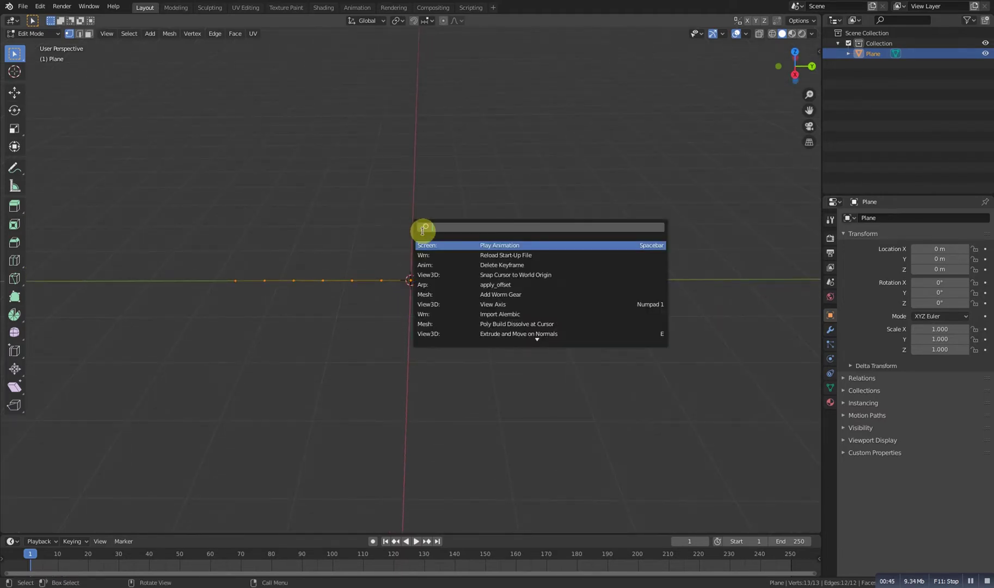
text(chec)
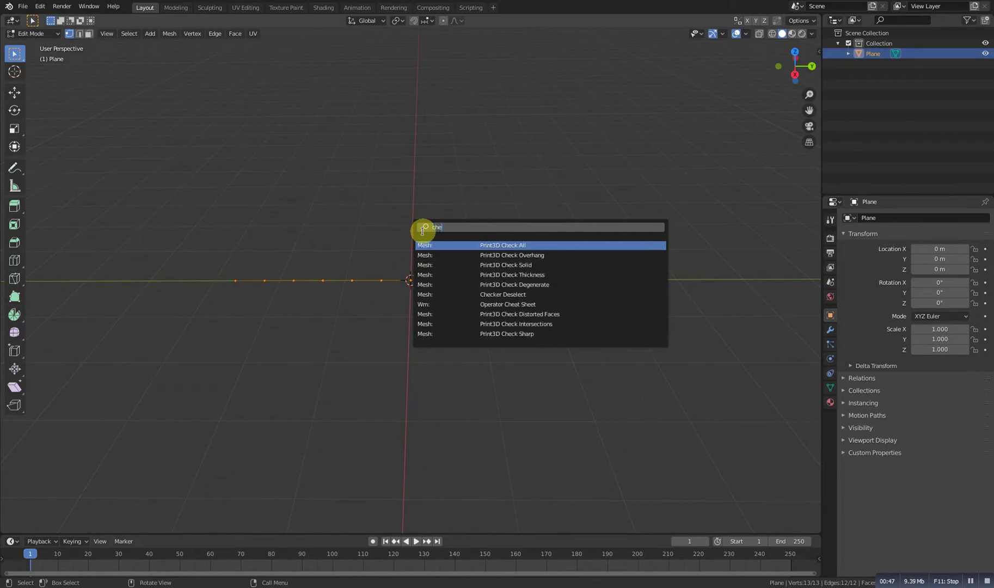
click(517, 294)
- Raise the alternating selected vertices slightly along the Z axis in the right orthographic view
middle_drag(370, 290, 373, 277)
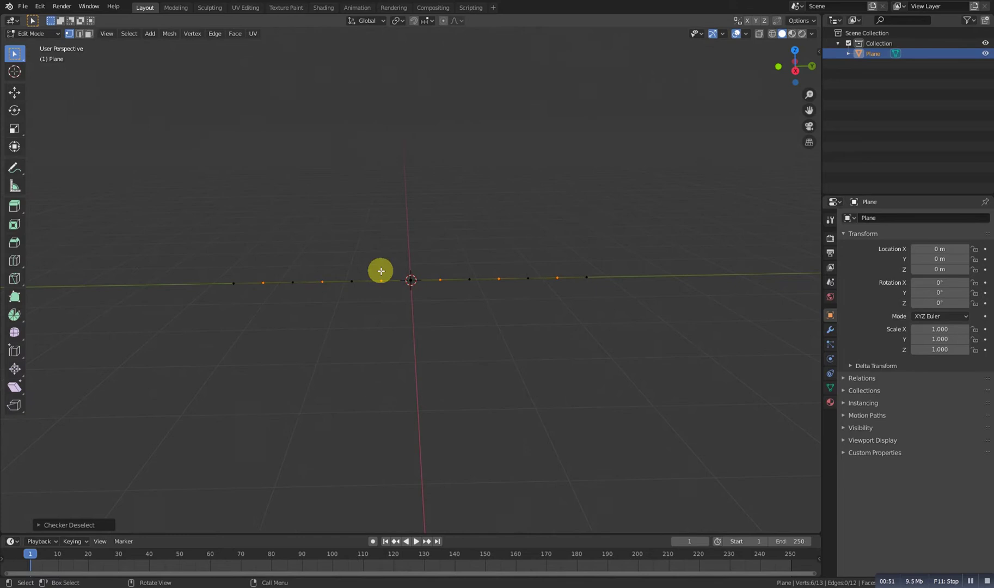
key(KP_3)
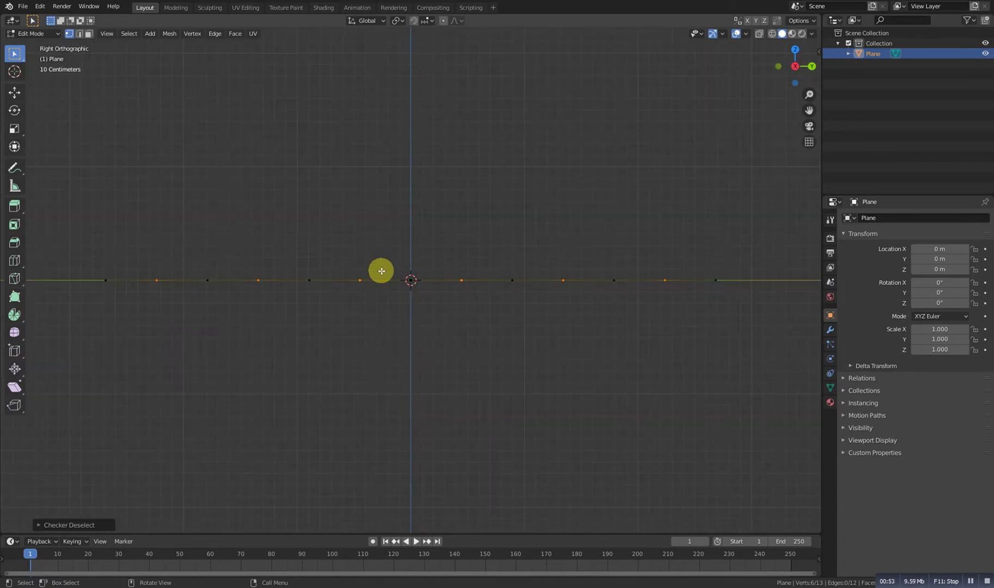
key(g)
key(z)
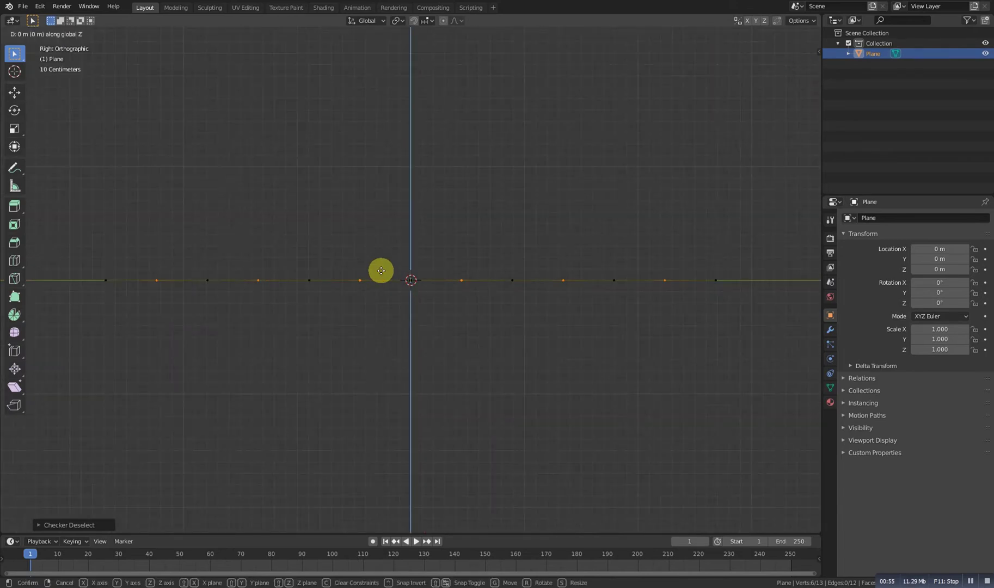
click(380, 262)
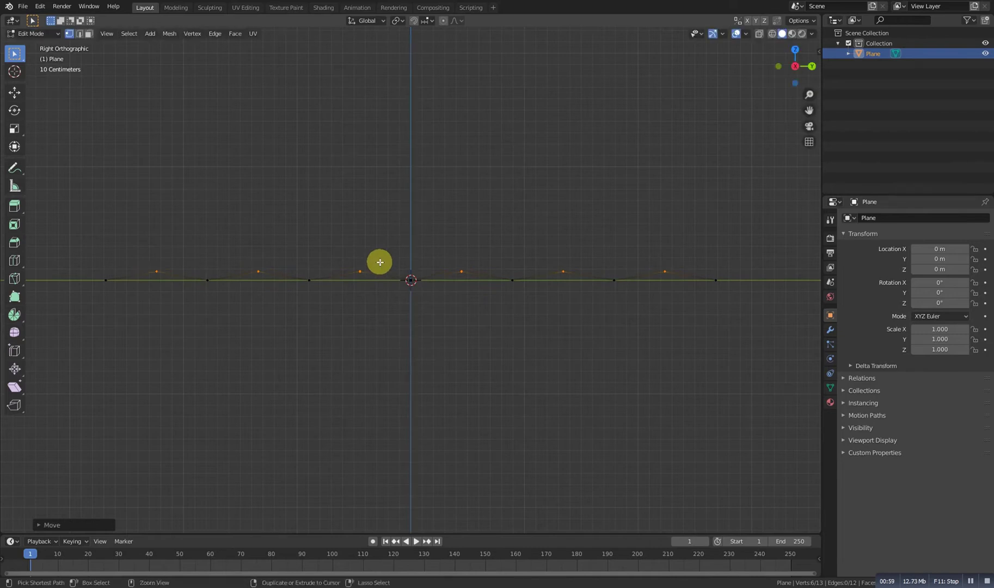
- Invert the vertex selection and lower the other vertices about 0.027 m along the Z axis to form a zigzag
key(ctrl+i)
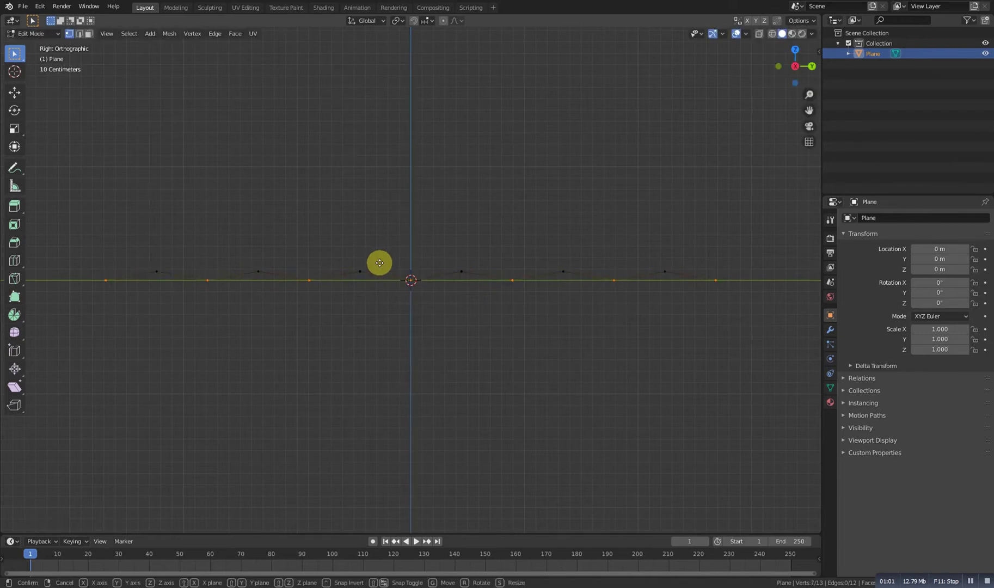
key(g)
key(z)
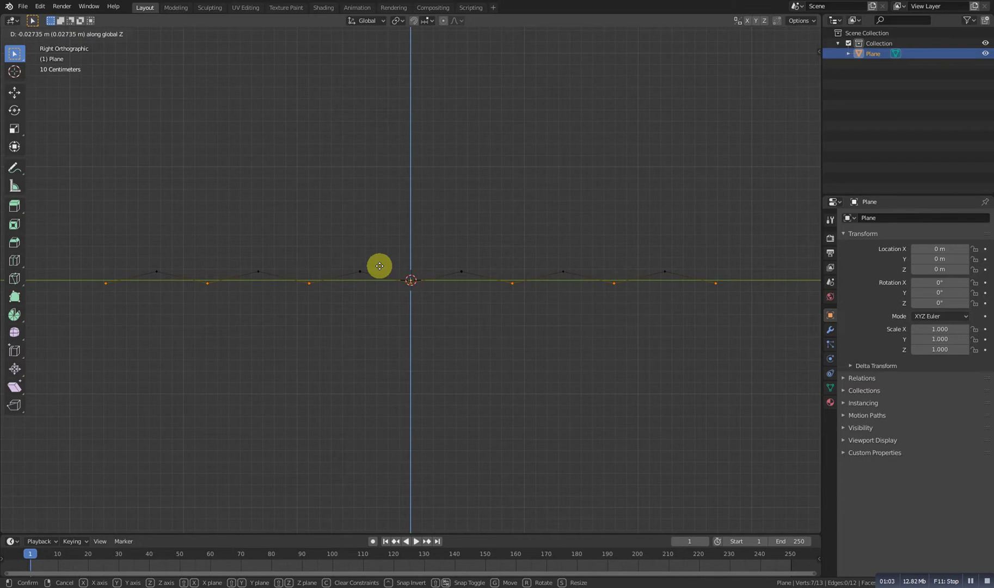
click(380, 266)
- Return to Object Mode and add a Skin modifier to the zigzag line
middle_drag(371, 289, 760, 305)
key(Tab)
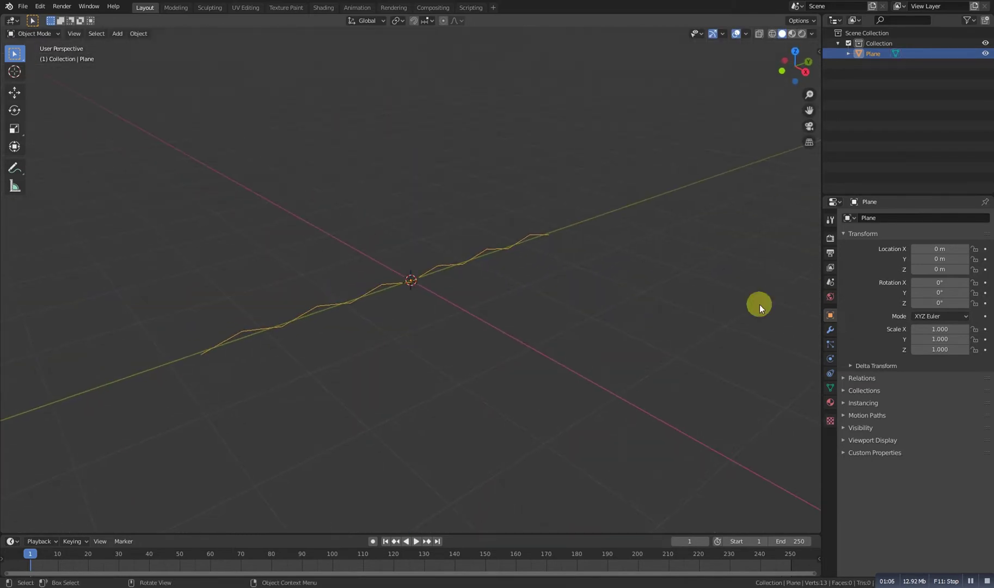
click(829, 326)
click(908, 217)
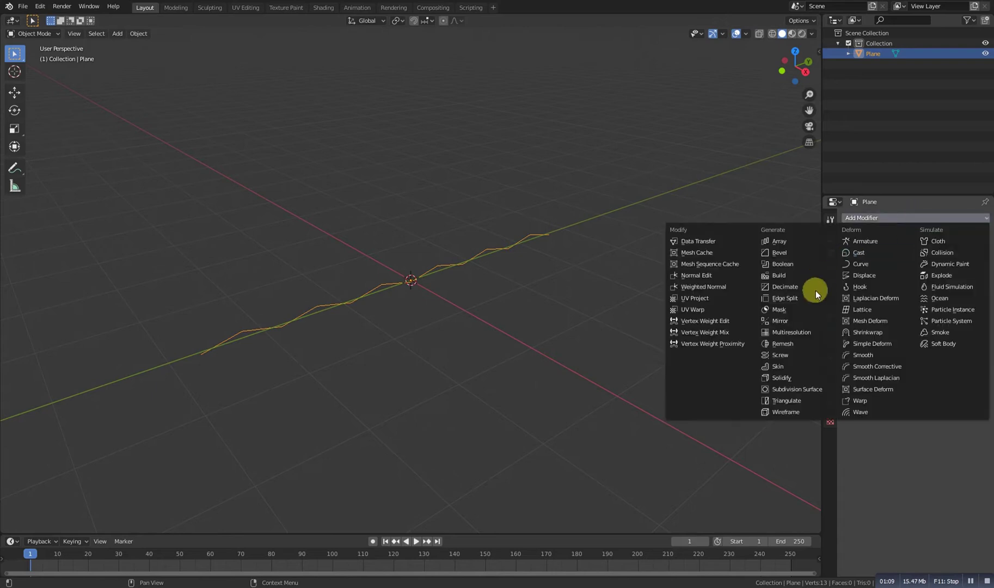
click(790, 367)
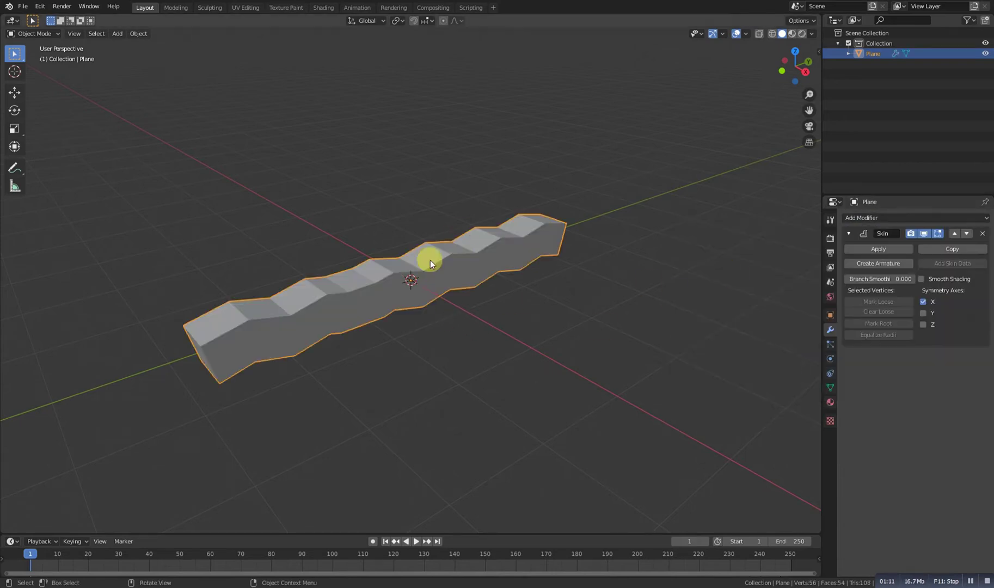
- Shrink the skin radius of all vertices with Skin Resize so the zigzag becomes a thin wire, and return to solid shading
key(Tab)
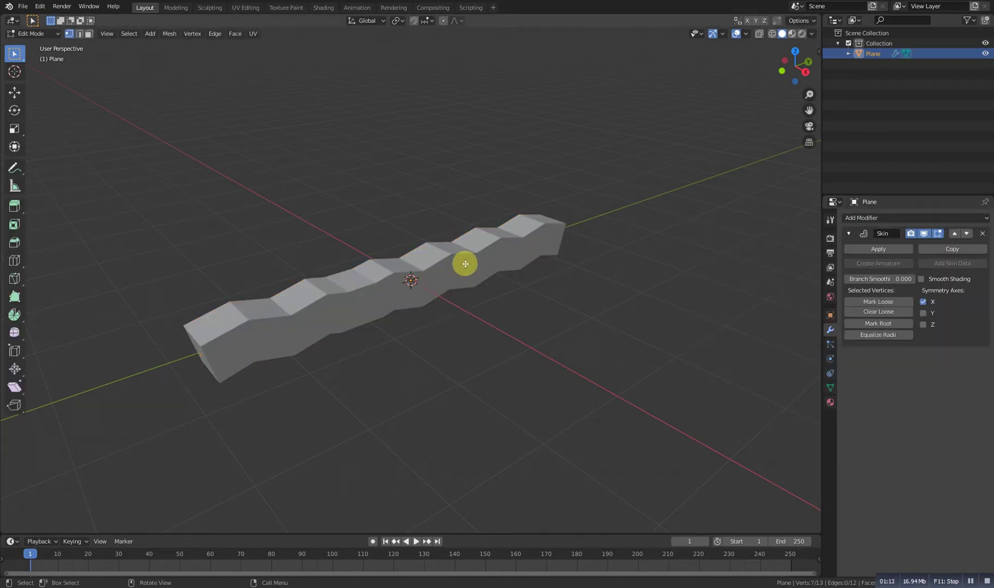
key(shift+z)
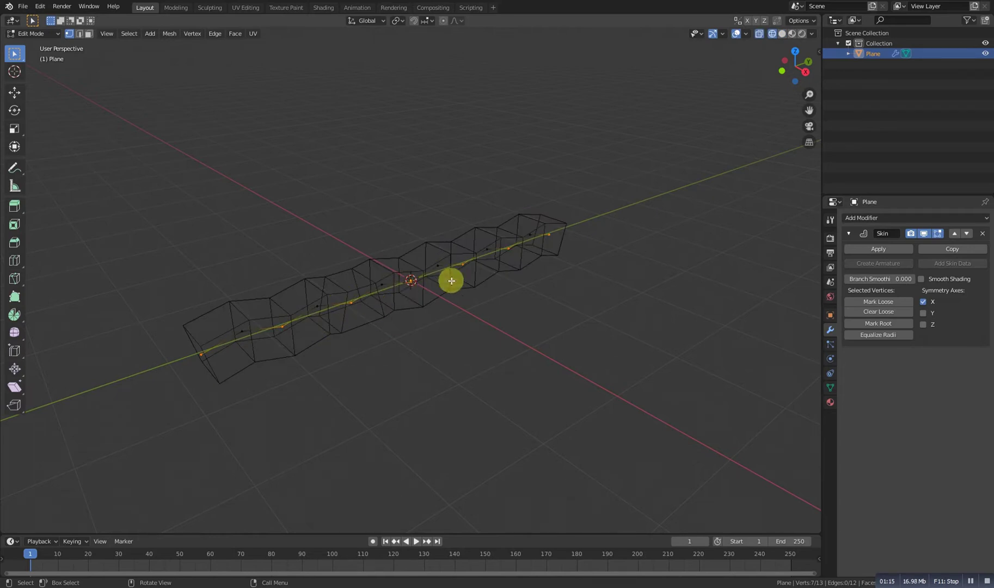
key(a)
key(ctrl)
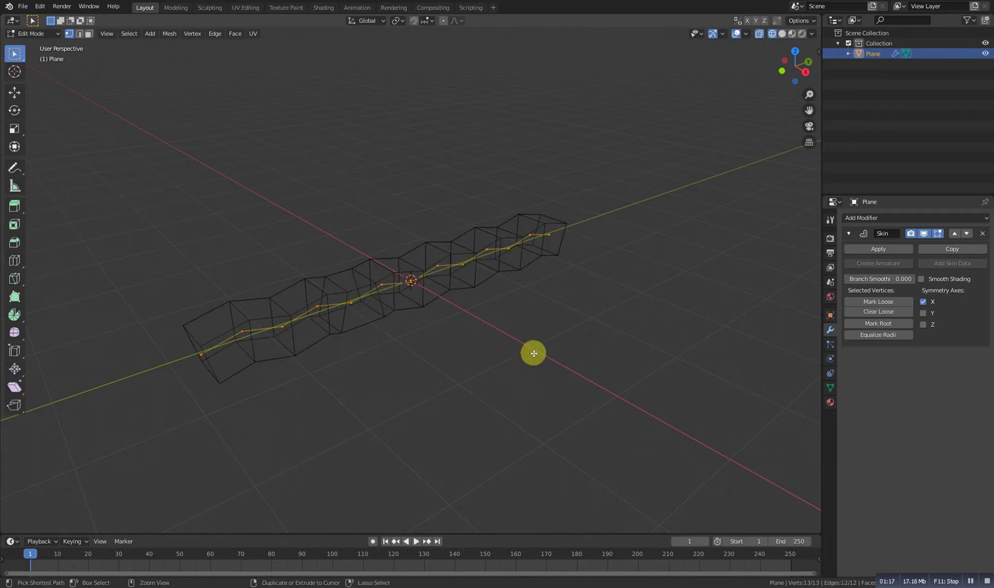
key(ctrl+a)
click(399, 297)
key(z)
mouse_move(503, 363)
middle_down()
mouse_move(444, 328)
mouse_move(486, 339)
mouse_move(433, 350)
mouse_move(458, 329)
middle_up()
- Add a Subdivision Surface modifier to the wire and set its viewport subdivisions to 2
click(901, 217)
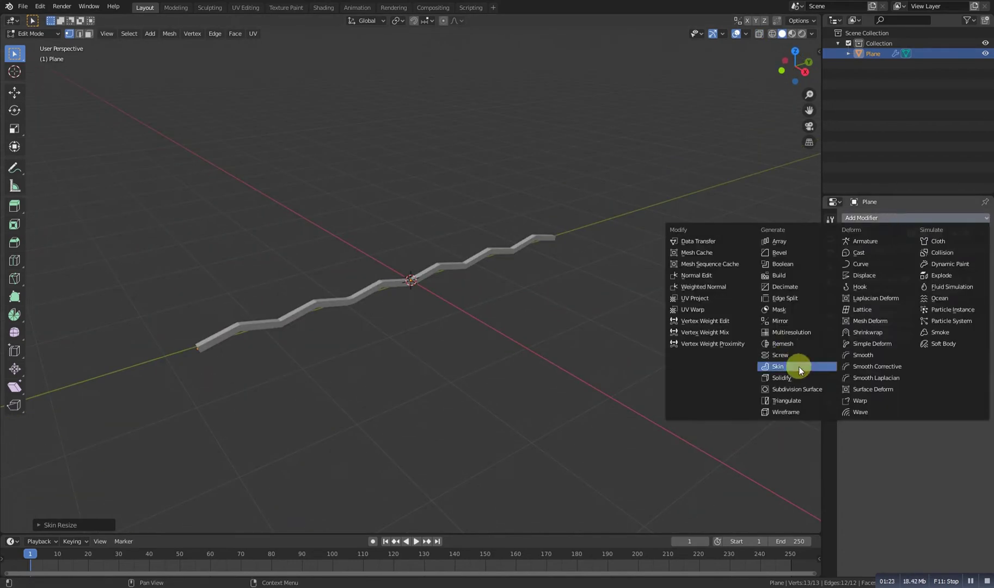
click(803, 388)
click(908, 421)
middle_drag(537, 357, 530, 325)
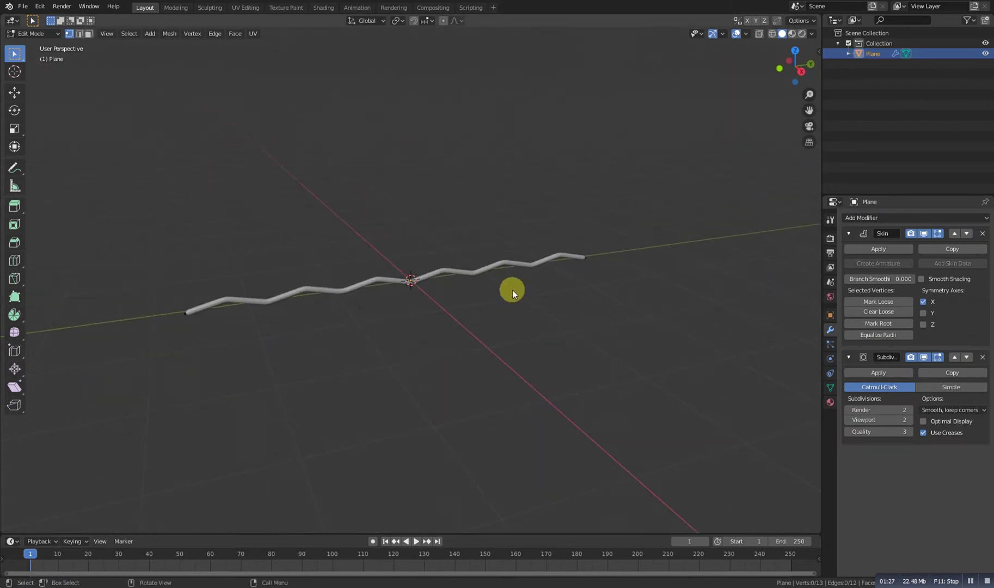
middle_drag(512, 290, 433, 277)
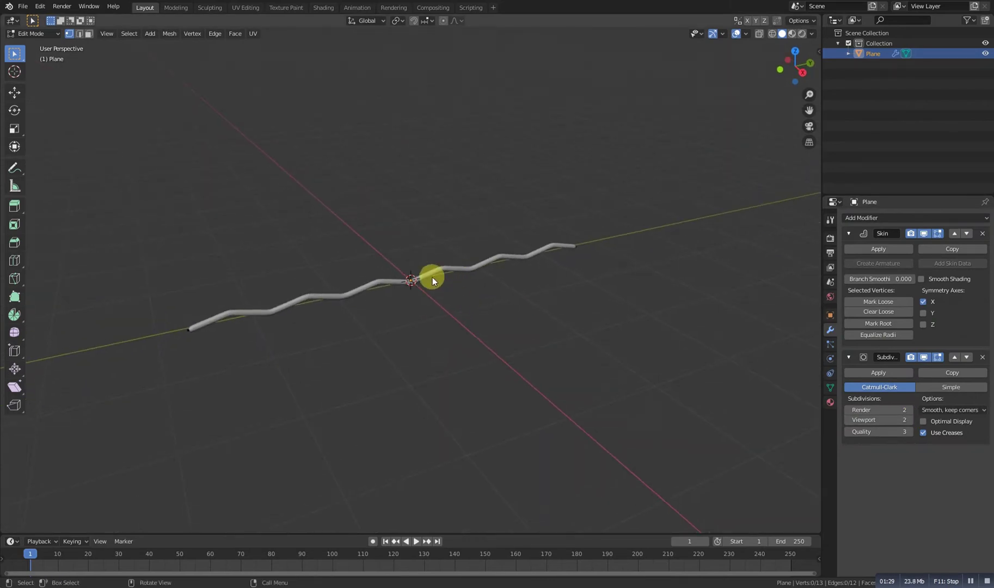
- Apply the Skin modifier to the wire in Object Mode, keeping the Subdivision Surface modifier live
click(890, 247)
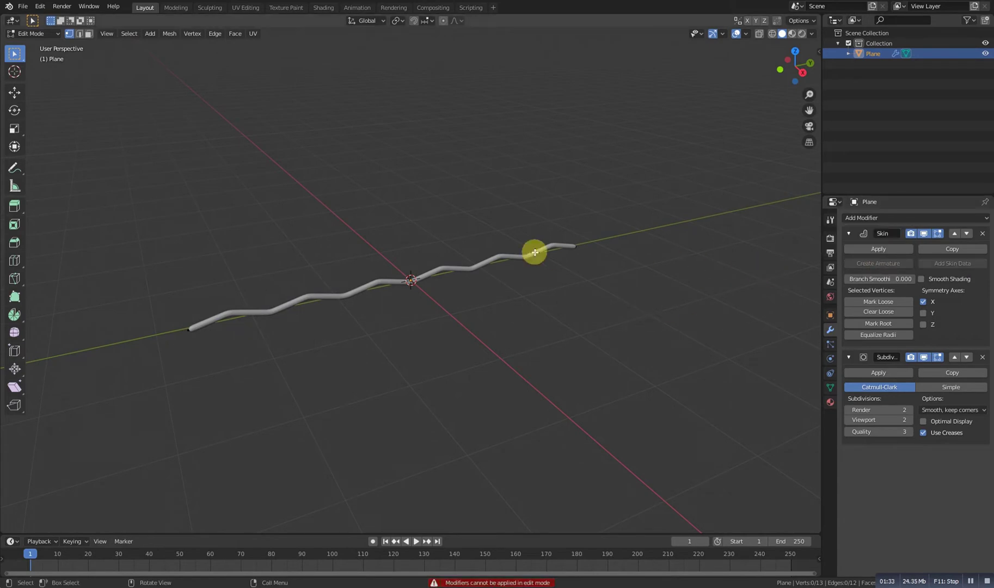
key(Tab)
click(862, 247)
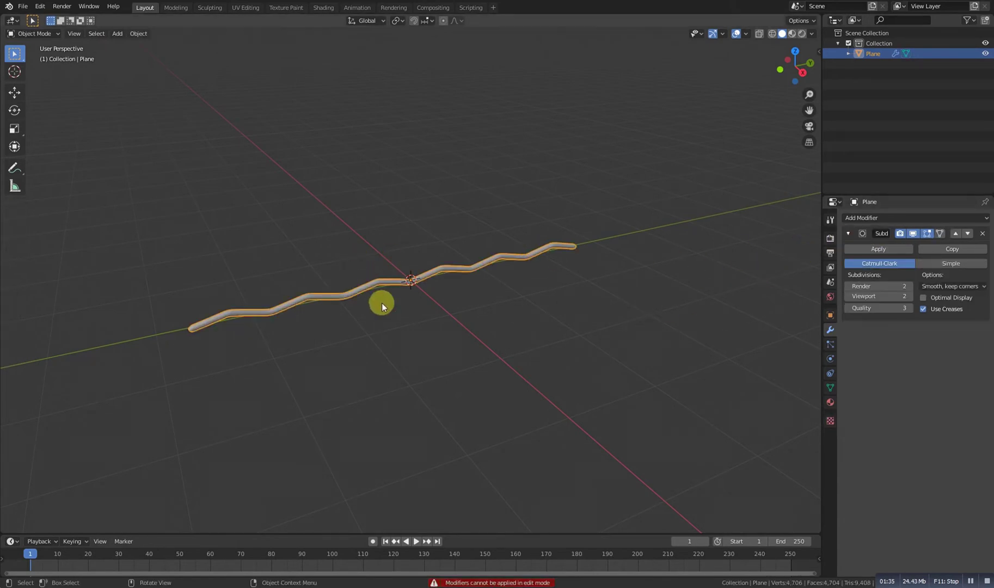
- Duplicate the wavy wire in place and raise the copy slightly along the Z axis
middle_drag(414, 316, 458, 308)
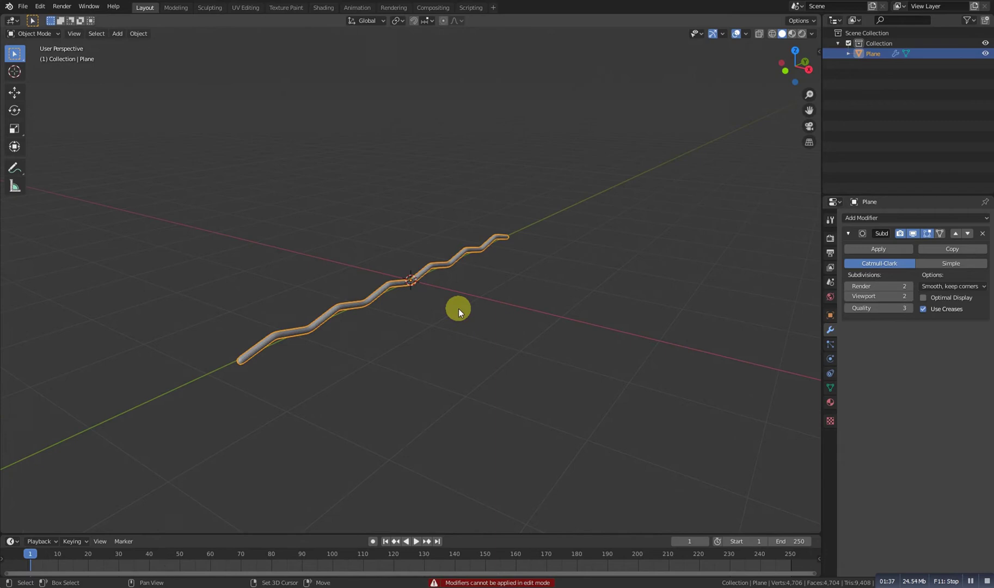
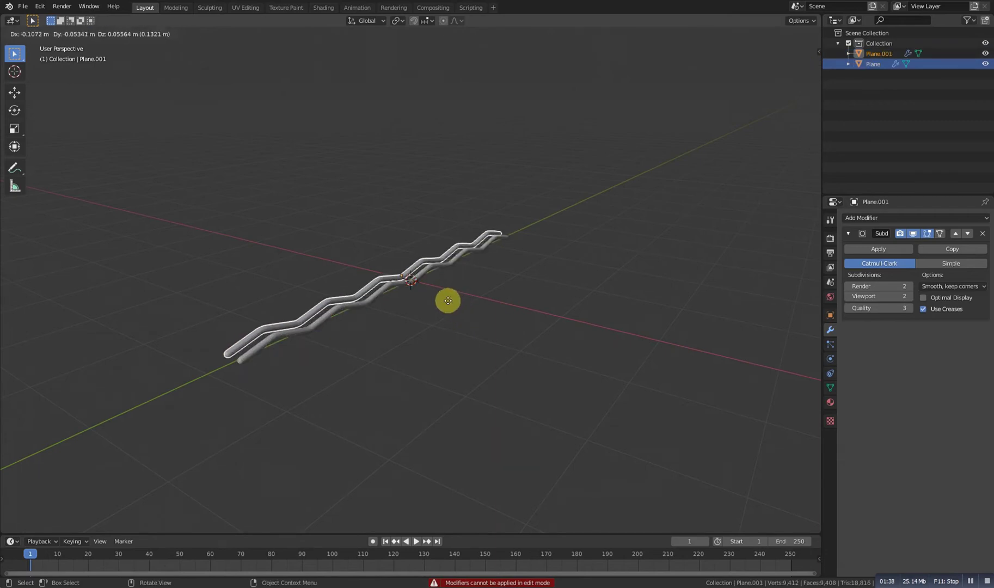
right_click(458, 298)
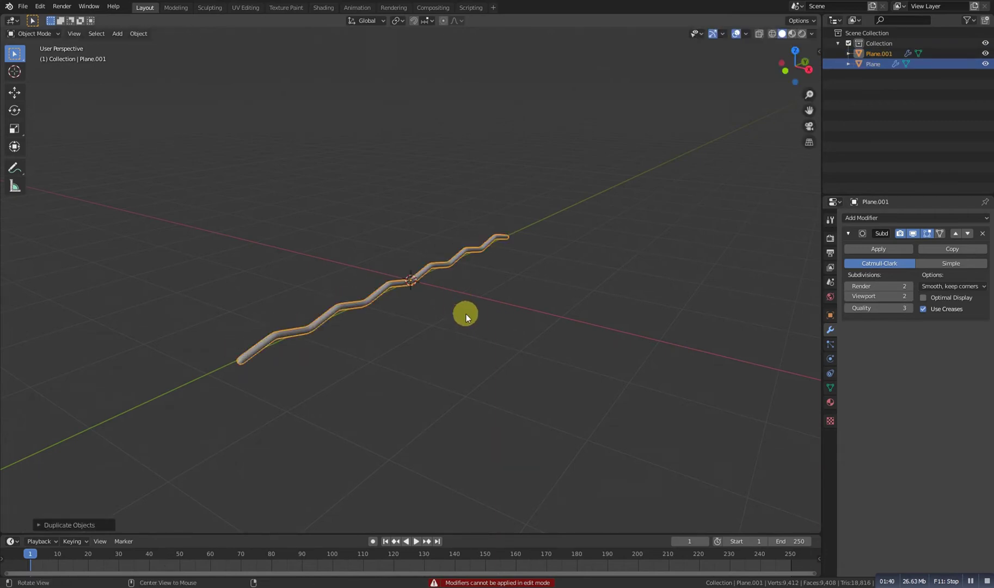
middle_drag(465, 313, 450, 313)
text(gz)
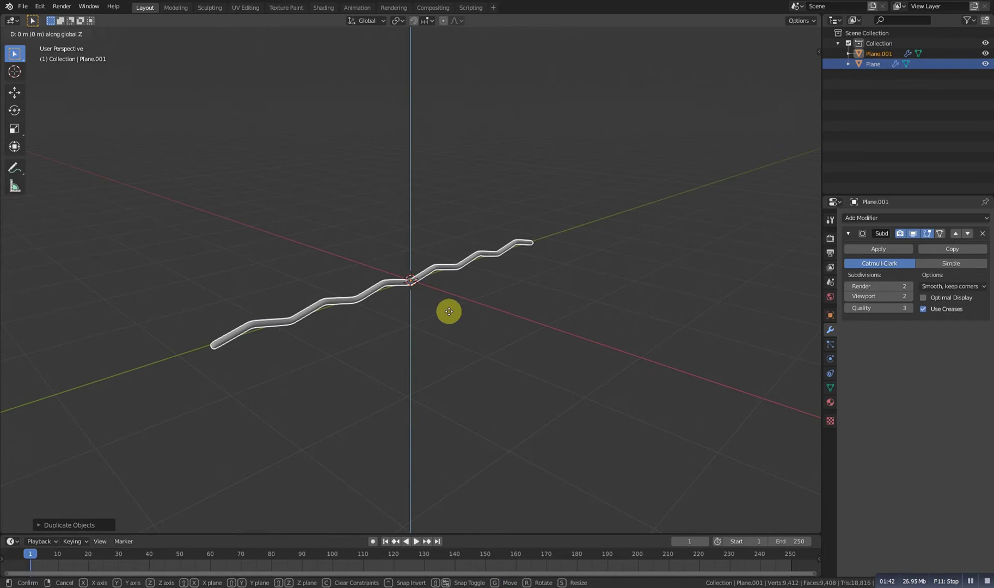
text(0.2)
key(Return)
- Rotate the duplicated wire 180° about the Y axis so its waves oppose those of the original
mouse_move(447, 310)
middle_down()
mouse_move(417, 295)
mouse_move(455, 291)
middle_up()
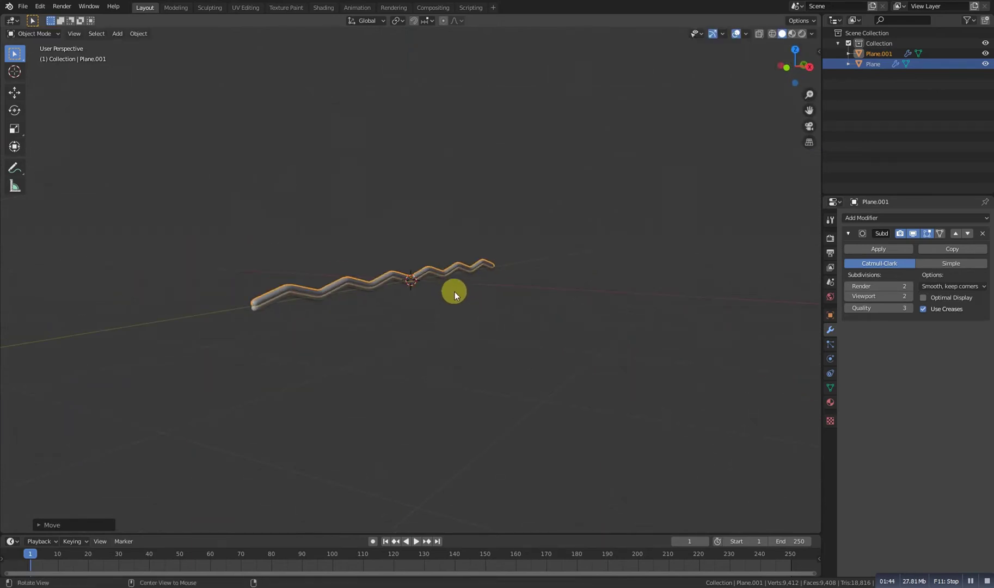
key(r)
key(x)
key(y)
text(180)
click(461, 321)
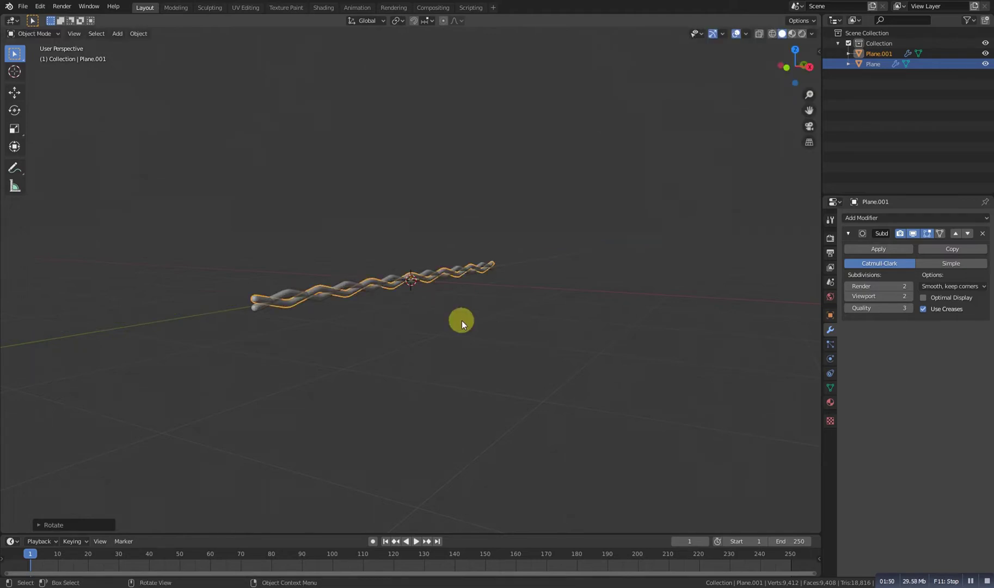
- Lower the rotated wire about 0.02 m along the Z axis in the right view to tighten it against the original
key(KP_3)
scroll(444, 326, up, 4)
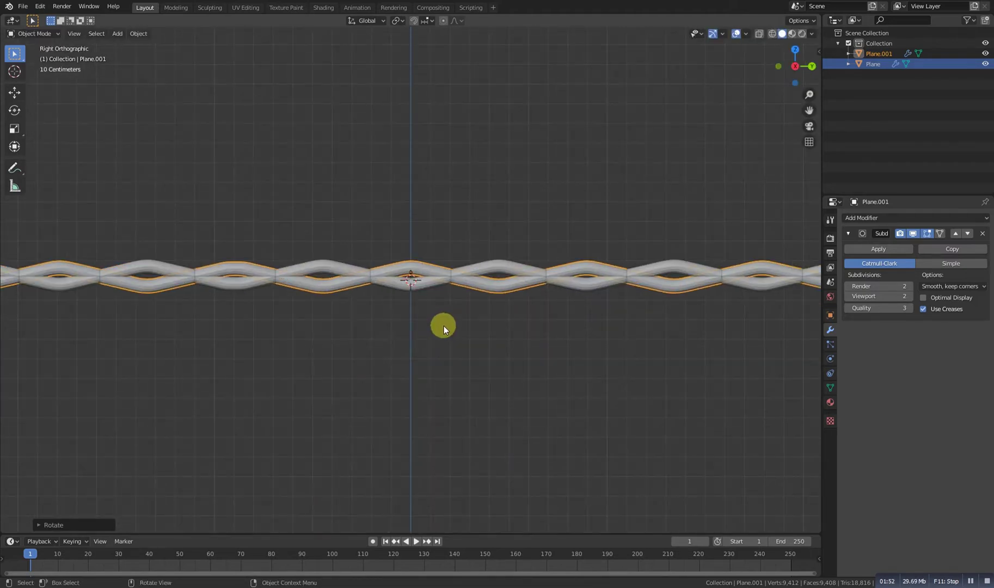
key(g)
key(z)
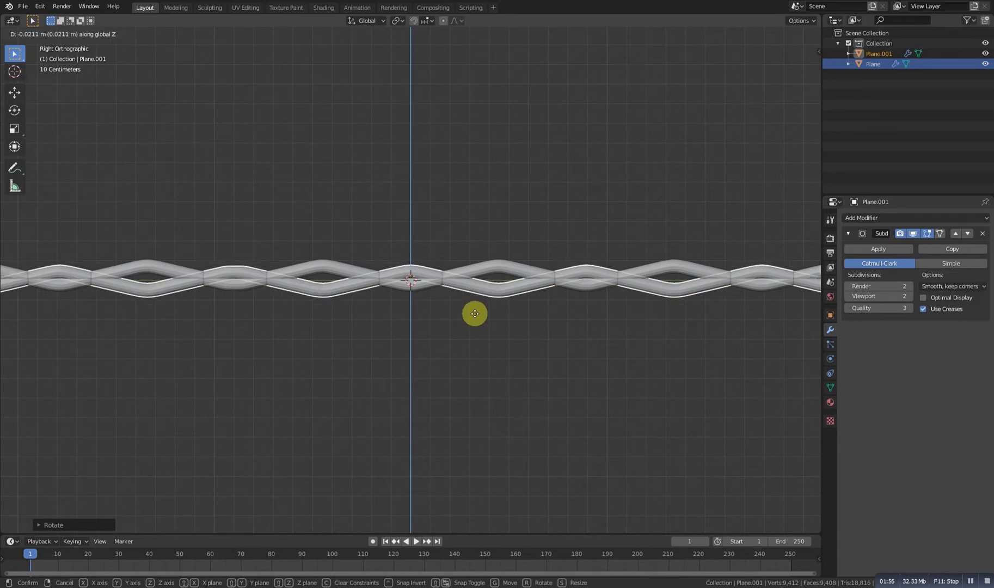
click(475, 312)
- Select both wavy wires and join them into one object
middle_drag(475, 311, 445, 291)
click(392, 287)
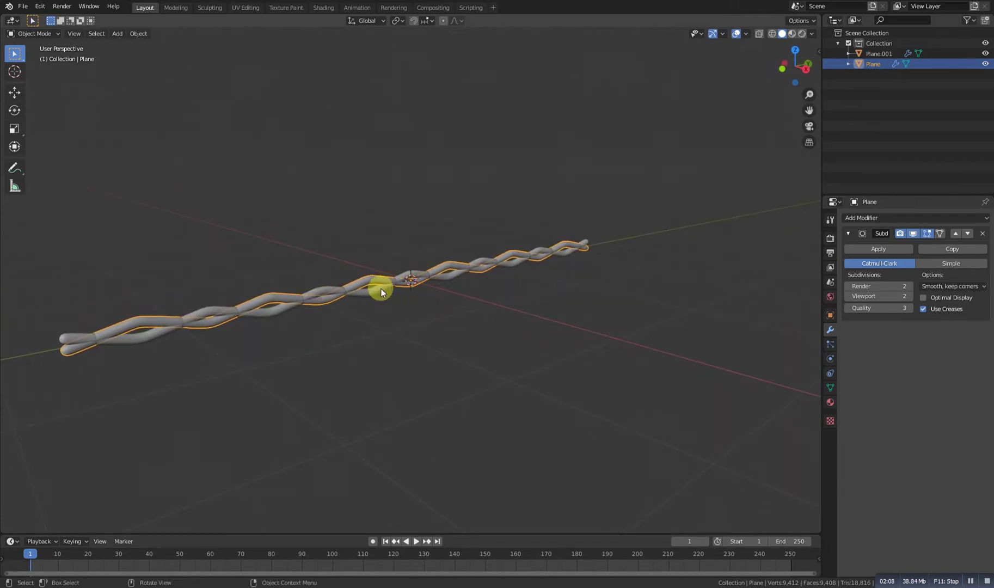
middle_drag(434, 298, 470, 331)
shift+click(399, 297)
key(ctrl+j)
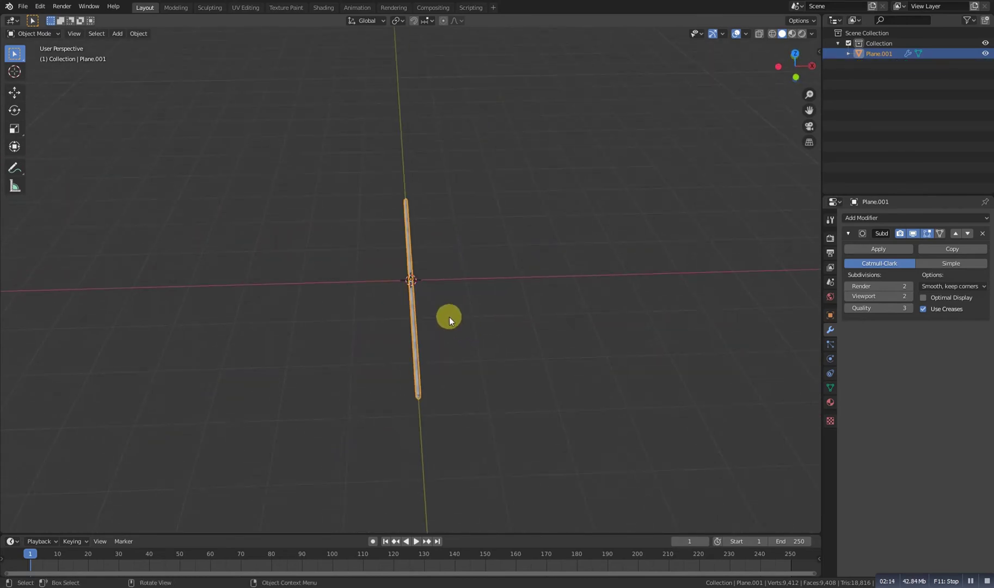
- Move the joined wire about 1.4 m along the positive X axis, off the origin
key(g)
key(x)
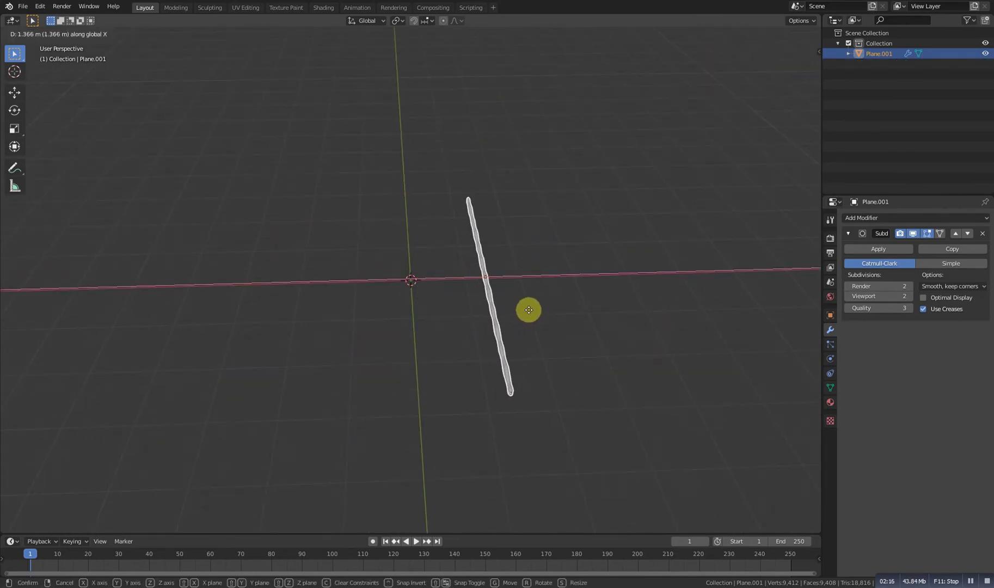
click(536, 311)
middle_drag(528, 328, 491, 328)
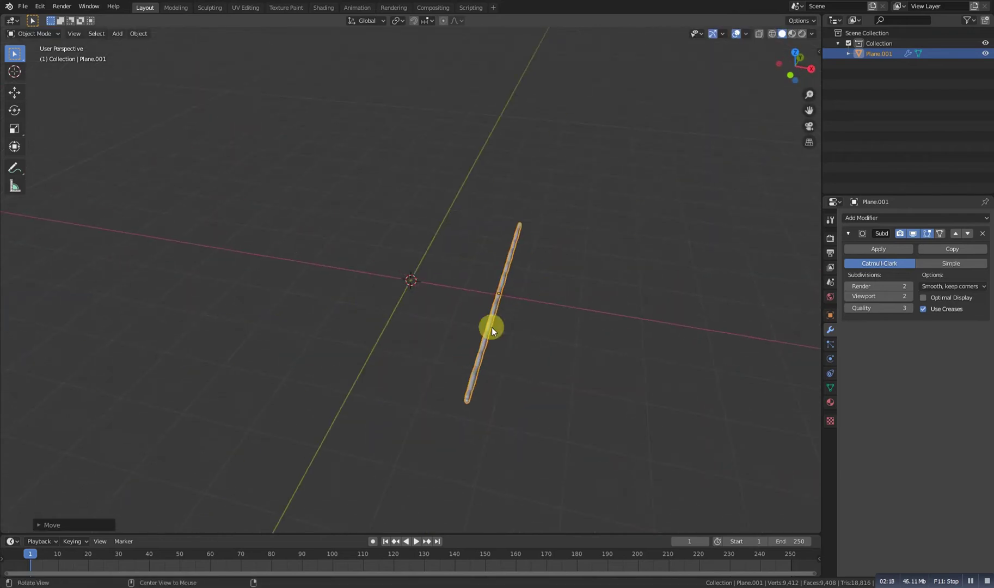
- Add an Array modifier to the joined wire with a relative X offset of 2.5
click(882, 216)
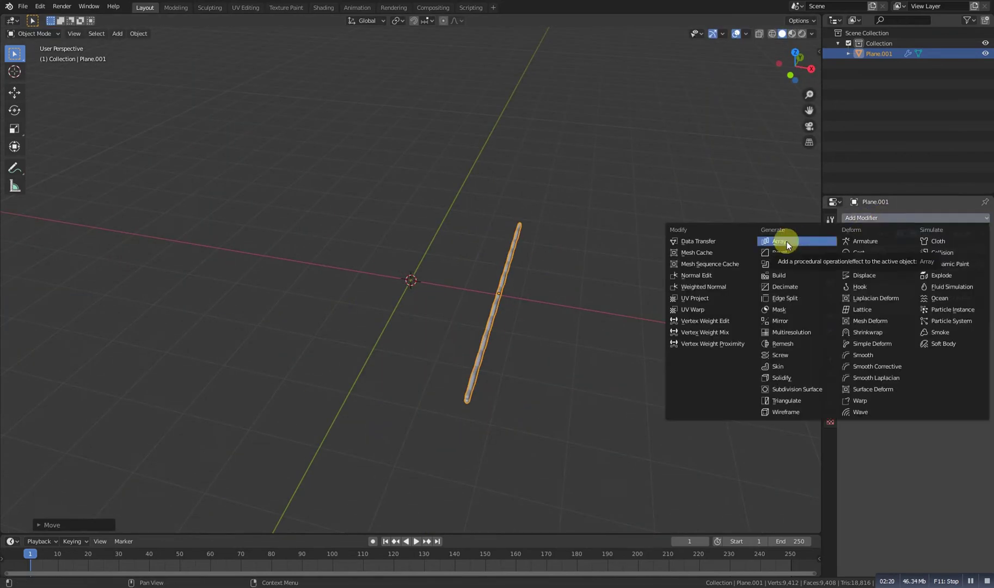
click(787, 242)
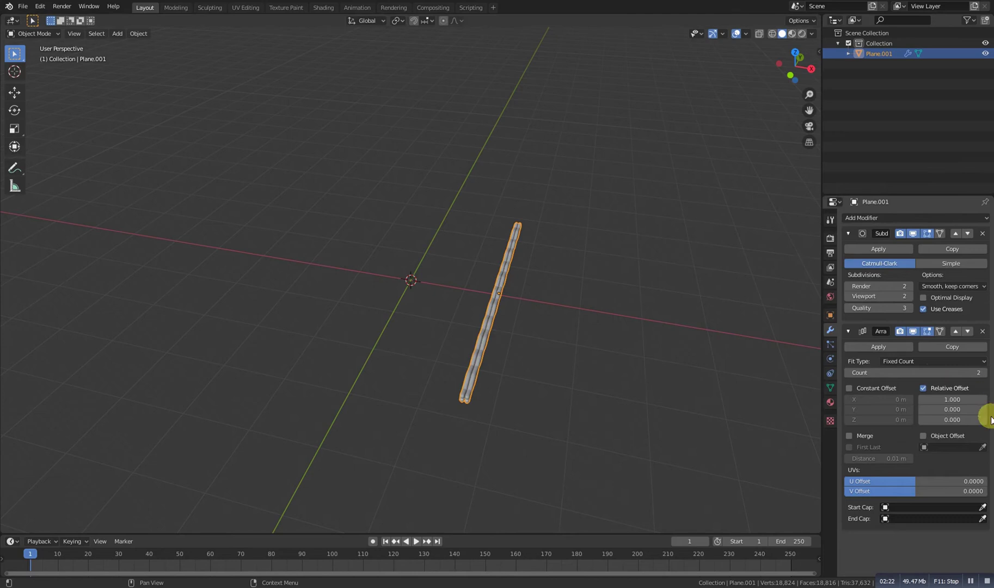
drag(944, 397, 982, 397)
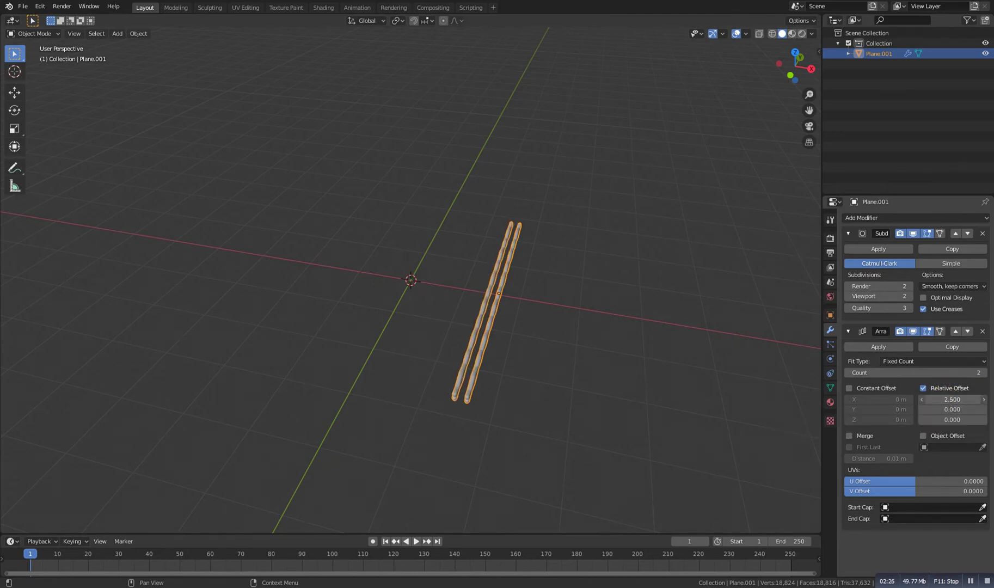
middle_drag(490, 370, 531, 359)
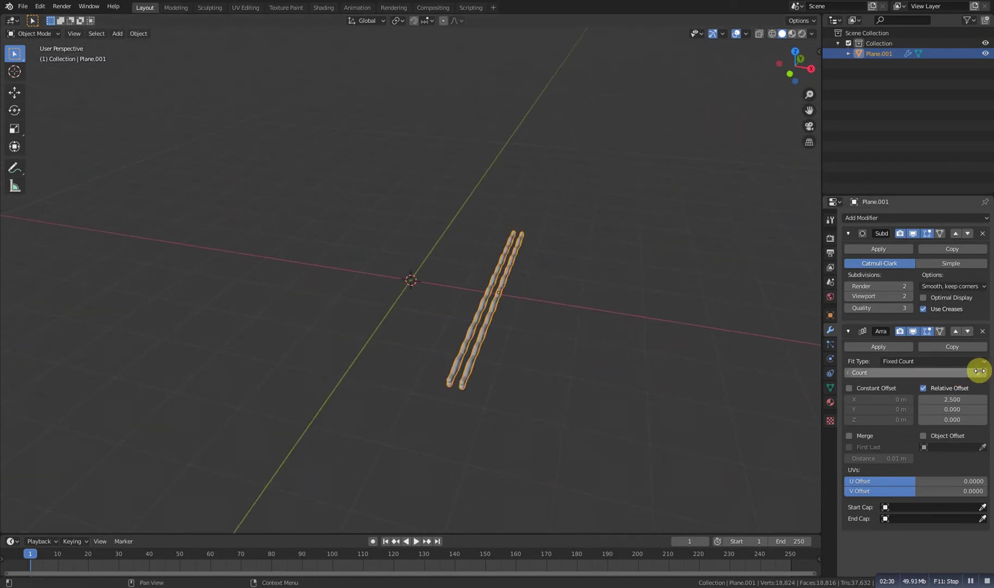
- Set the wire array's count to 10 and deselect the object
drag(950, 373, 952, 372)
click(953, 372)
text(10)
key(Return)
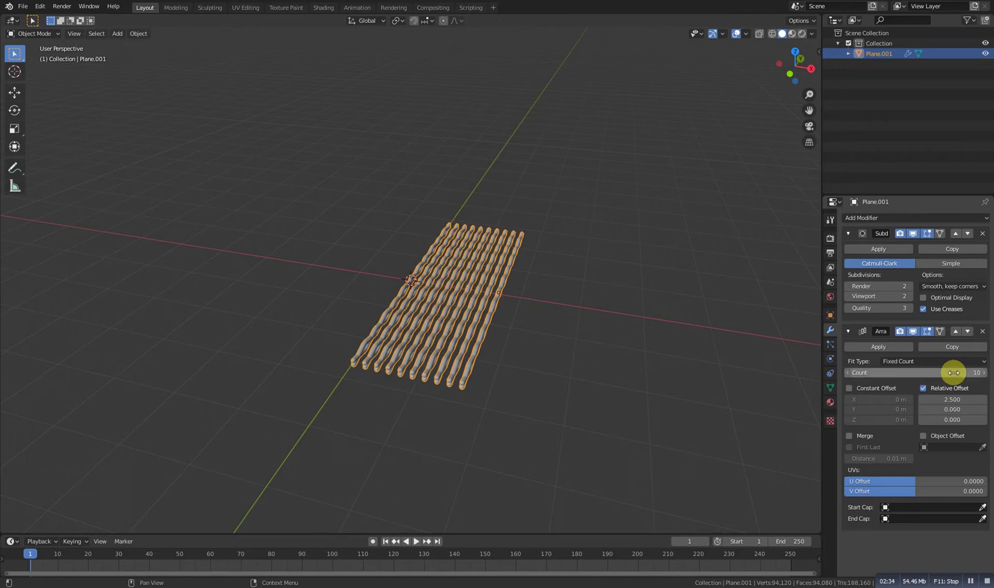
click(629, 387)
middle_drag(628, 387, 526, 361)
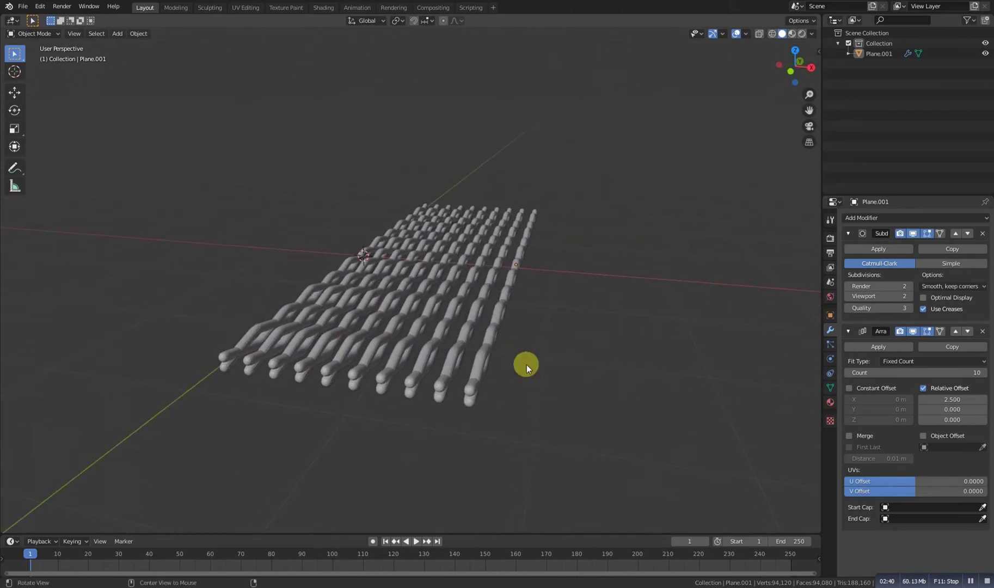
- Set the wire array's count to 15 and reduce its relative X offset to 1.4
click(847, 372)
click(848, 372)
click(848, 372)
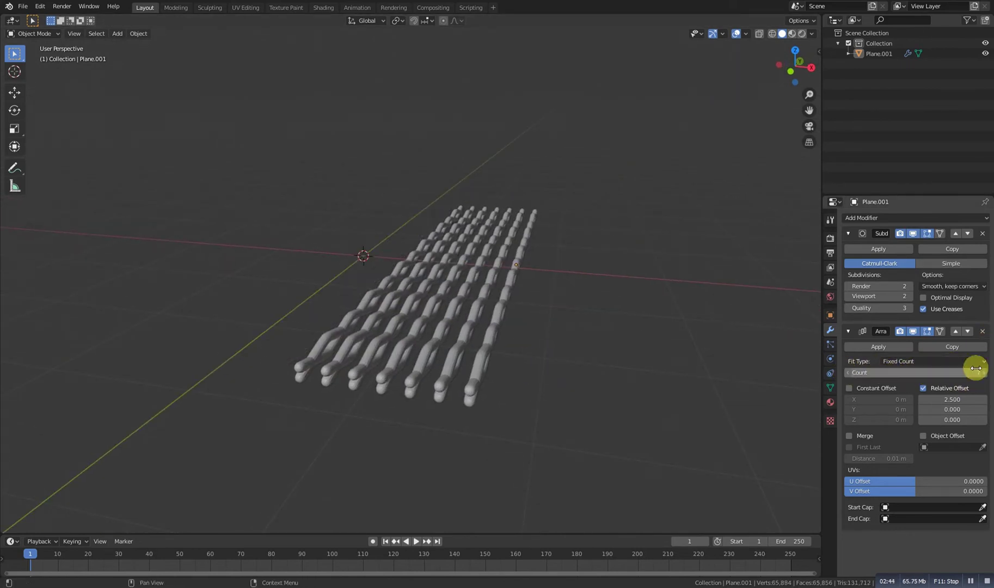
click(950, 374)
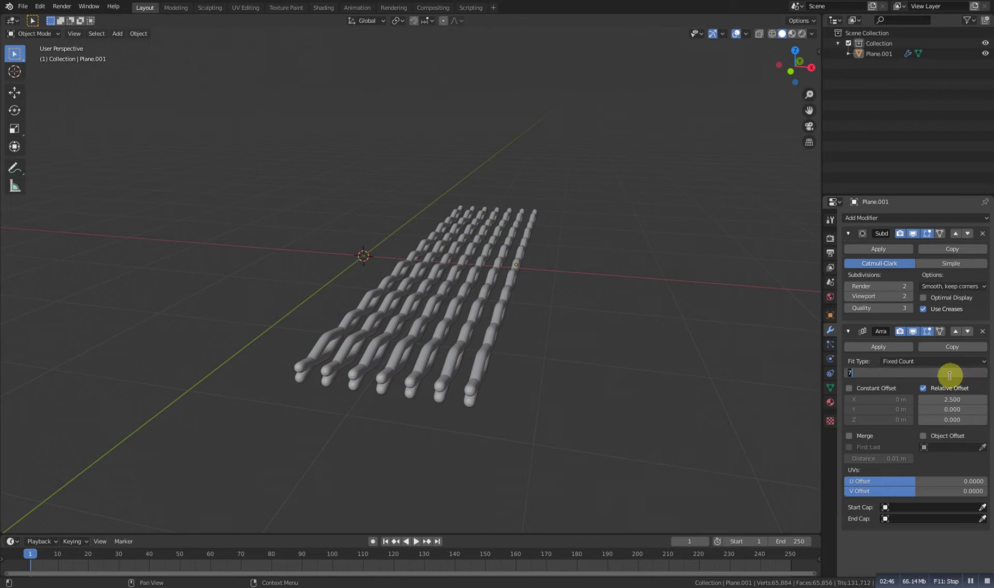
key(Return)
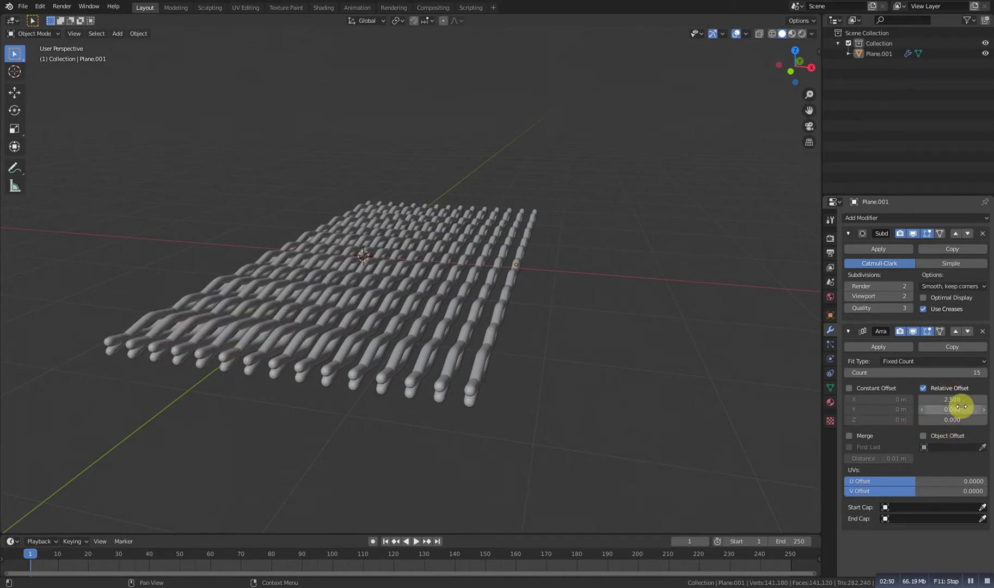
drag(957, 400, 920, 400)
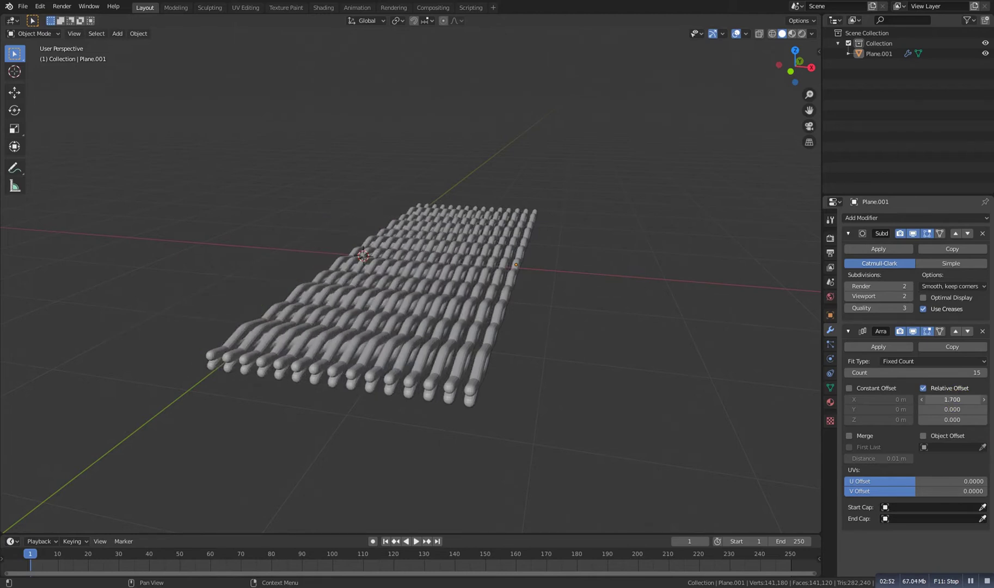
middle_drag(724, 376, 535, 403)
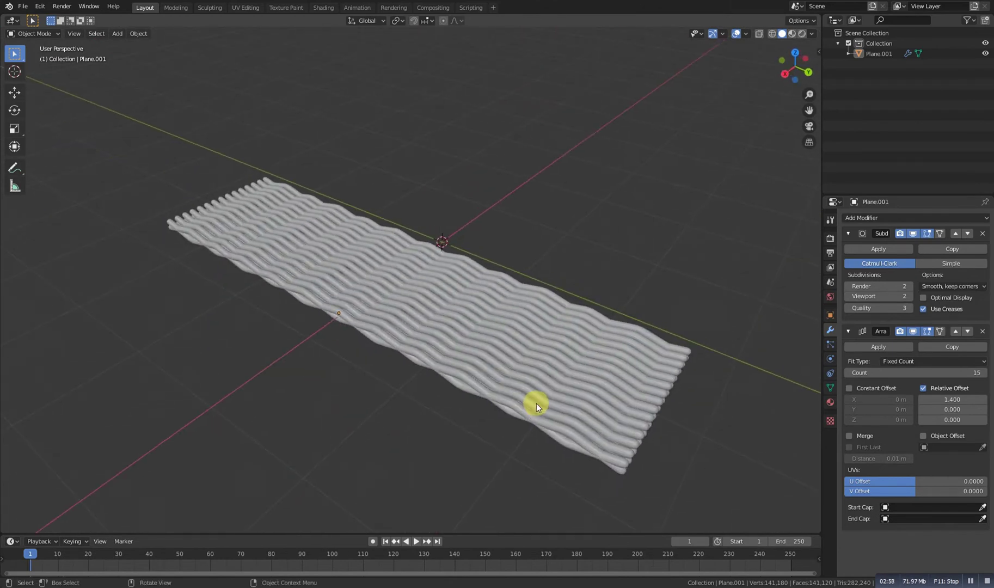
- Increase the wire array's count to 20
click(918, 374)
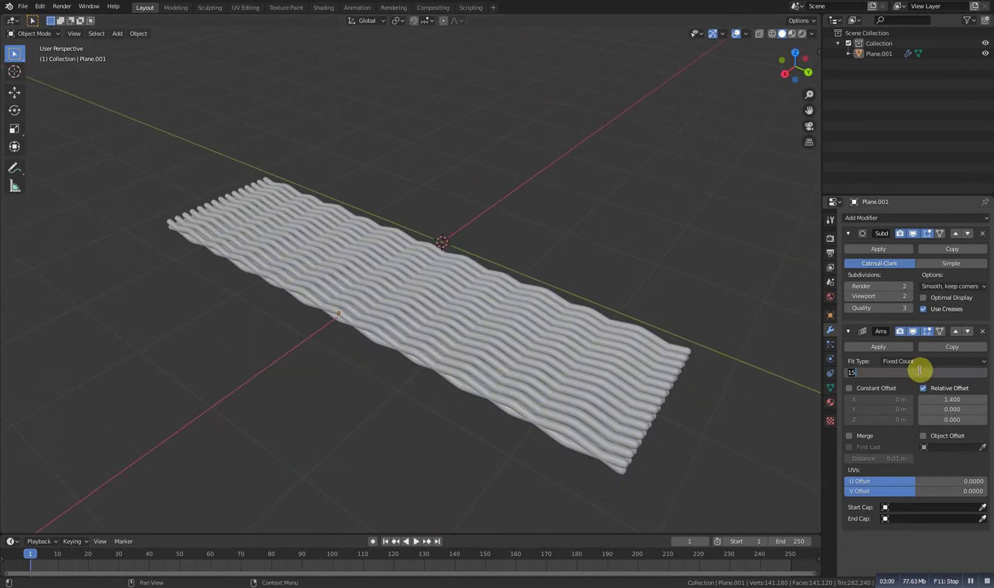
key(Return)
middle_drag(459, 392, 546, 338)
scroll(553, 413, down, 3)
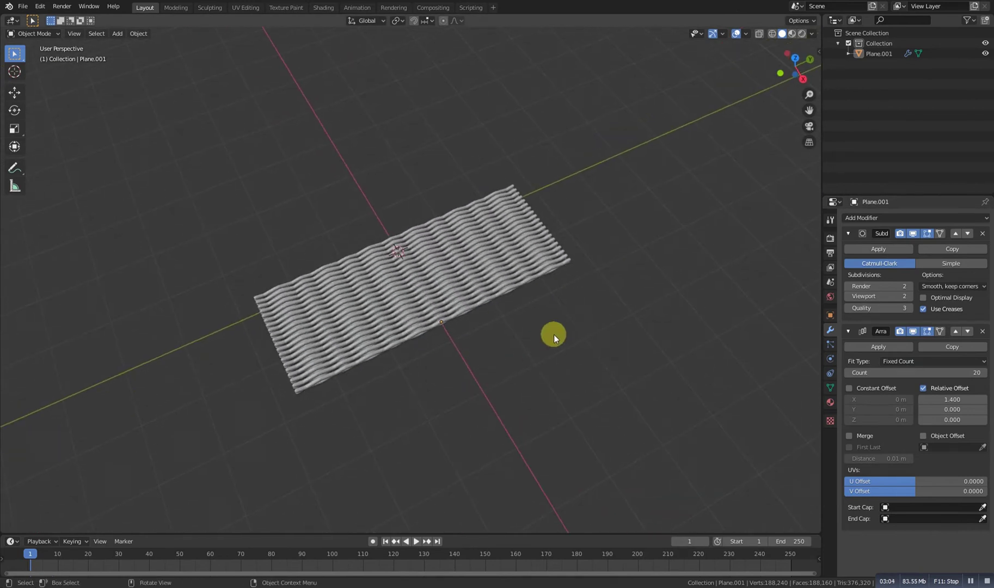
- Select the wire array and scale it down along the Y axis to shorten the strands
key(a)
key(s)
key(y)
click(577, 315)
- Add a mesh cylinder at the origin and scale it down in X and Y, keeping its height, to form a thin rod
middle_drag(577, 316, 437, 329)
key(shift+a)
mouse_move(436, 266)
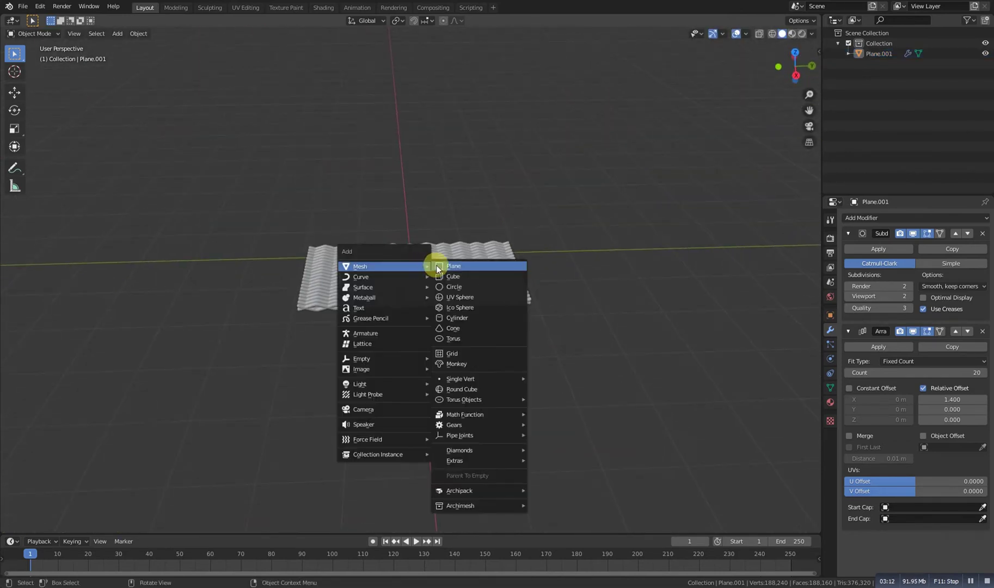
click(447, 318)
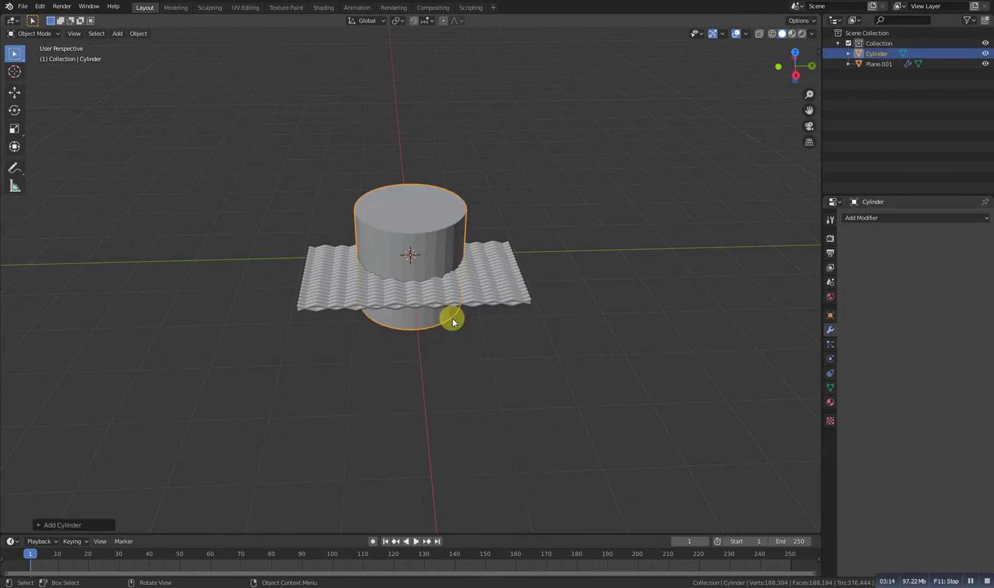
key(s)
key(shift+z)
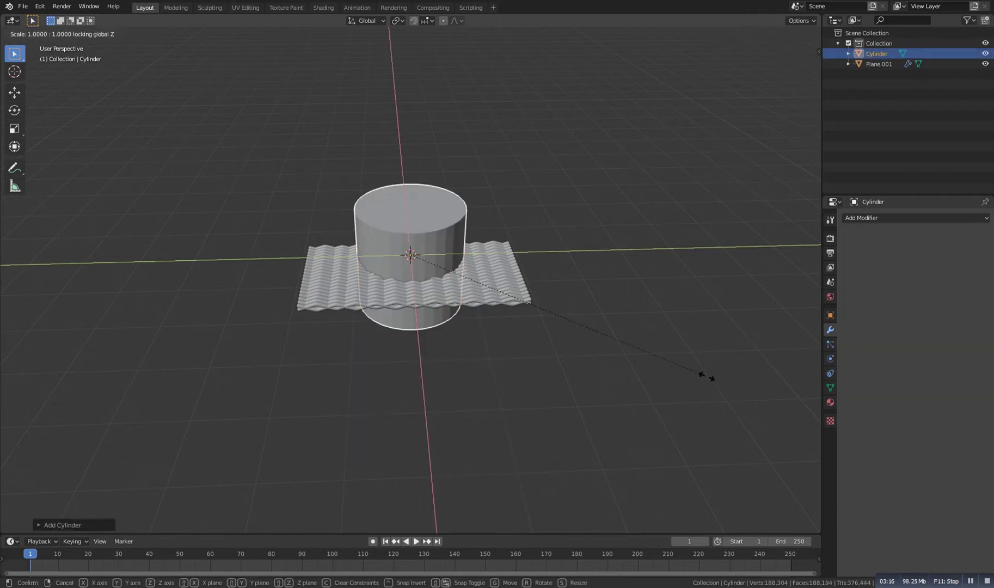
click(423, 256)
- Rotate the thin rod 90° about the Y axis so it lies across the wires
middle_drag(548, 355, 448, 332)
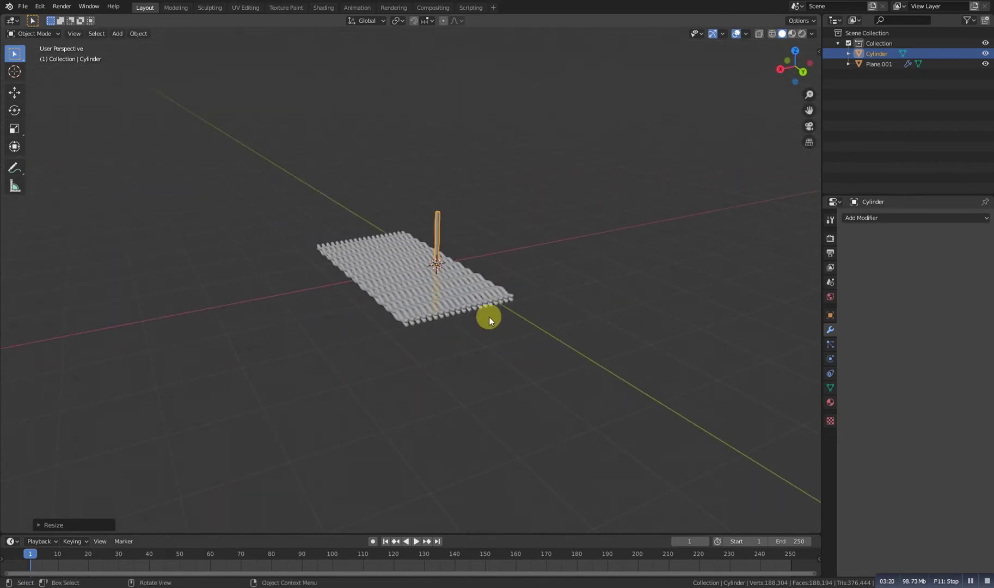
key(r)
key(x)
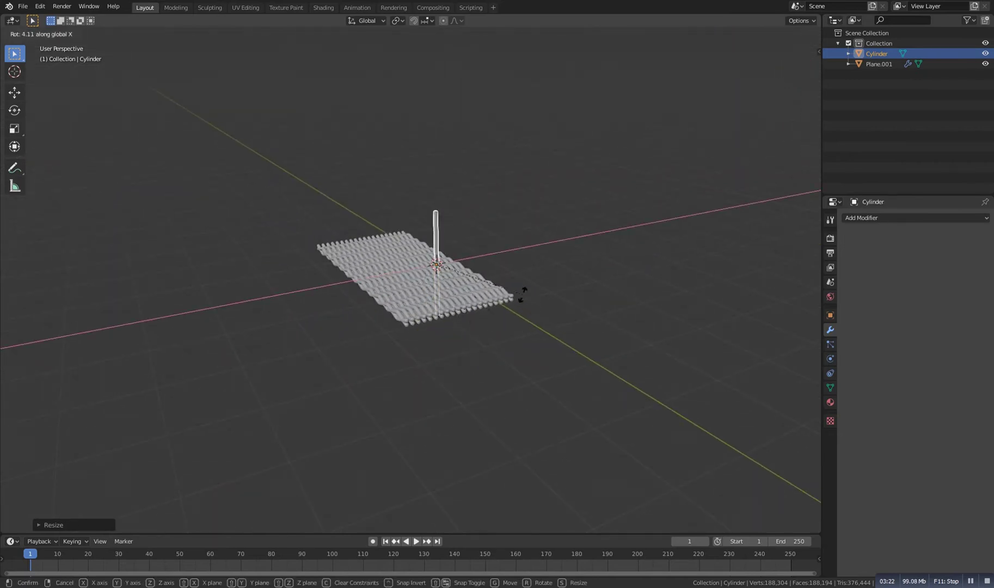
text(y90)
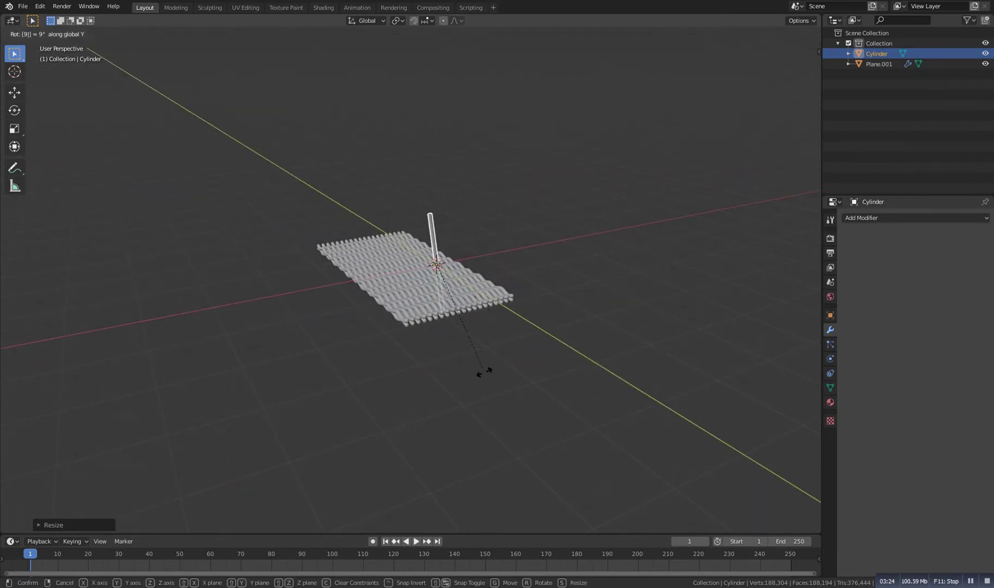
click(484, 372)
- In the top view, move the rod about 0.66 m in X and 1.61 m in Y, across the strands near their upper end
key(KP_7)
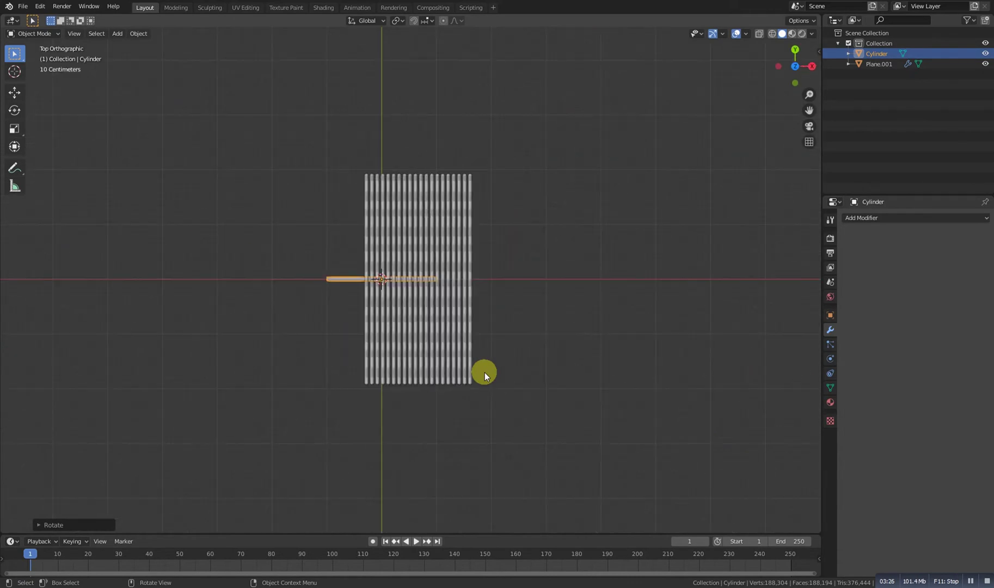
shift+middle_drag(418, 361, 402, 377)
key(g)
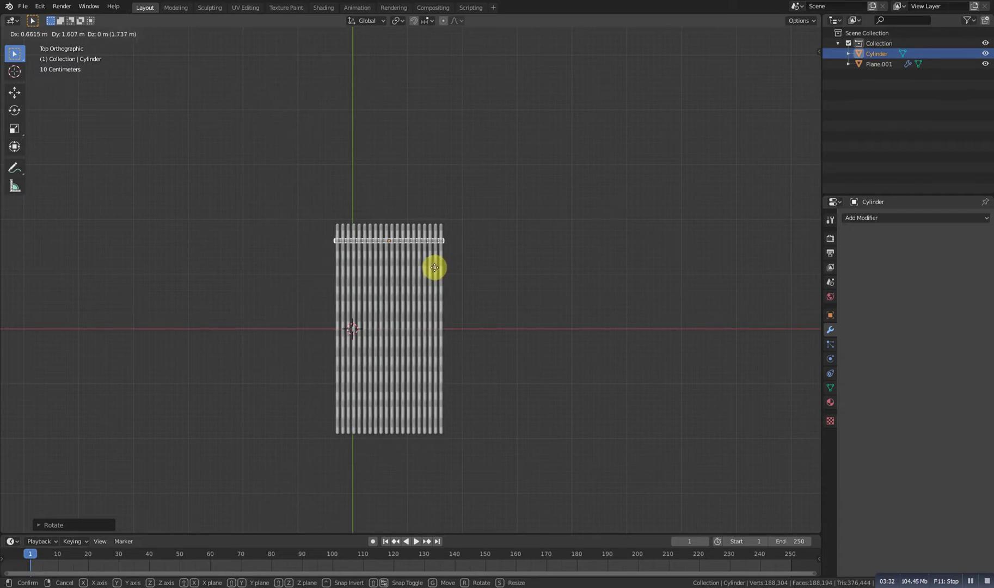
click(435, 267)
- Raise the rod about 0.008 m along the Z axis to center it in the gap between the strands
mouse_move(446, 291)
middle_down()
mouse_move(363, 294)
mouse_move(400, 275)
mouse_move(489, 302)
mouse_move(498, 289)
mouse_move(378, 313)
mouse_move(392, 309)
mouse_move(359, 231)
middle_up()
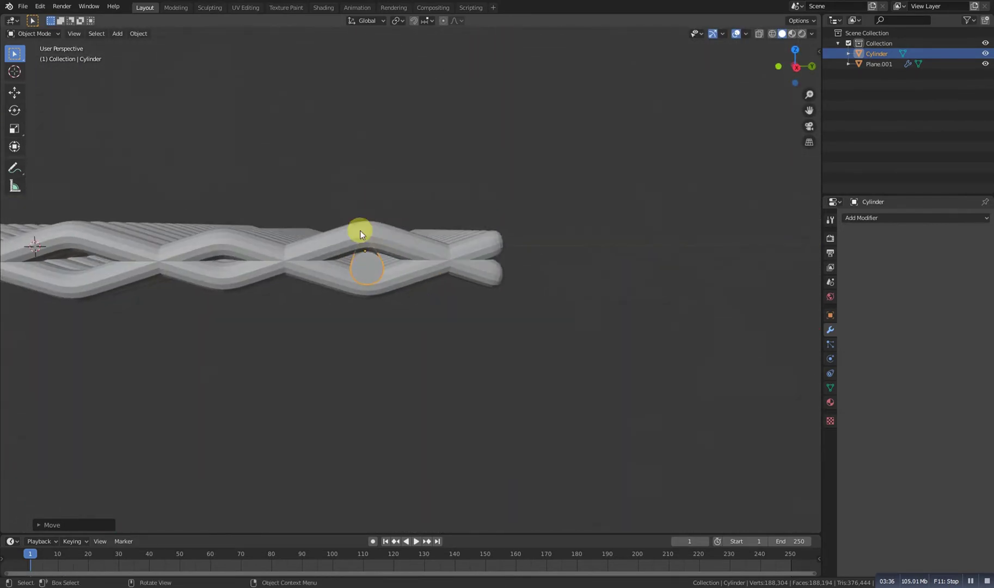
key(g)
key(z)
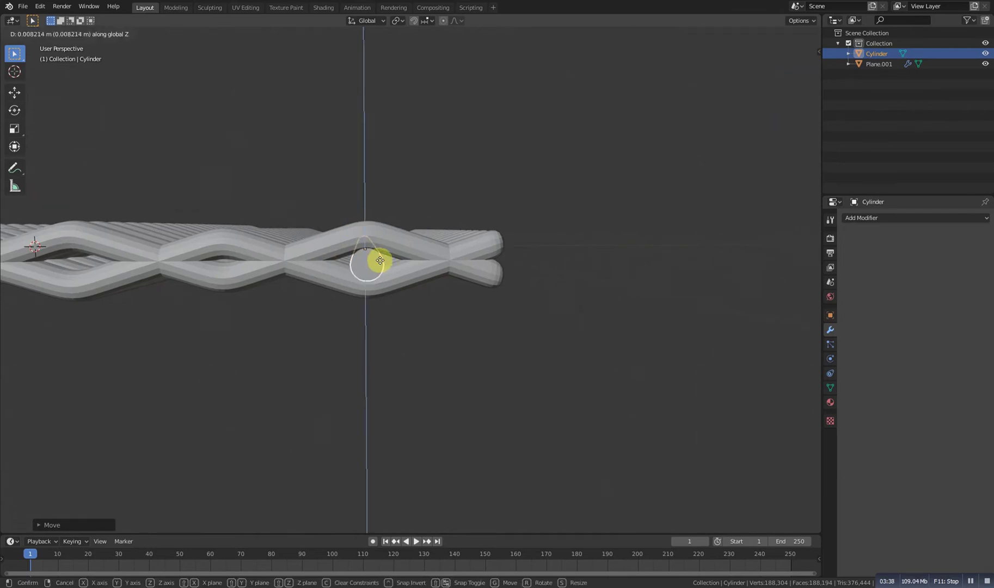
click(380, 261)
- Thin the rod in Y and Z, keeping its length, and shift it slightly along the positive Y axis inside the gap
mouse_move(368, 275)
middle_down()
mouse_move(324, 293)
mouse_move(340, 321)
mouse_move(379, 319)
middle_up()
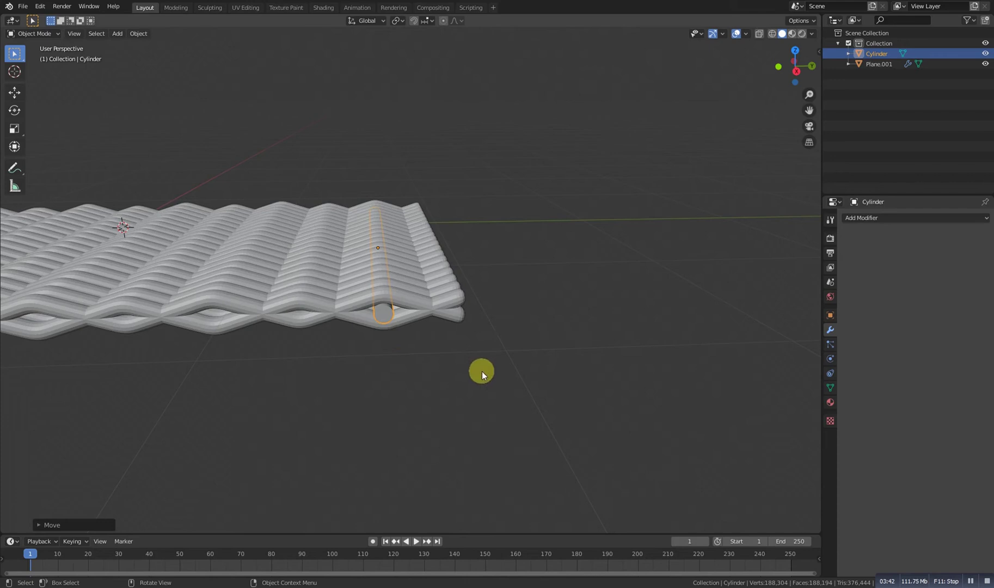
key(s)
key(shift+x)
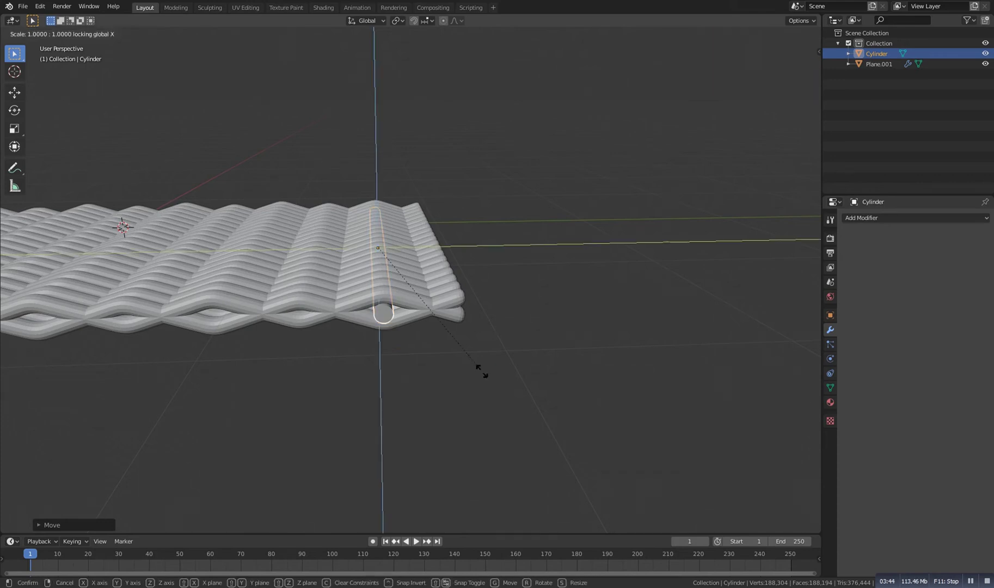
click(425, 349)
key(g)
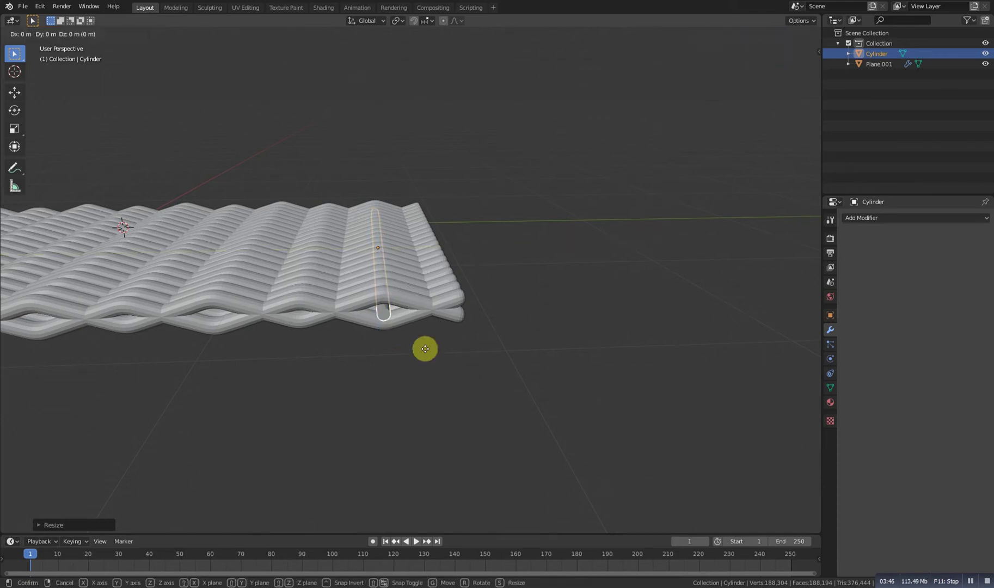
key(y)
click(431, 349)
- Duplicate the rod's mesh in Edit Mode and place the copy about 0.08 m along the negative Y axis in the same gap
key(Tab)
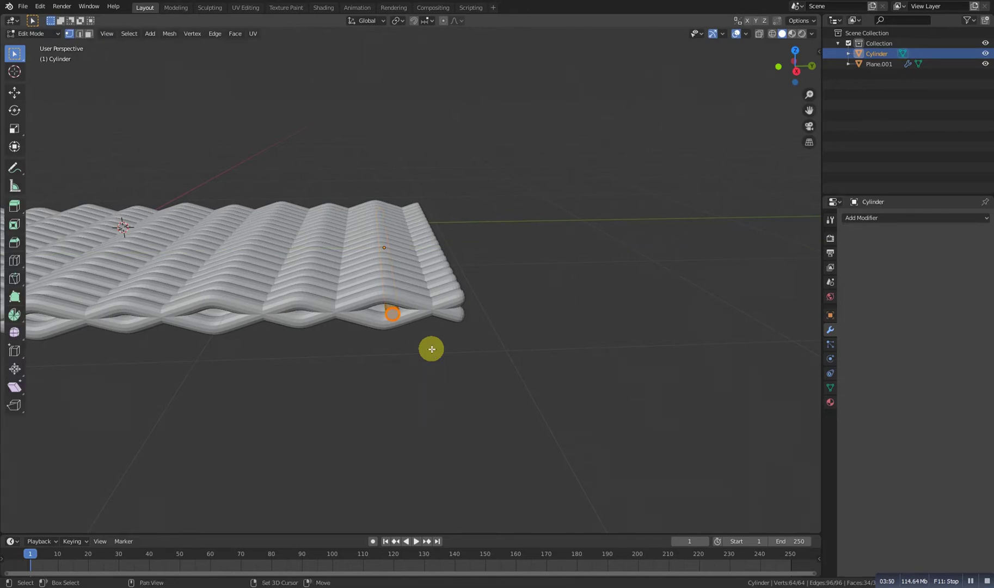
key(shift+d)
key(x)
key(y)
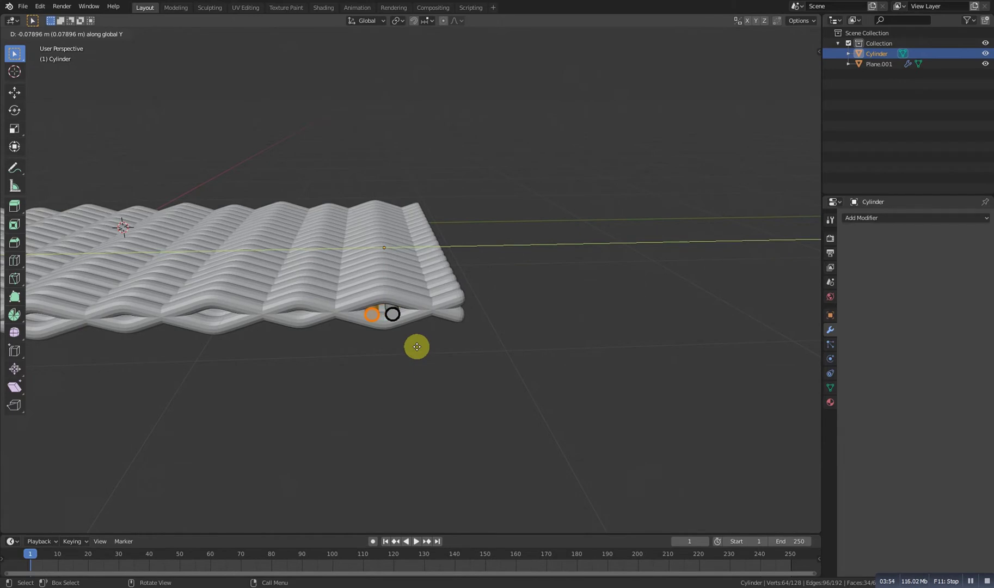
click(419, 346)
key(Tab)
- Add an Array modifier to the rod pair with relative offsets of 0 in X and -2.6 in Y
middle_drag(411, 344, 365, 258)
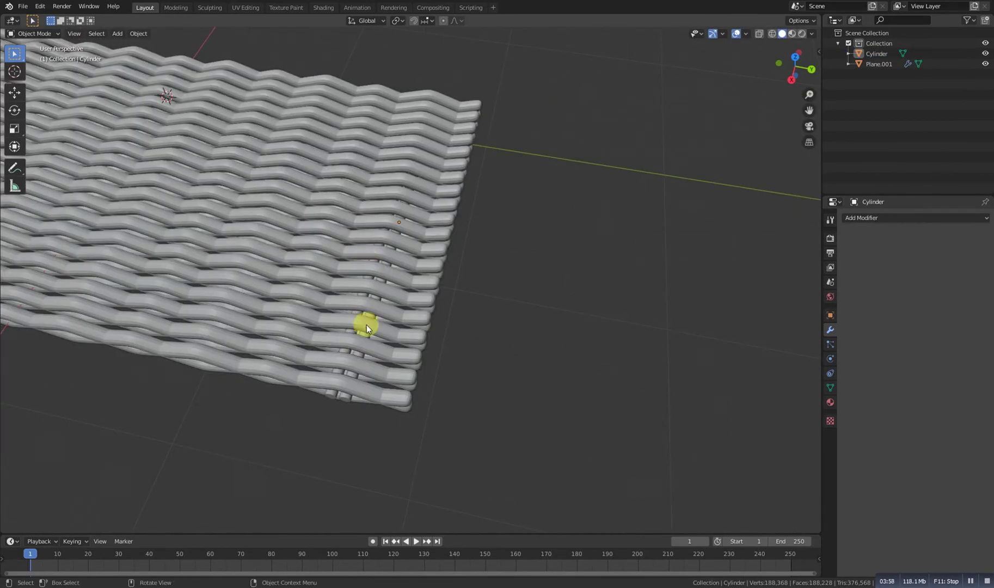
middle_drag(374, 297, 378, 306)
click(362, 375)
scroll(363, 374, down, 3)
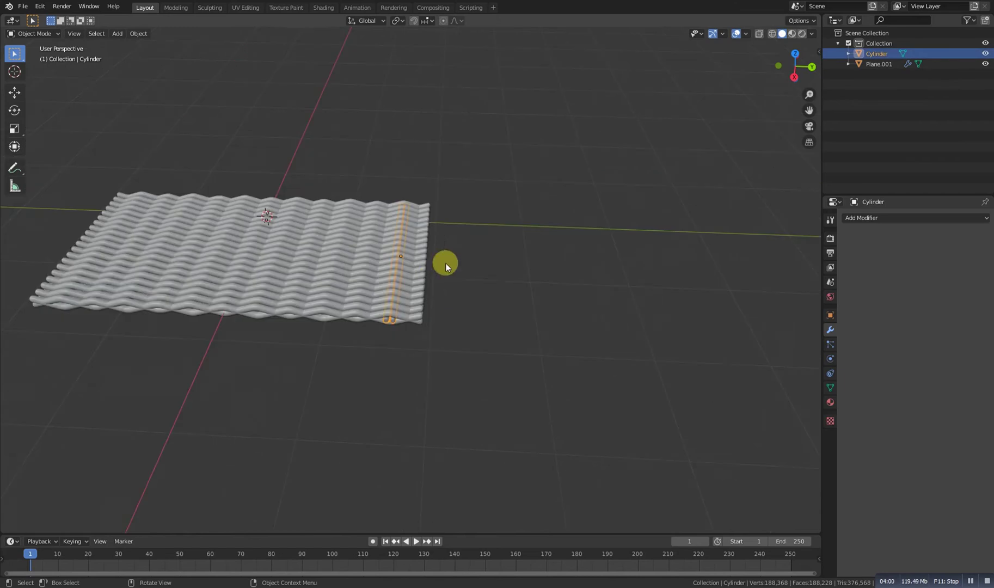
click(891, 218)
click(782, 241)
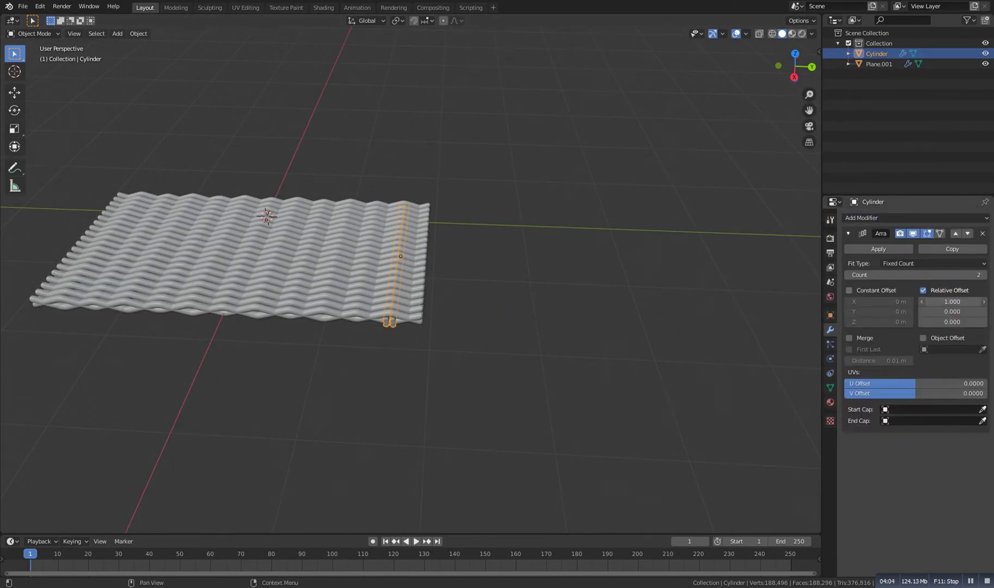
drag(946, 300, 952, 322)
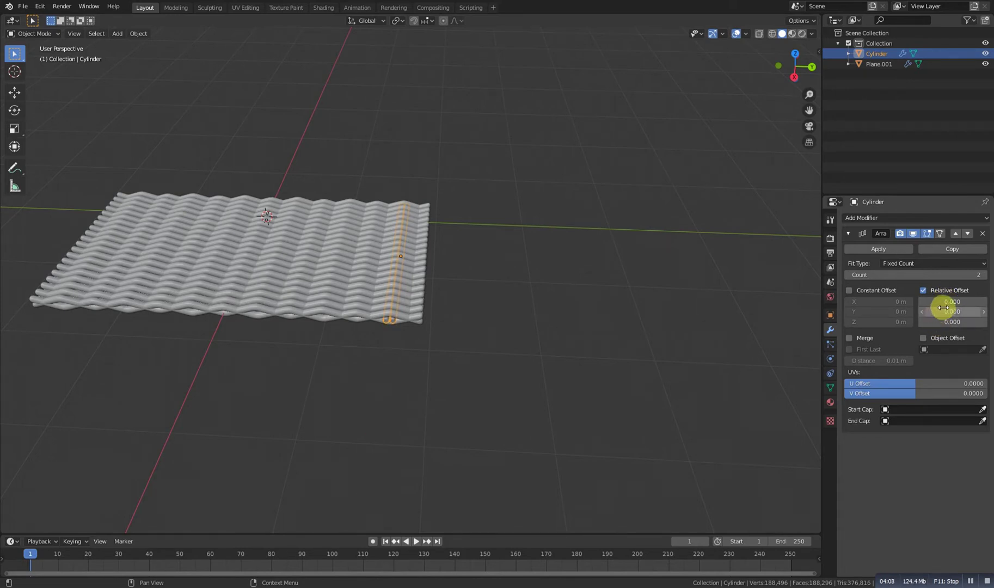
drag(952, 311, 939, 311)
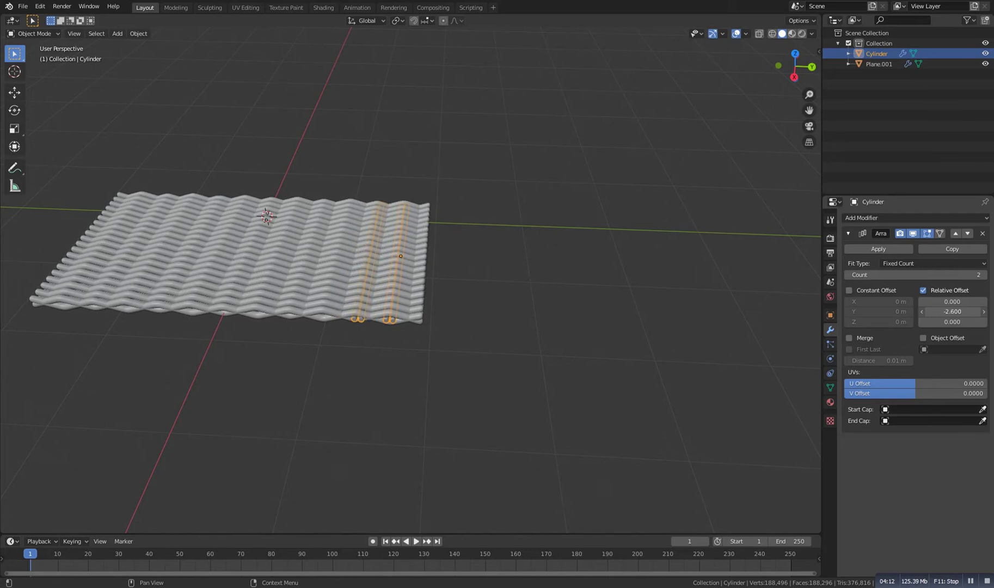
- Set the rod pair's Array relative Y offset to -2.7 and its count to 11 so rods fill the panel's gaps
middle_drag(322, 315, 990, 337)
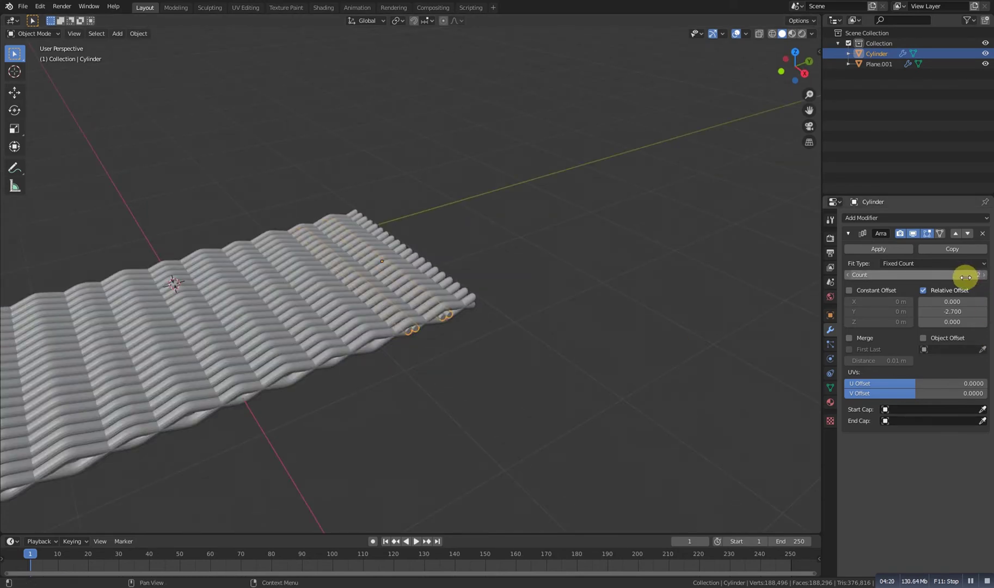
drag(971, 275, 823, 295)
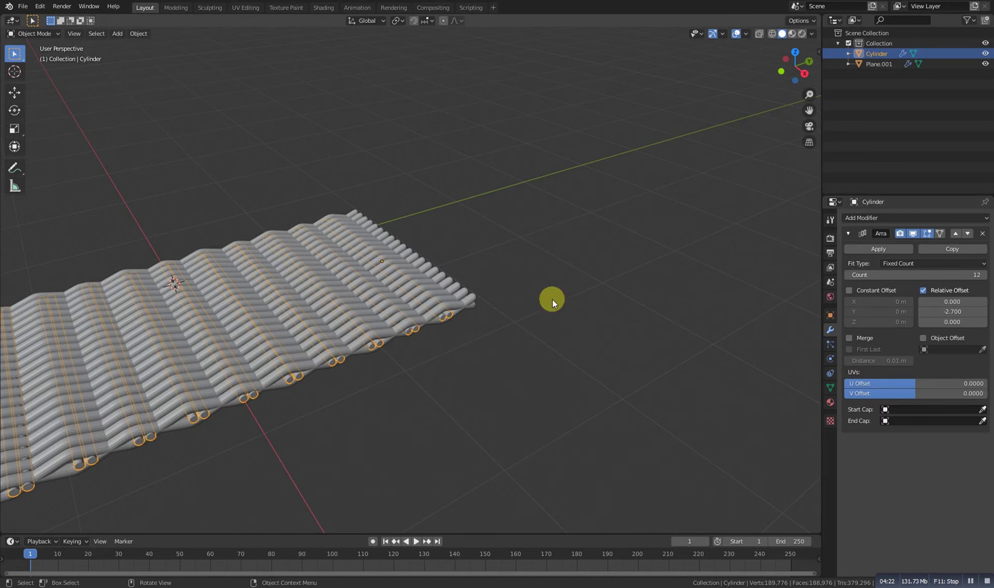
scroll(317, 331, down, 3)
shift+middle_drag(317, 332, 419, 294)
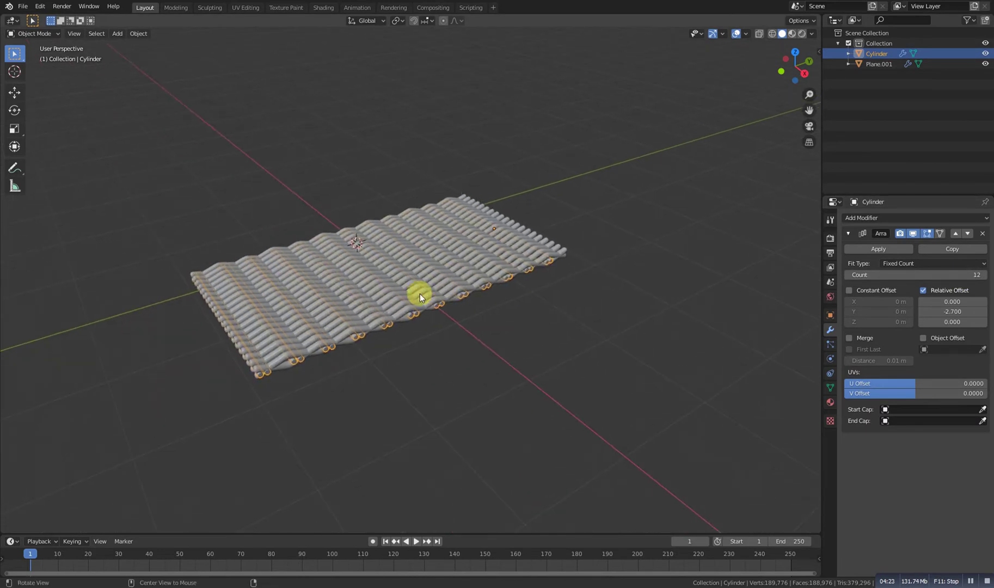
click(846, 275)
middle_drag(337, 343, 350, 346)
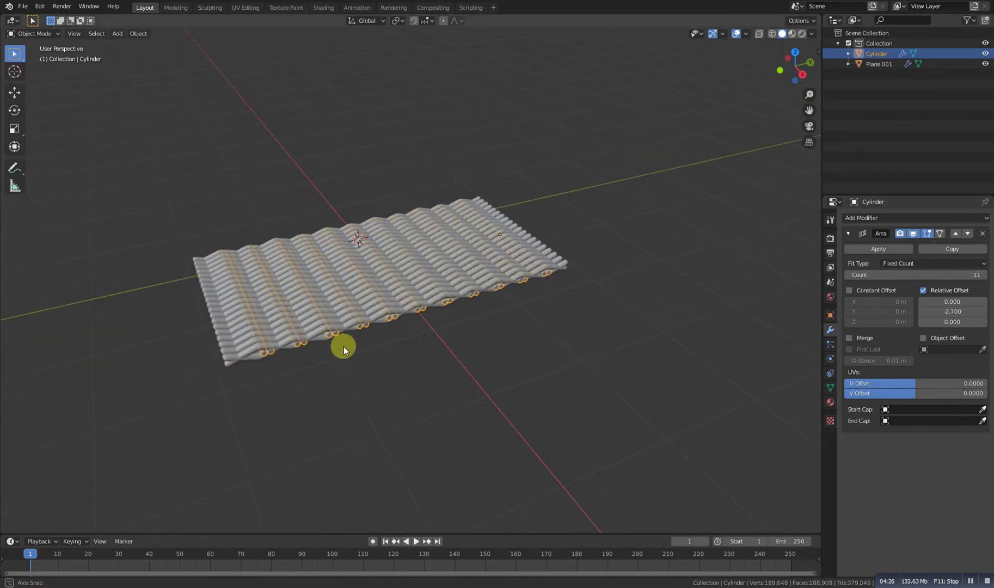
middle_drag(233, 344, 936, 289)
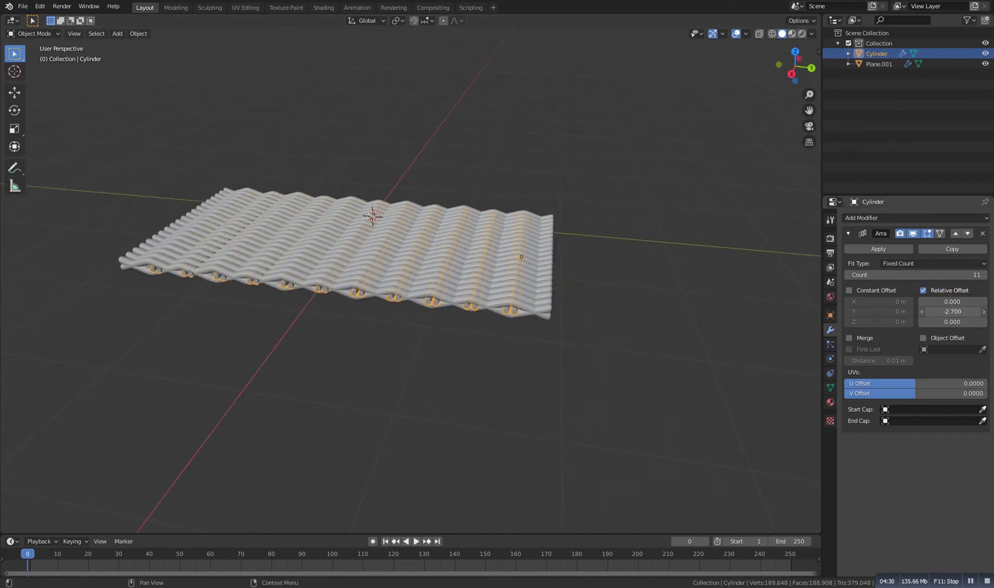
mouse_move(953, 311)
mouse_down()
mouse_move(942, 312)
mouse_move(966, 311)
mouse_up()
- Select the strands and rods and scale the whole woven panel down along the Y axis
click(286, 306)
middle_drag(286, 306, 553, 313)
key(a)
key(s)
key(y)
click(492, 331)
click(428, 328)
- Select both panel objects and move them in top view so the woven panel is centered on the world origin
middle_drag(428, 328, 460, 339)
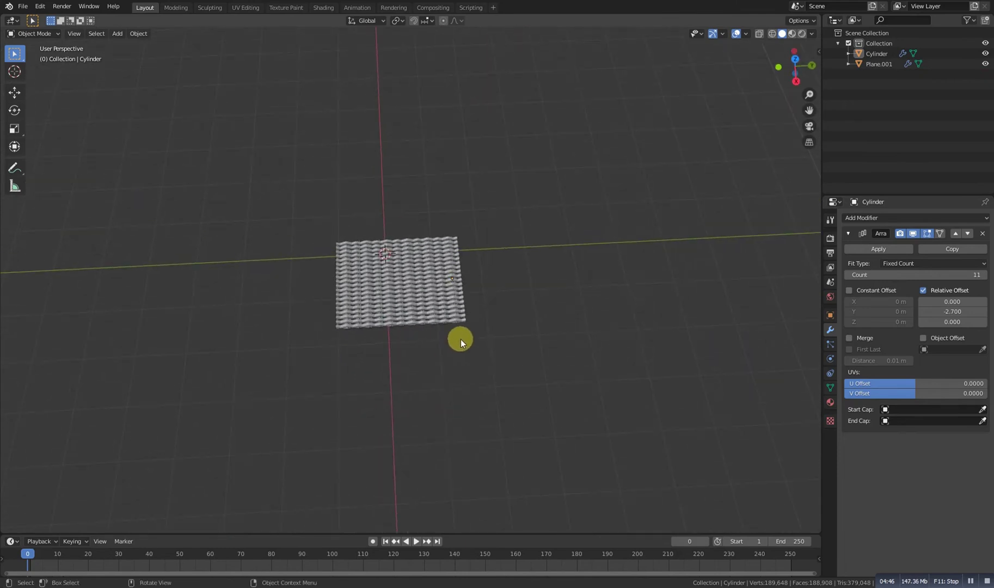
middle_drag(493, 301, 472, 320)
key(a)
key(KP_7)
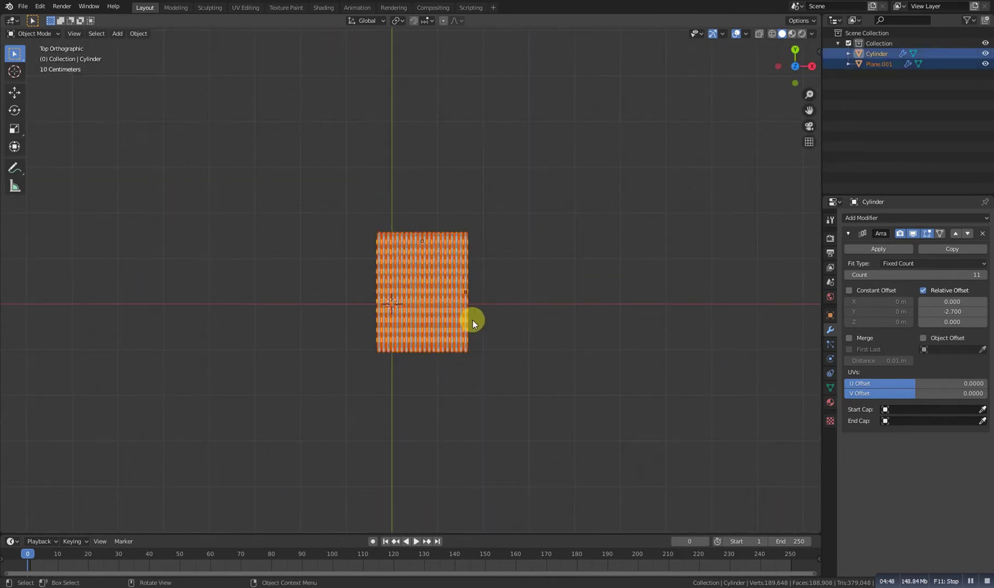
key(g)
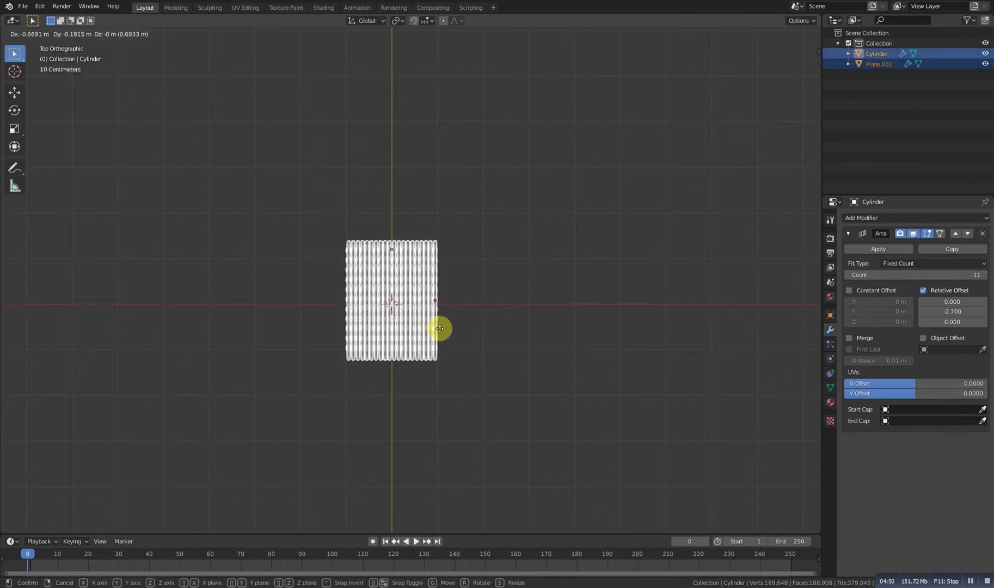
click(444, 332)
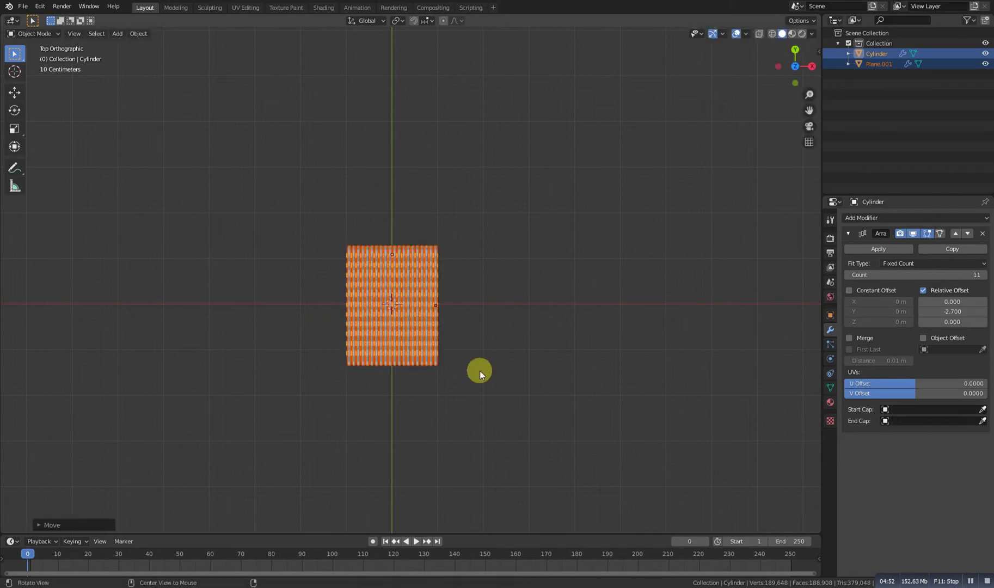
middle_drag(479, 370, 386, 296)
click(385, 296)
scroll(381, 275, up, 3)
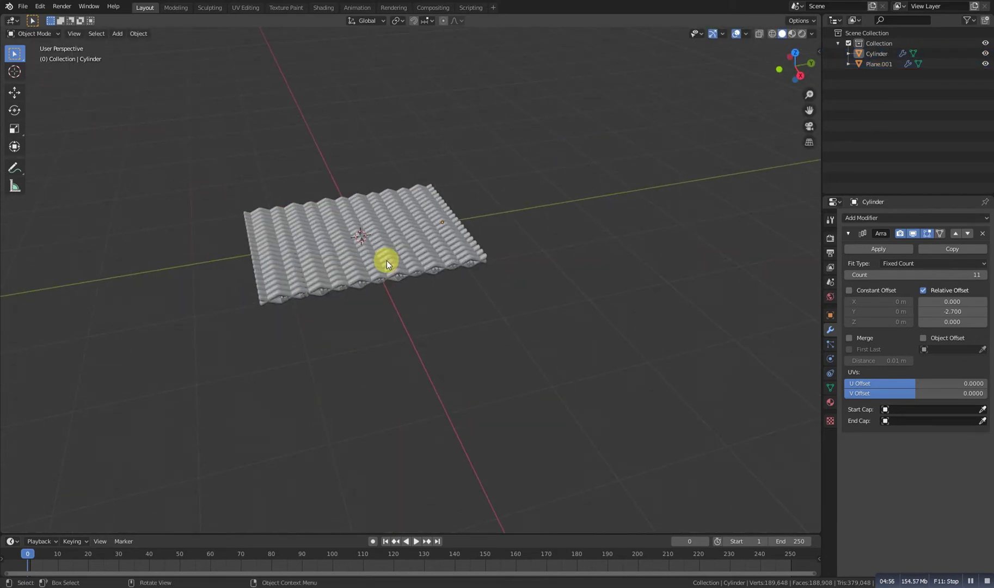
- Add a cylinder mesh and thin it in X and Y into a narrow vertical post, keeping its height
key(shift+a)
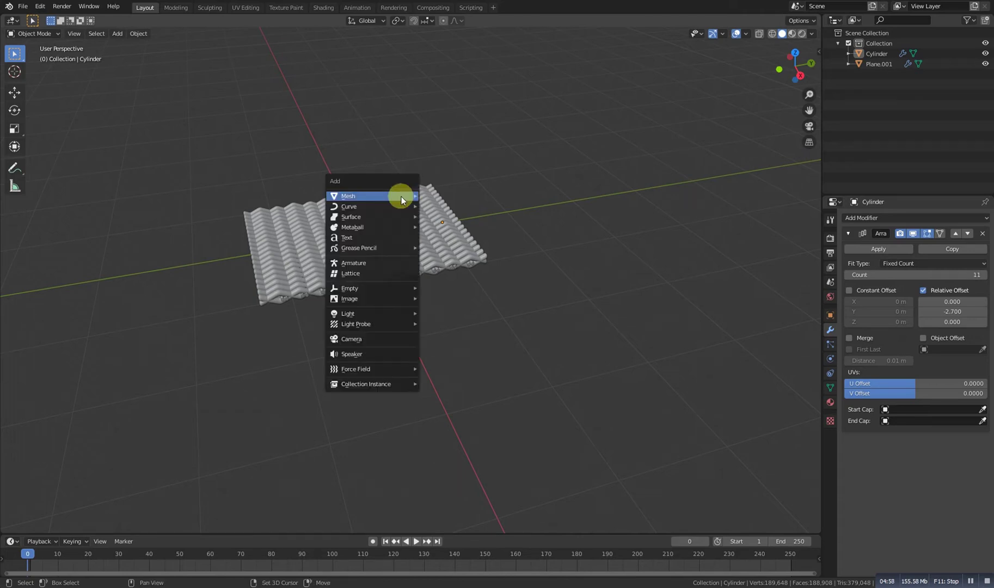
mouse_move(414, 200)
click(445, 251)
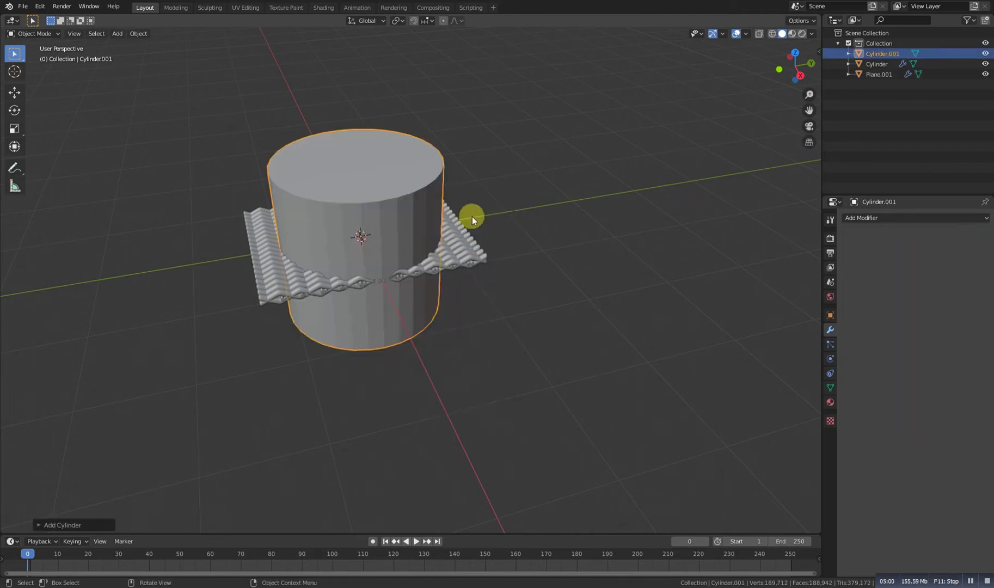
scroll(568, 225, down, 2)
key(s)
key(shift+z)
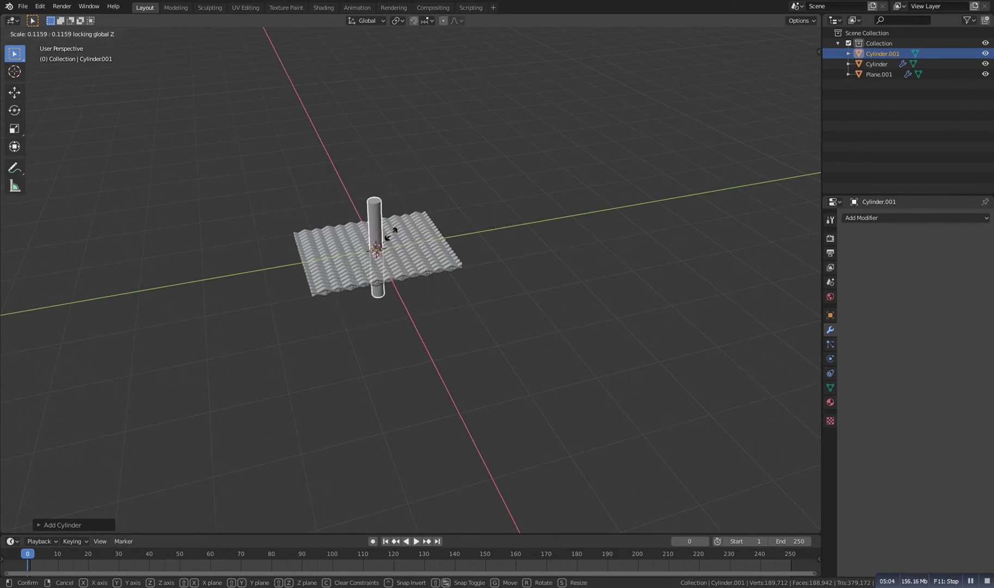
click(406, 236)
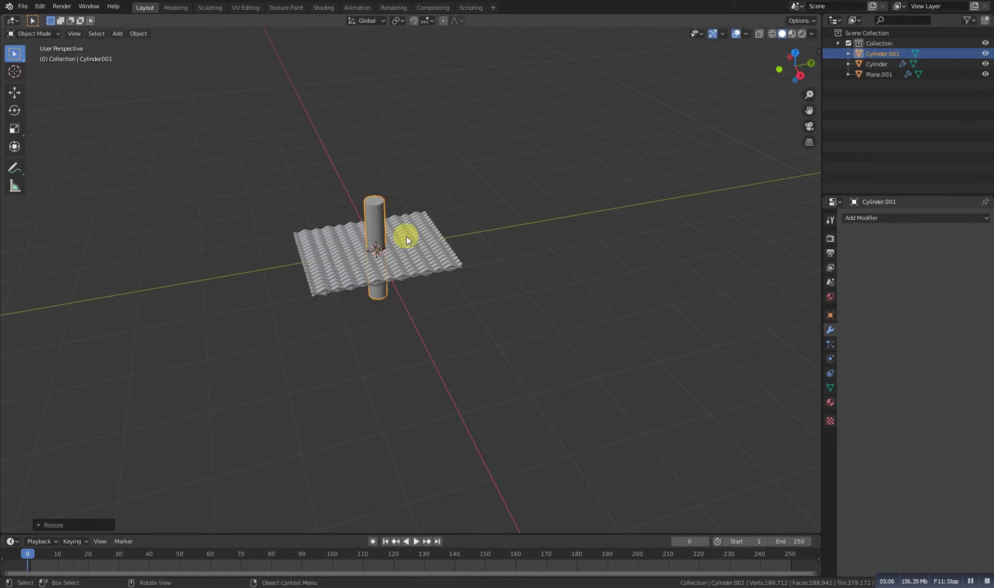
key(KP_1)
scroll(393, 289, up, 2)
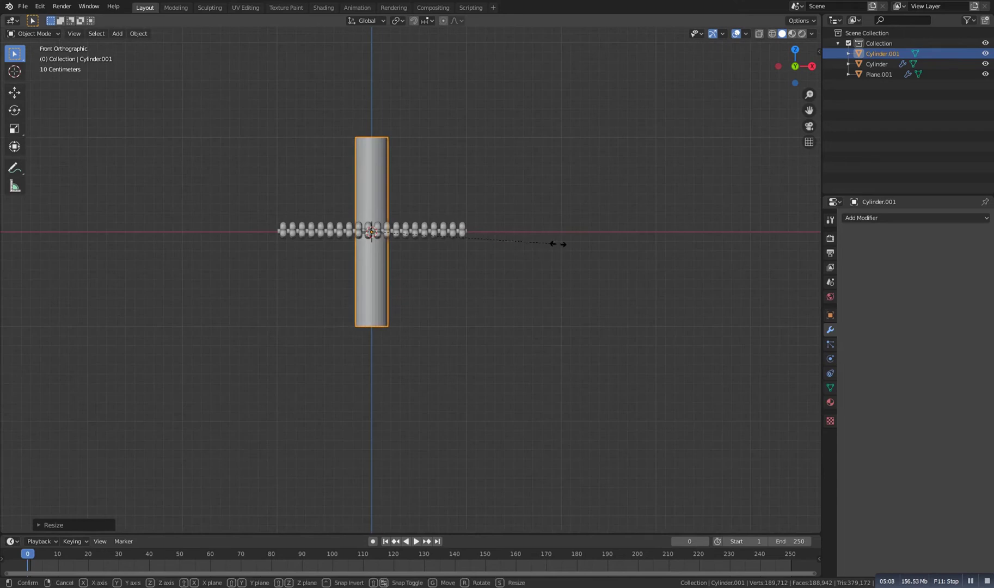
key(s)
key(x)
click(457, 247)
- Place the post beneath the panel's negative X edge in front view and shorten it along Z, with its top meeting the panel
key(g)
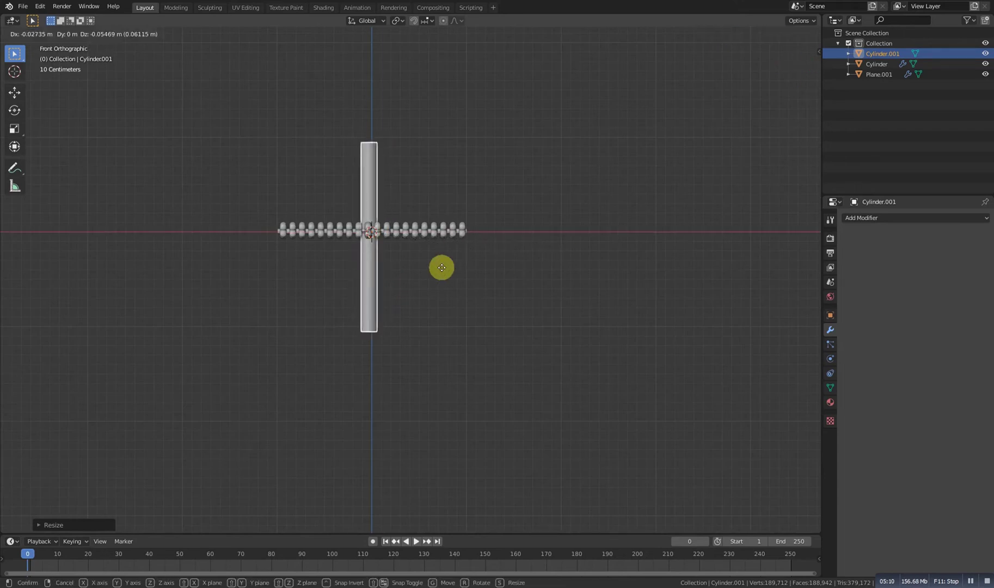
click(367, 335)
key(s)
key(z)
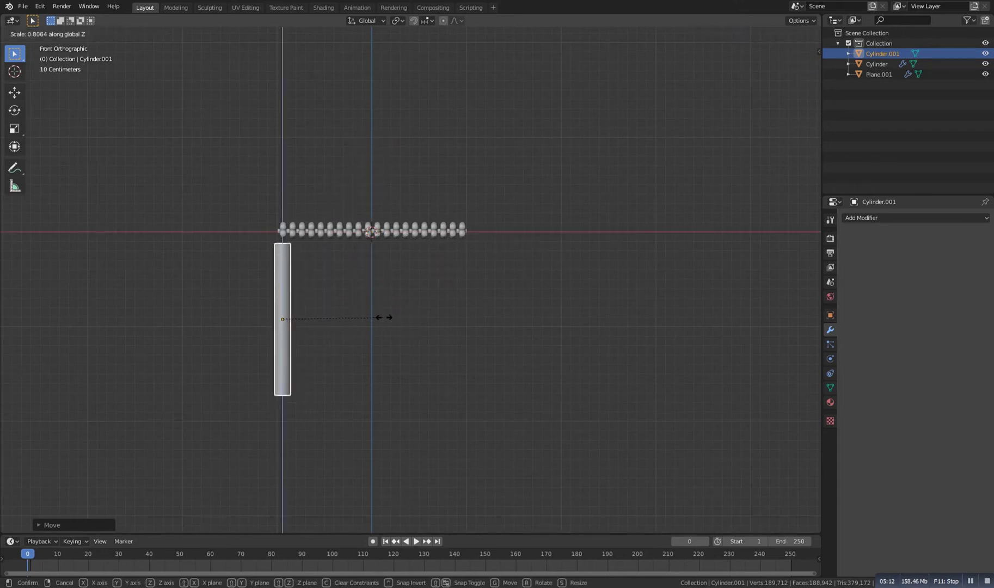
click(372, 318)
key(g)
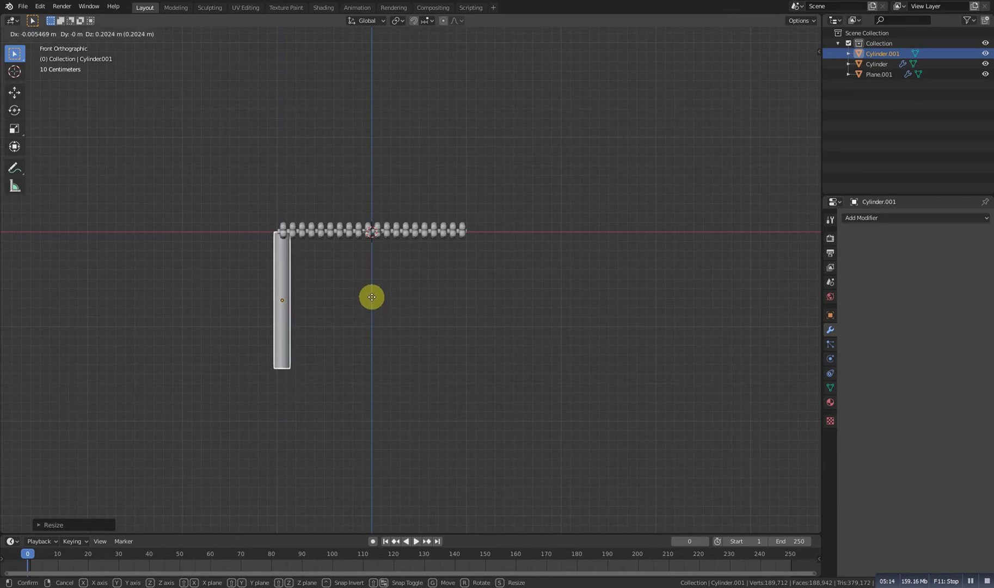
click(368, 304)
- Move the leg about 1.25 m along the negative Y axis to the panel's corner
middle_drag(363, 308, 486, 339)
middle_drag(480, 297, 348, 321)
key(g)
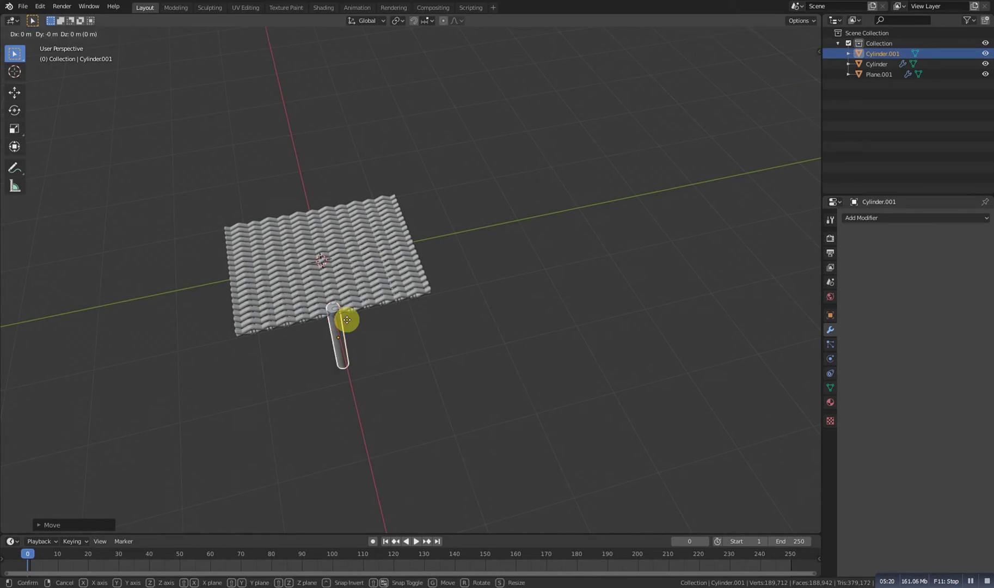
key(y)
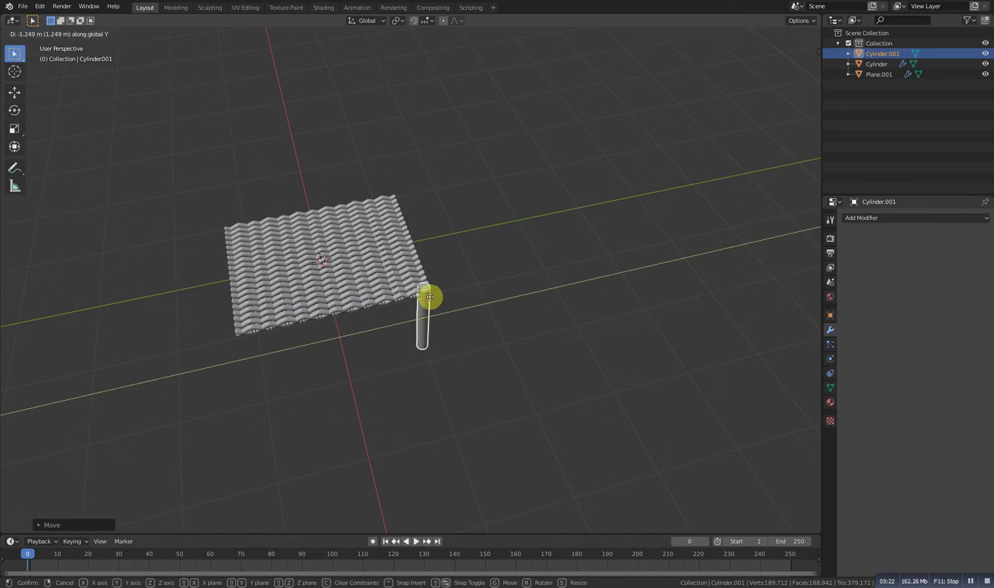
right_click(428, 294)
- Shift the leg in top view about 0.12 m in negative X and 0.11 m in negative Y, just outside the corner
middle_drag(428, 291, 399, 337)
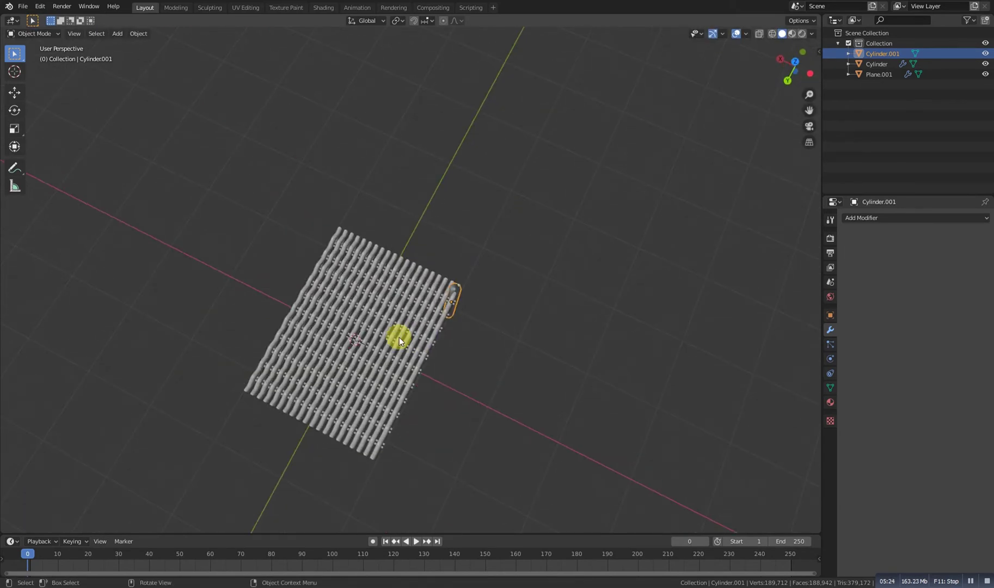
key(KP_7)
scroll(346, 293, up, 4)
key(g)
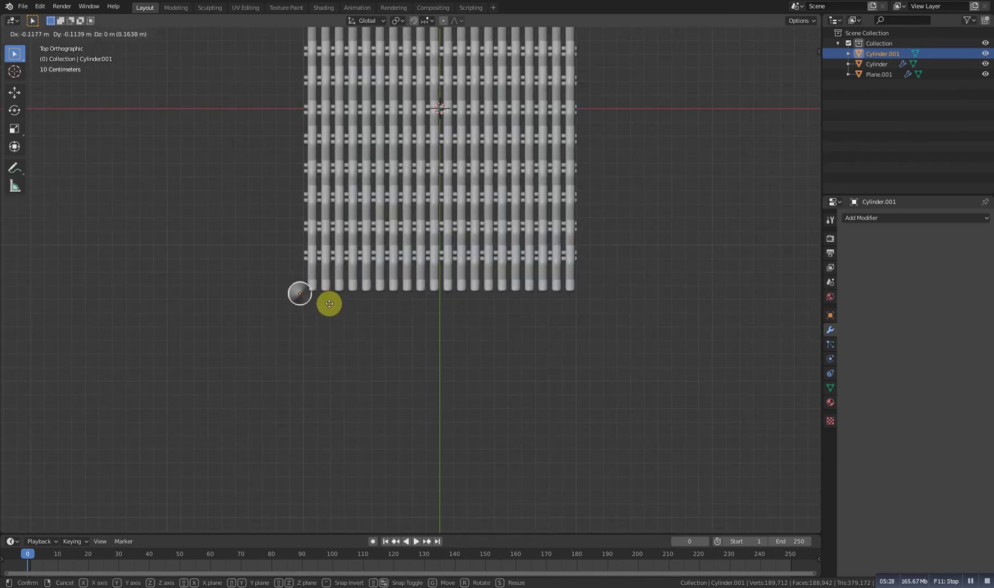
click(329, 305)
scroll(327, 305, down, 3)
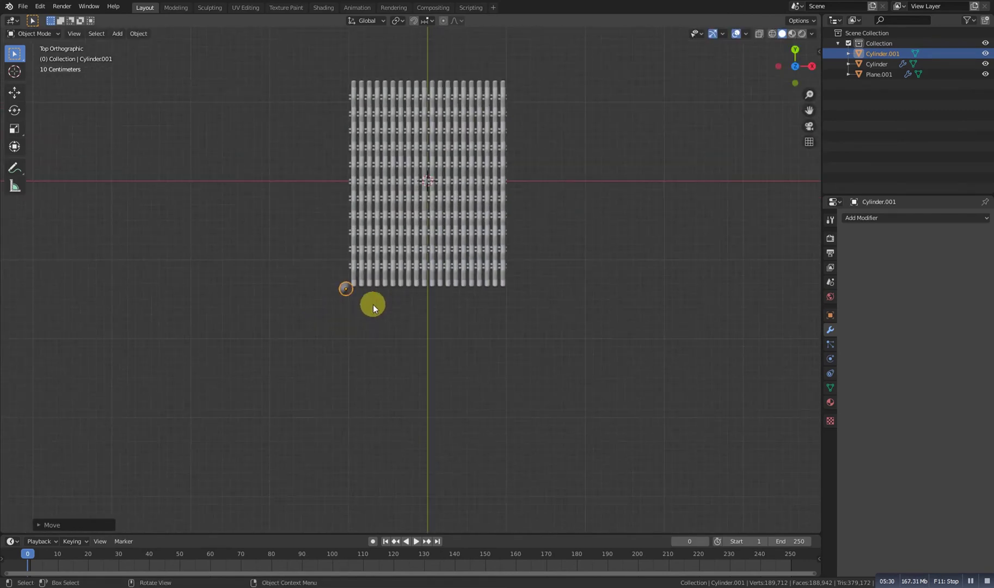
- Duplicate the leg's mesh in Edit Mode and place the copy about 2.09 m along the X axis at the opposite corner
key(Tab)
shift+middle_drag(369, 299, 361, 350)
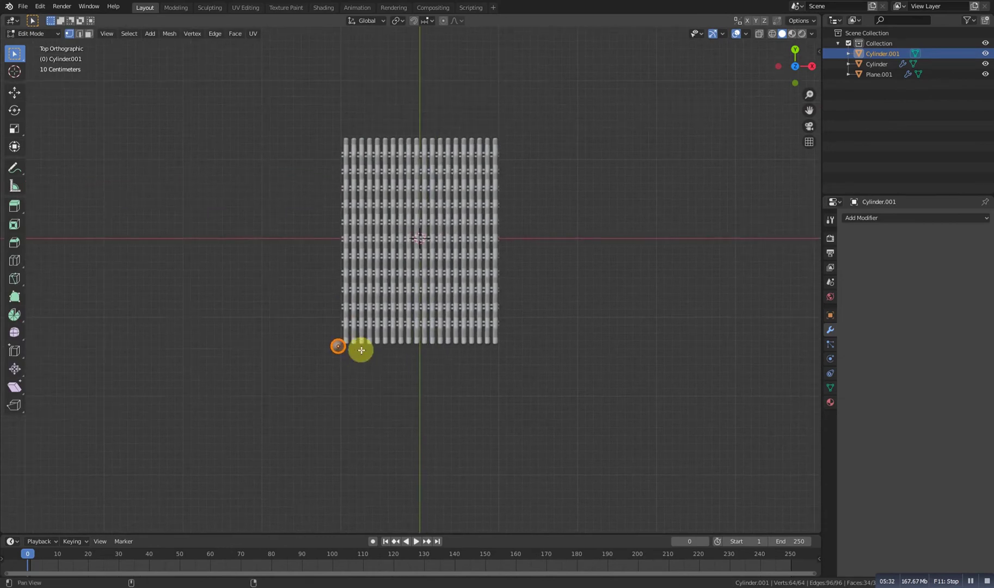
key(e)
key(x)
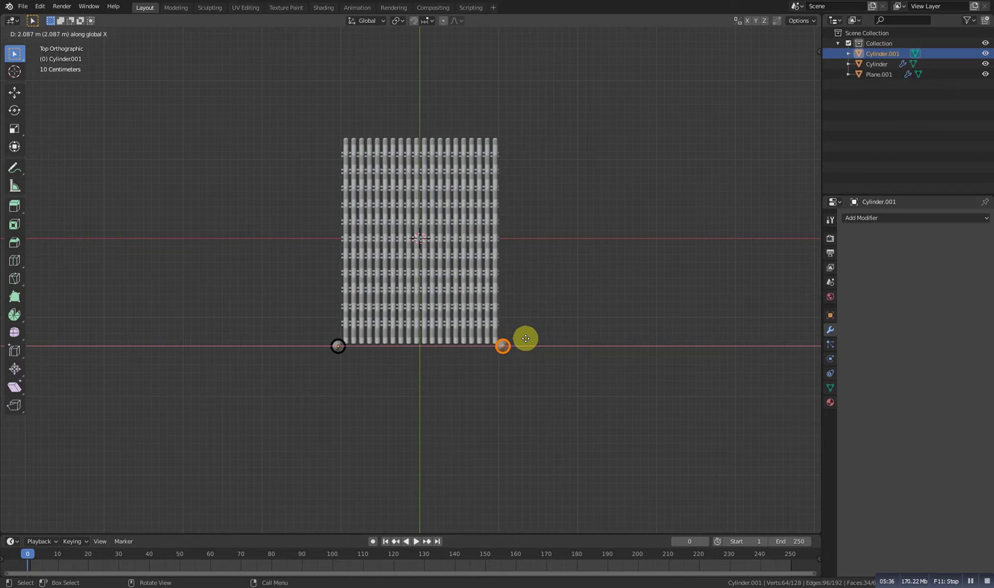
click(525, 338)
- Duplicate both legs and place the copies about 2.69 m along the Y axis at the two remaining corners
key(a)
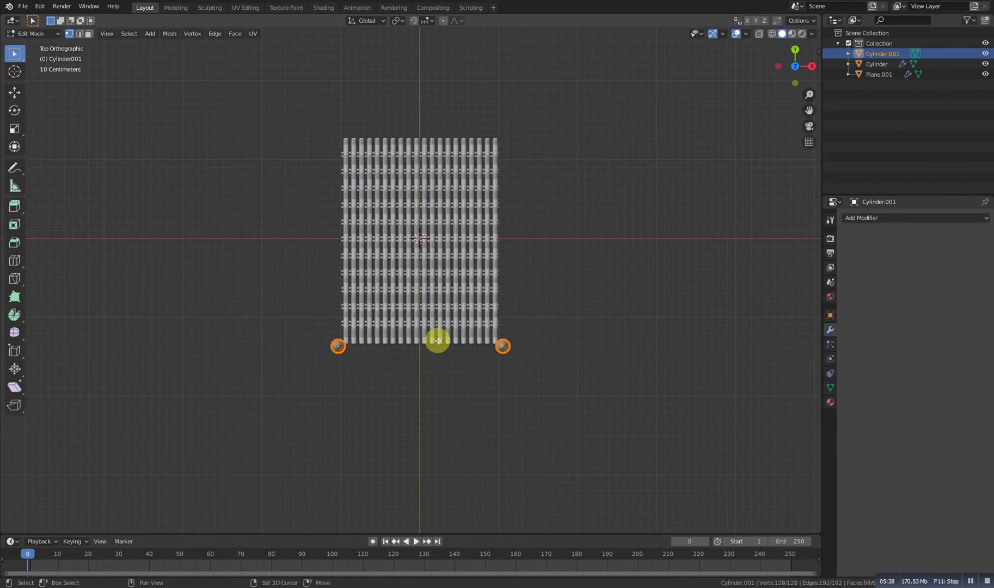
key(e)
key(y)
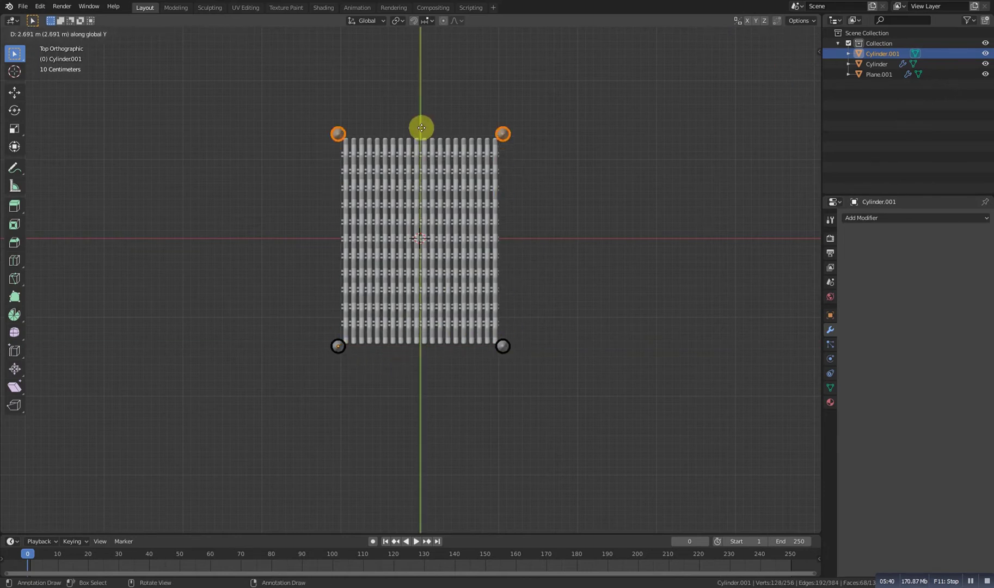
click(421, 128)
middle_drag(422, 127, 431, 304)
- Select the whole leg at the negative X, positive Y corner, duplicate it and raise the copy along Z to panel height
click(244, 214)
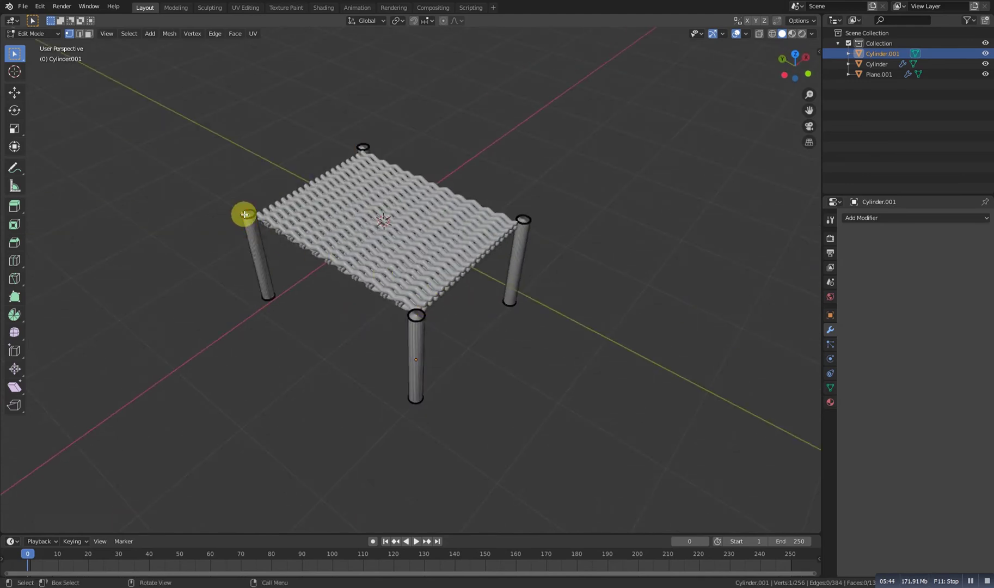
key(ctrl+l)
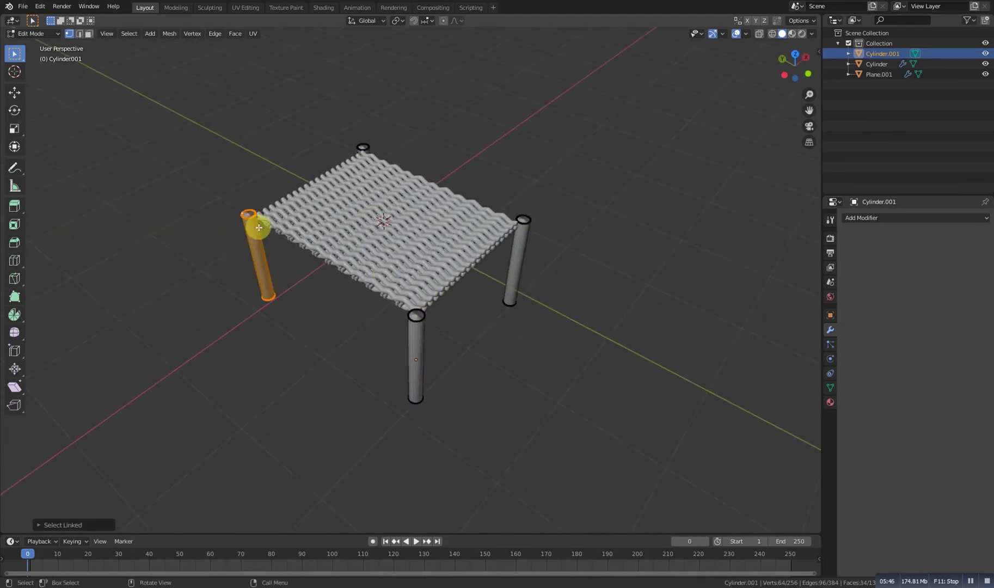
key(e)
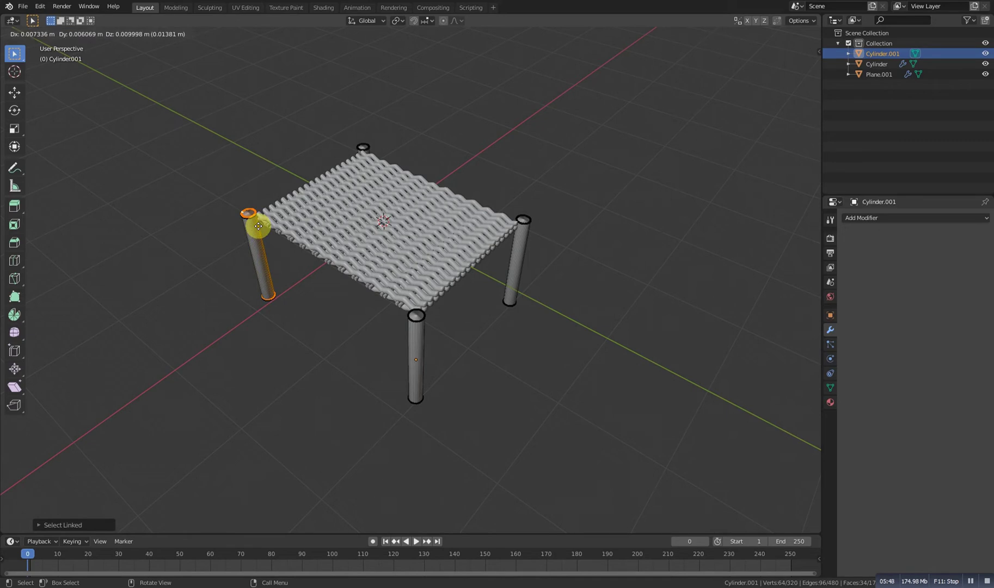
key(z)
click(252, 178)
- Rotate the raised leg copy 90 degrees about the X axis into a horizontal rail
middle_drag(289, 228, 380, 255)
key(r)
text(x)
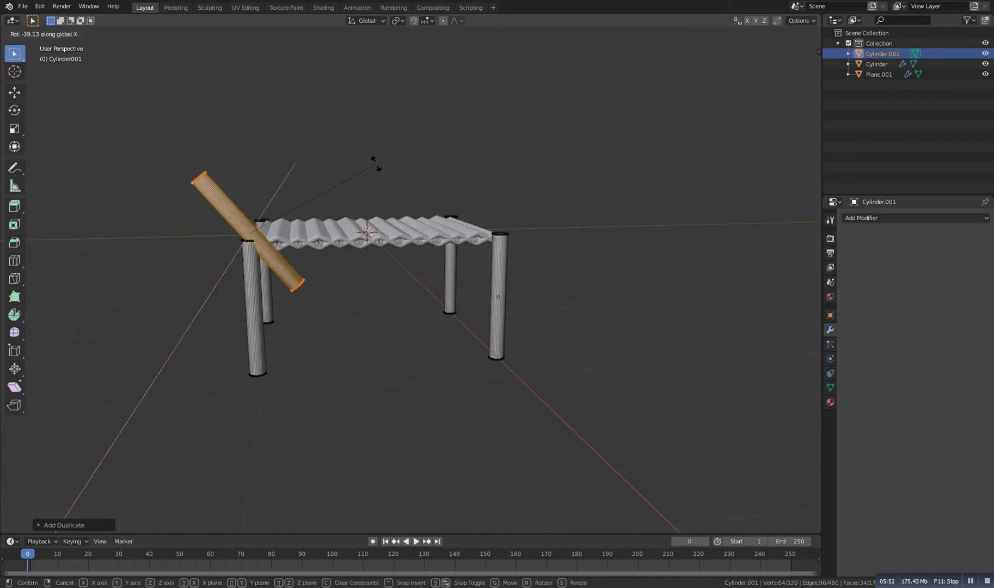
text(90)
click(375, 160)
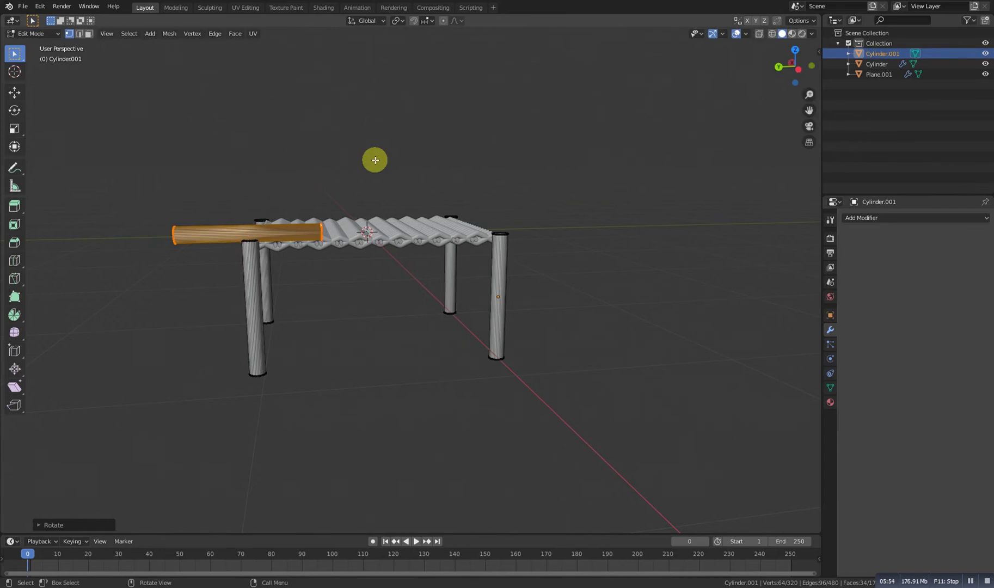
- Move the horizontal rail about 1.35 m in negative Y between the two legs and scale it about 1.8 times along Y
key(KP_7)
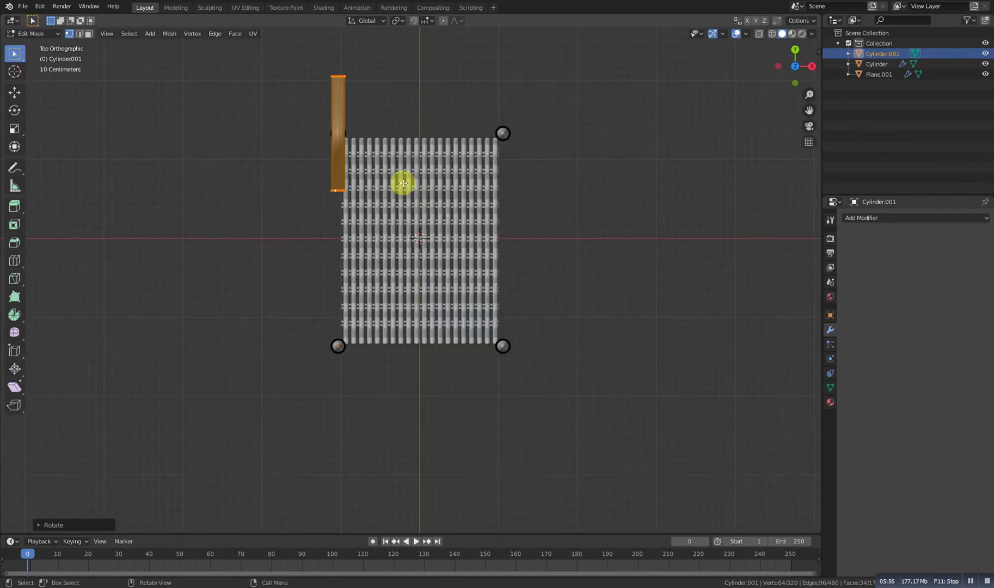
key(g)
key(y)
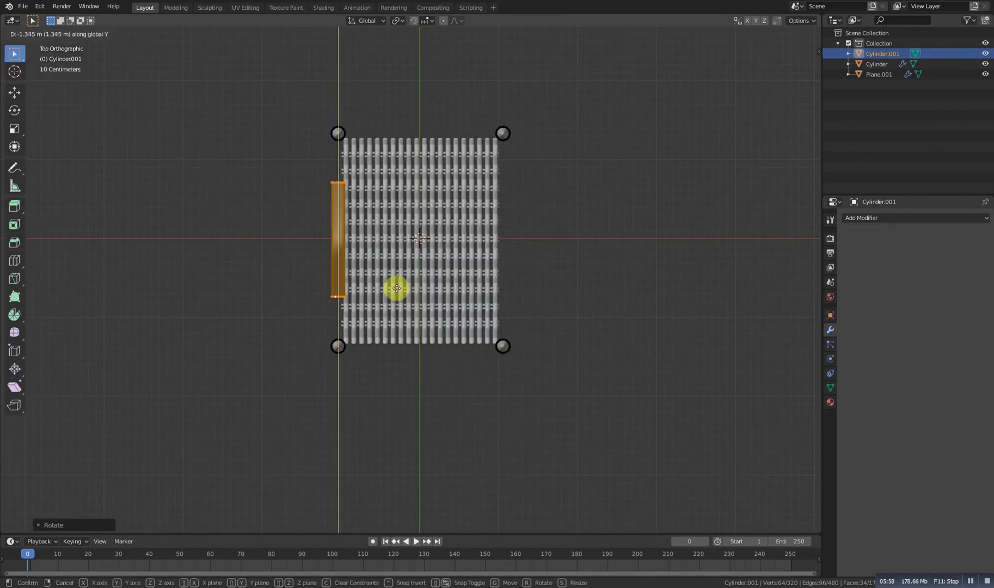
click(397, 288)
key(s)
key(y)
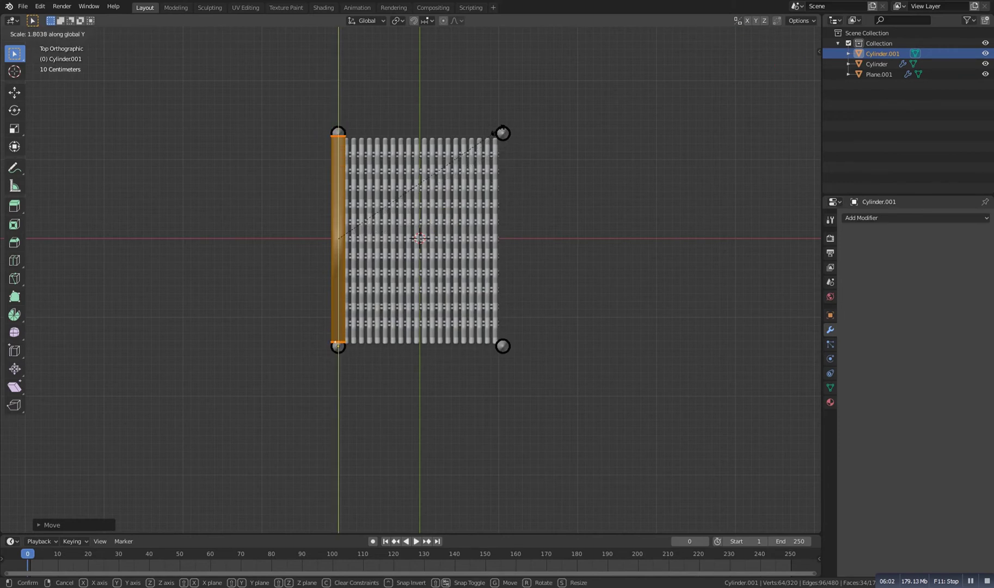
click(504, 127)
- Lower the rail about 0.15 m along the Z axis so it sits below the leg tops
middle_drag(503, 127, 411, 241)
key(g)
key(z)
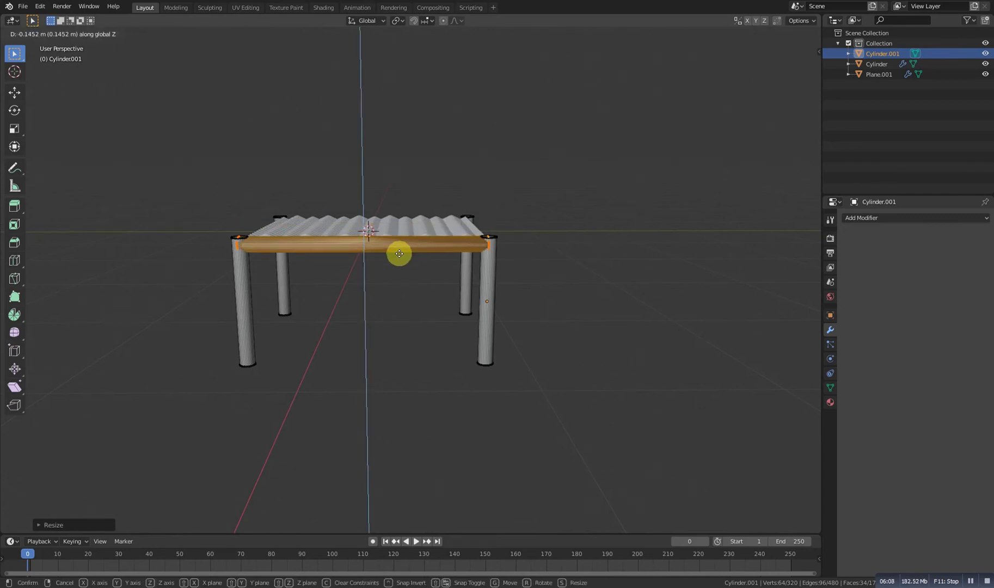
click(399, 253)
- Select all four complete corner legs, raise them about 0.03 m along Z and clear the selection
middle_drag(406, 297, 324, 324)
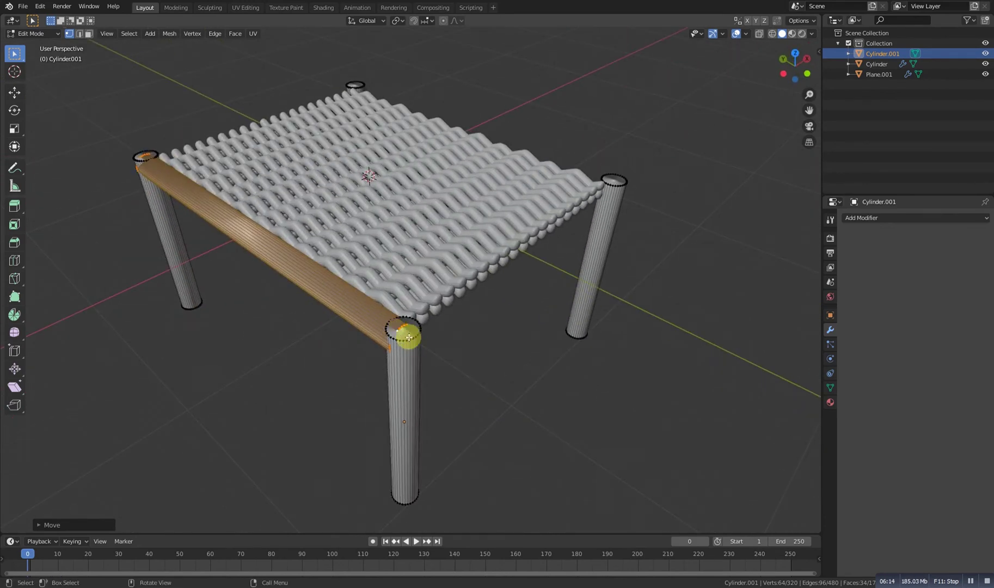
click(413, 340)
key(ctrl+l)
shift+click(623, 182)
key(ctrl+l)
shift+click(358, 82)
key(ctrl+l)
shift+click(146, 154)
key(ctrl+l)
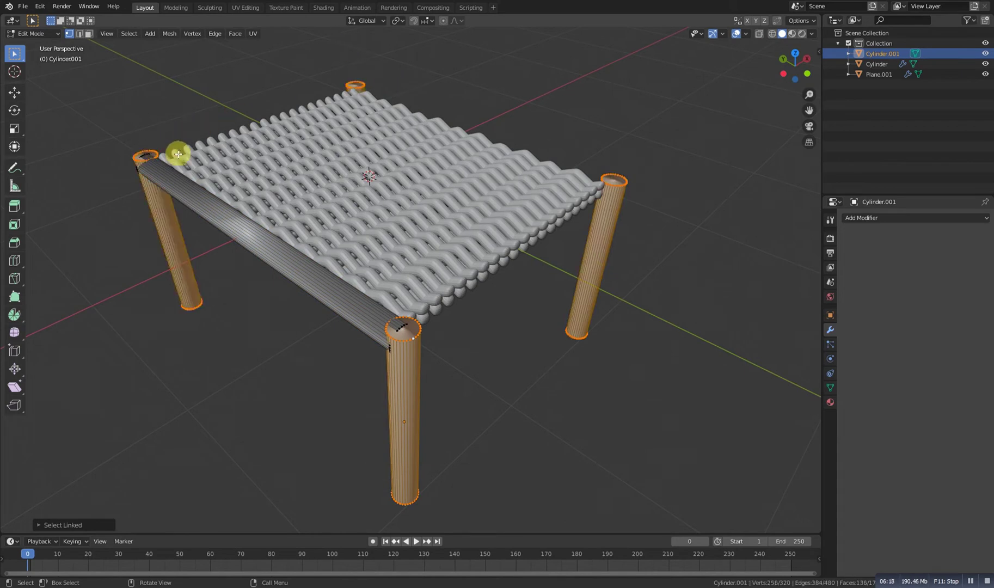
key(g)
key(z)
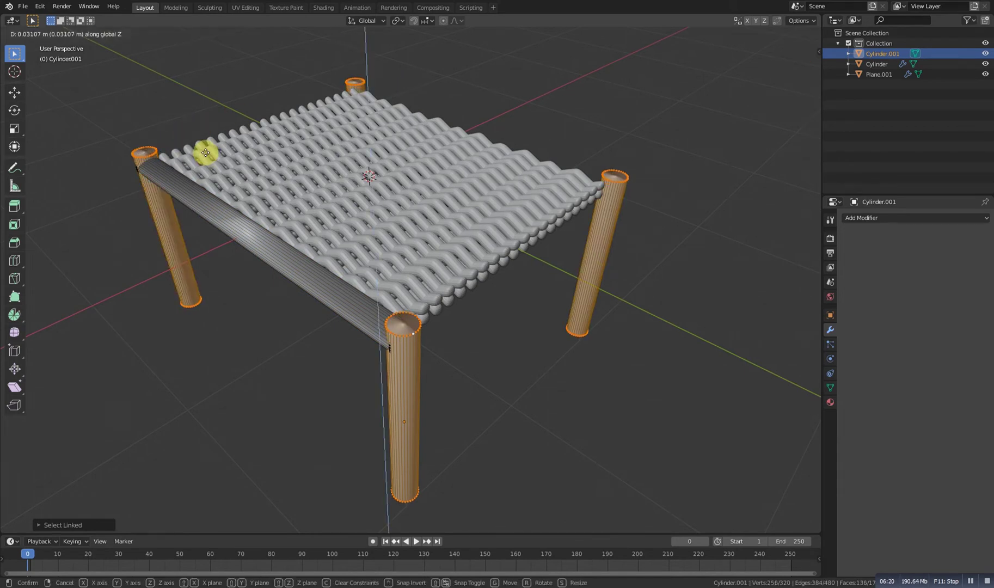
click(205, 152)
middle_drag(391, 233, 270, 287)
key(alt+a)
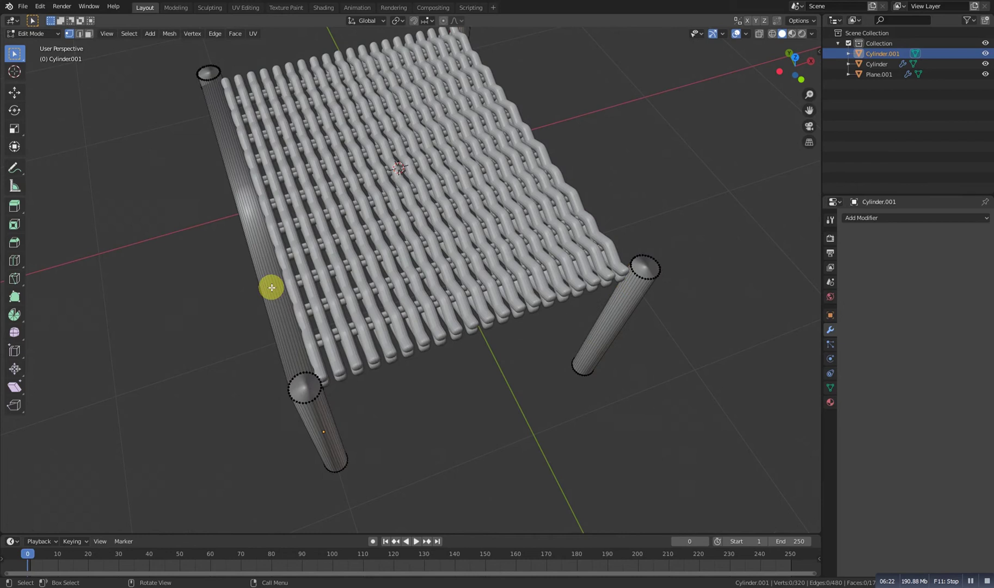
- Select the whole side rail, duplicate it and place the copy about 2.08 m along X between the opposite legs
middle_drag(323, 384, 368, 326)
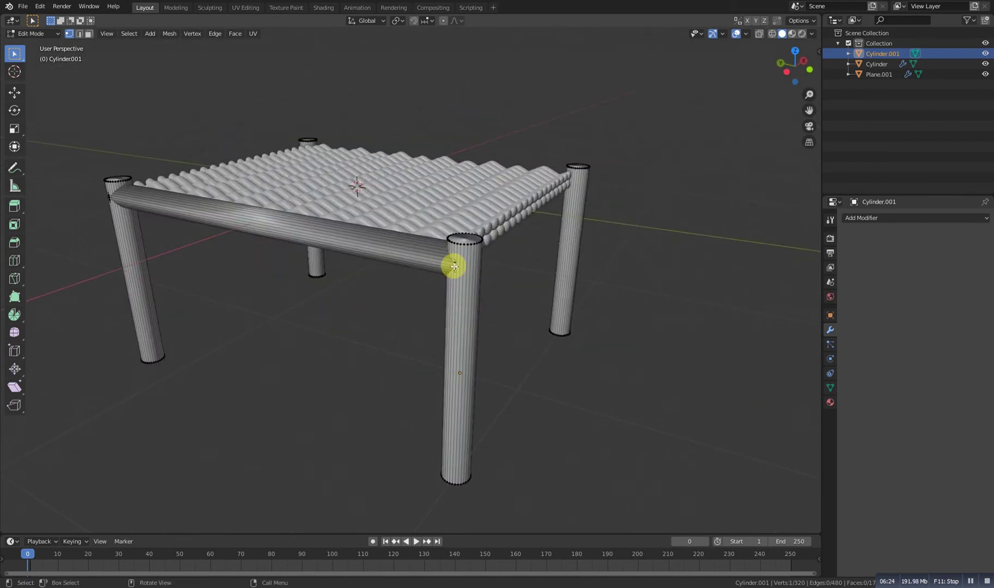
key(ctrl+l)
key(KP_7)
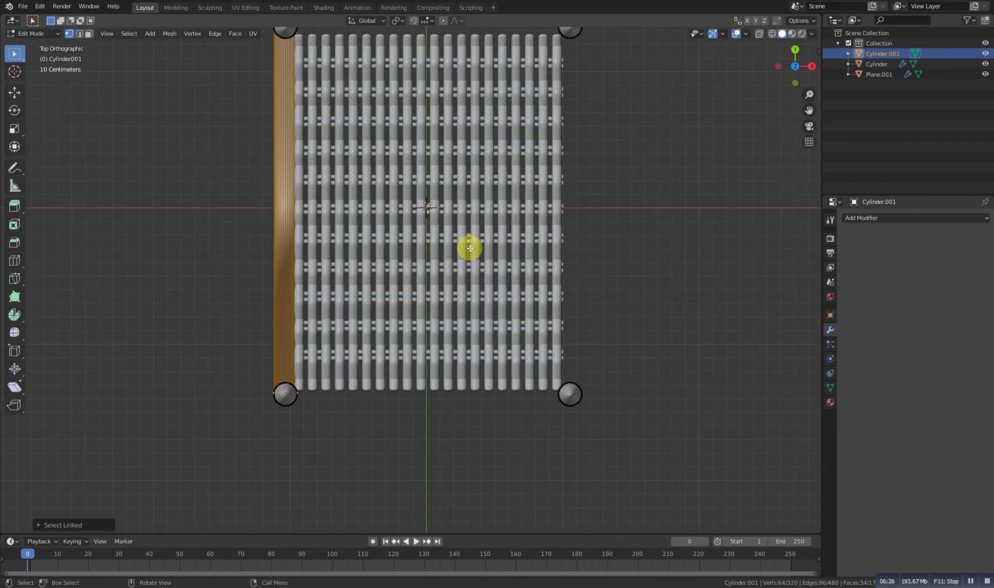
shift+middle_drag(426, 268, 321, 311)
key(shift+d)
key(x)
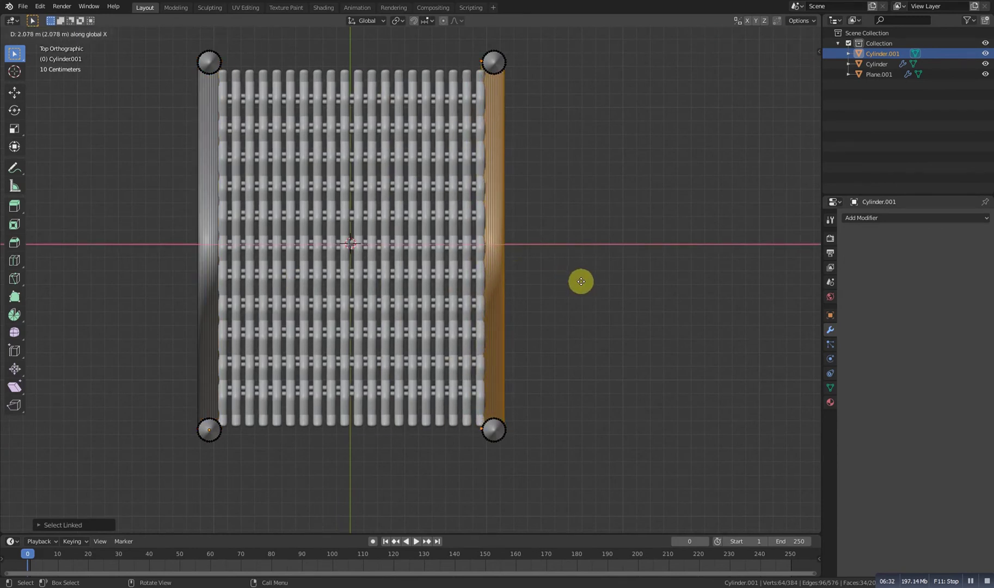
click(581, 282)
- Duplicate the positive X rail, centre the copy along X and rotate it 90 degrees across the woven top
scroll(392, 251, down, 2)
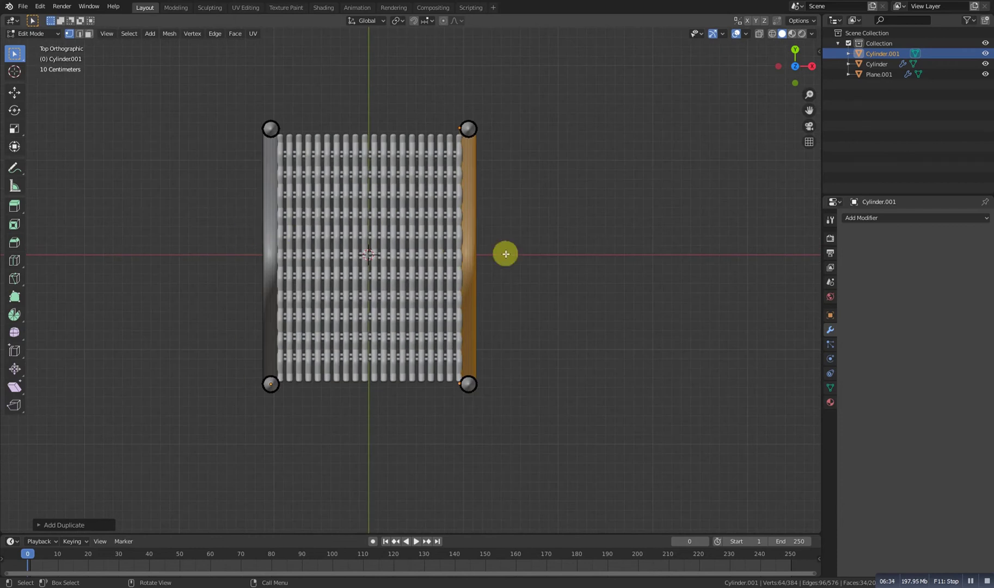
key(shift+d)
key(x)
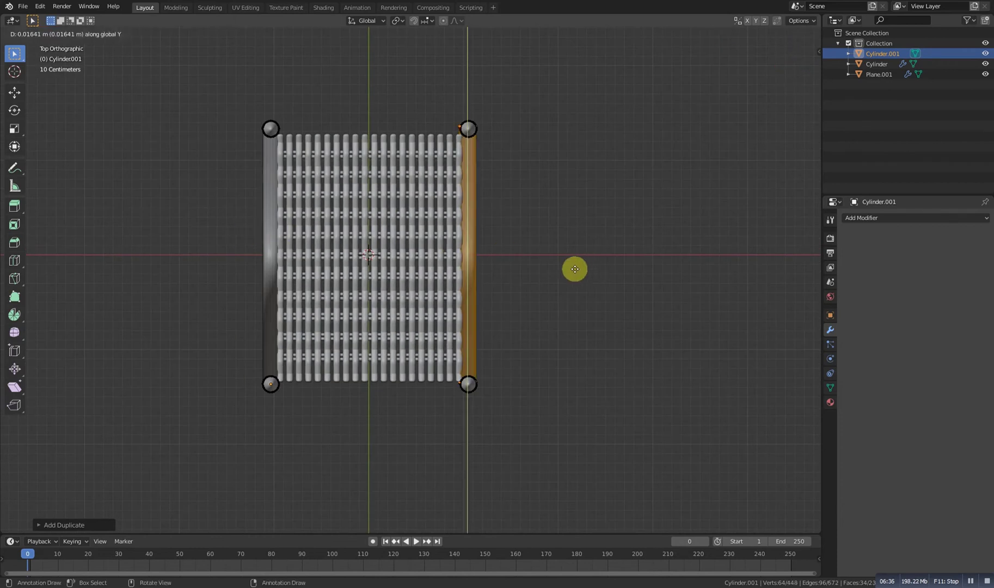
click(494, 266)
text(r90)
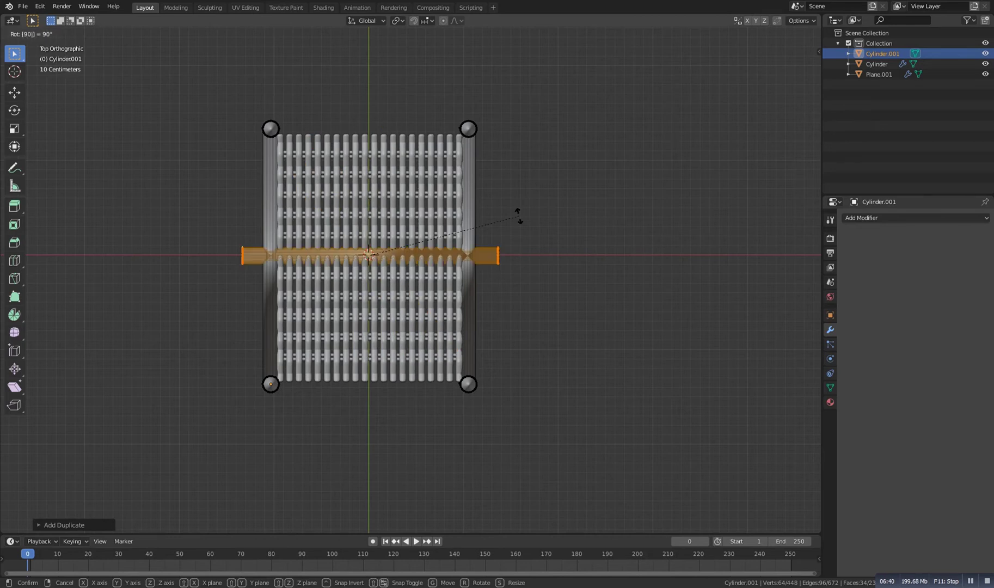
click(519, 216)
- Move the crosswise rail along Y to the positive Y legs and scale it to about 0.82 along X to fit between them
key(g)
key(y)
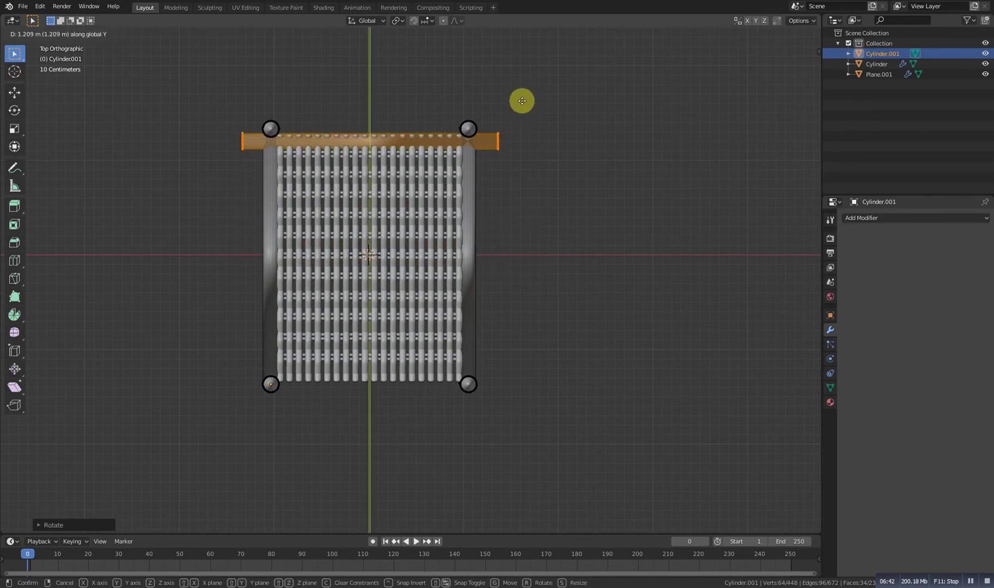
click(524, 91)
key(s)
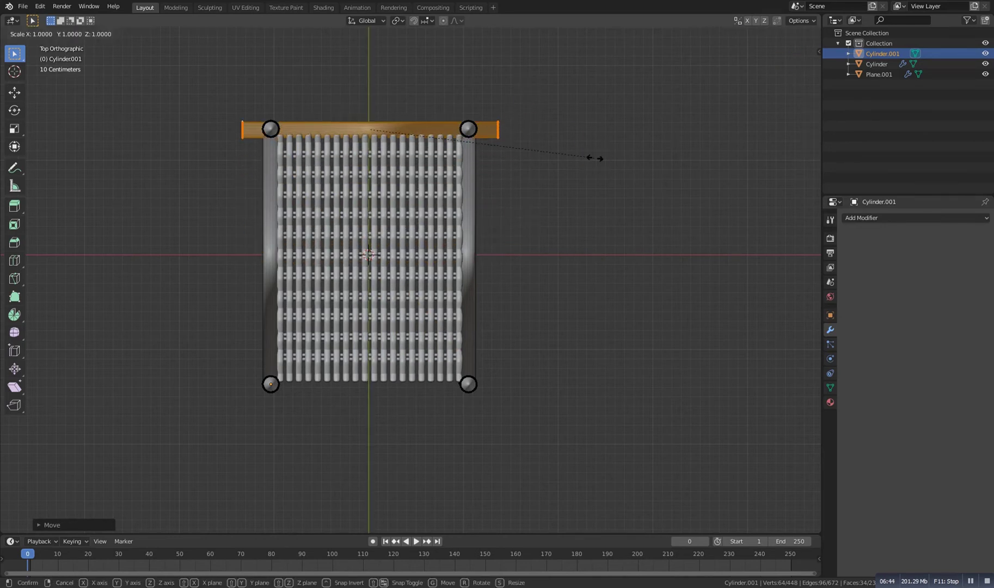
key(x)
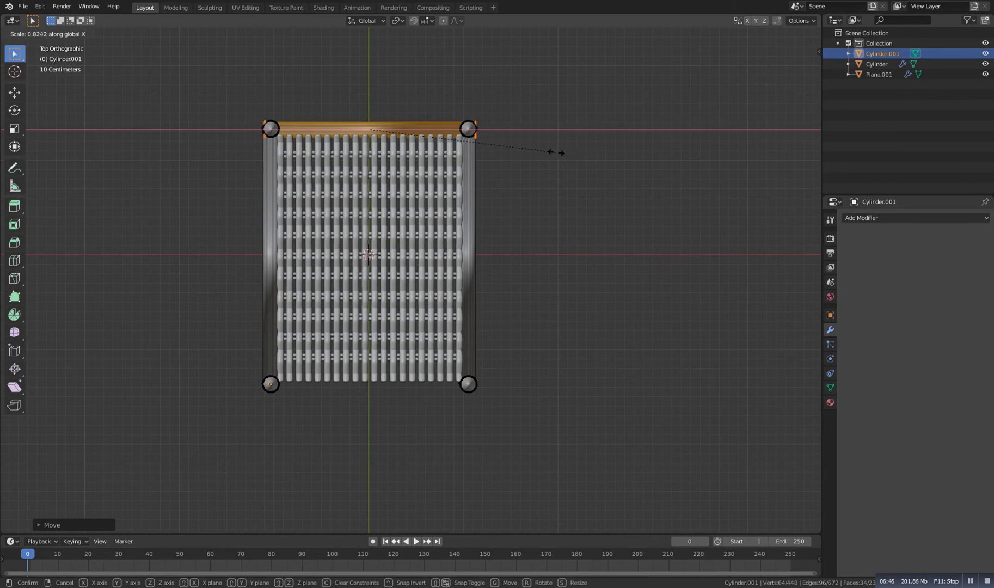
click(426, 162)
- Duplicate the crosswise rail and place the copy about 2.66 m in negative Y at the opposite end
key(g)
key(x)
key(y)
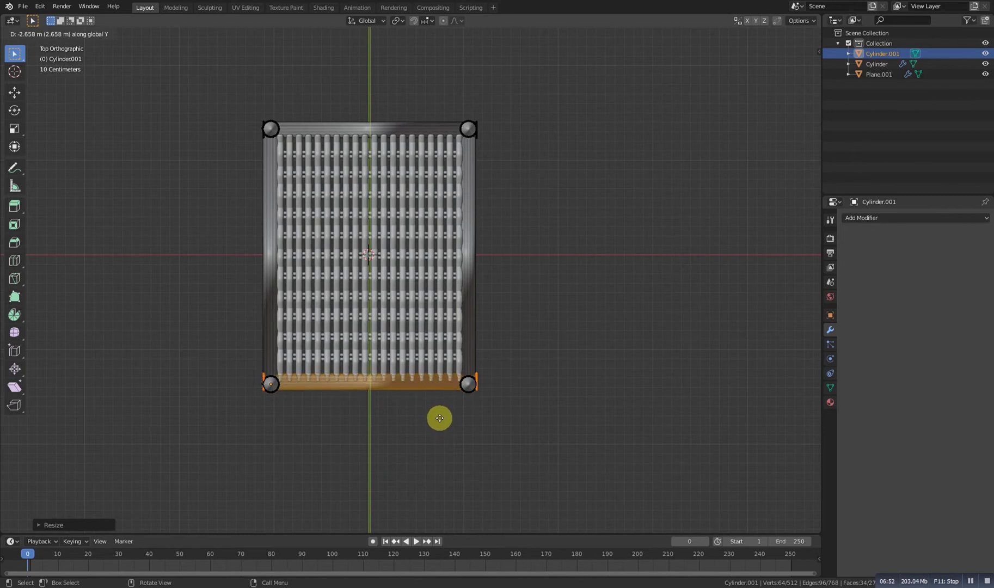
click(440, 418)
- Select the whole end rail at the negative Y side and shift it about 0.04 m in negative Y
middle_drag(367, 433, 498, 355)
key(Tab)
key(alt+a)
key(Tab)
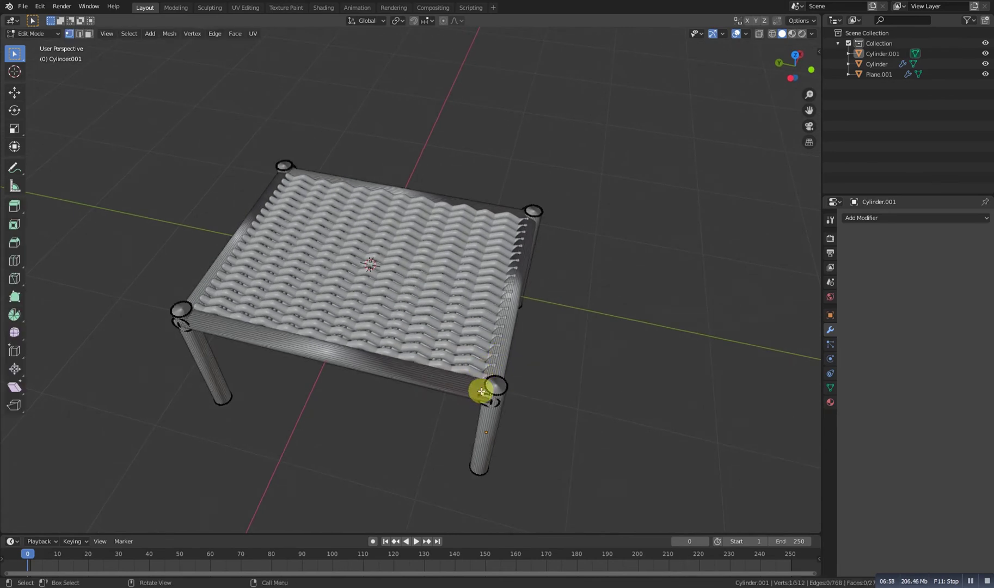
key(l)
key(g)
key(y)
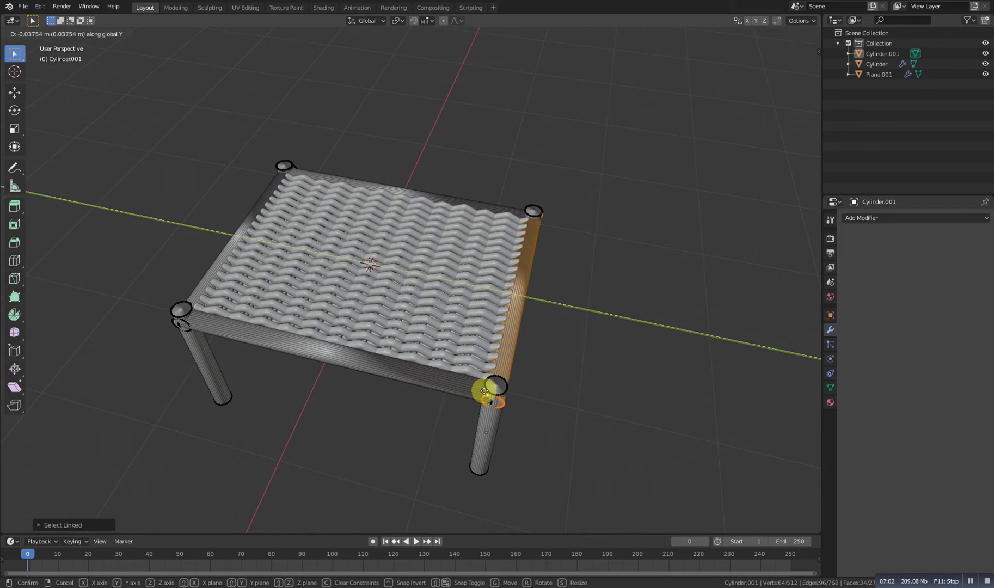
click(484, 390)
- Return to Object Mode, set the leg-and-rail frame to flat shading and deselect it
key(Tab)
middle_drag(488, 382, 315, 327)
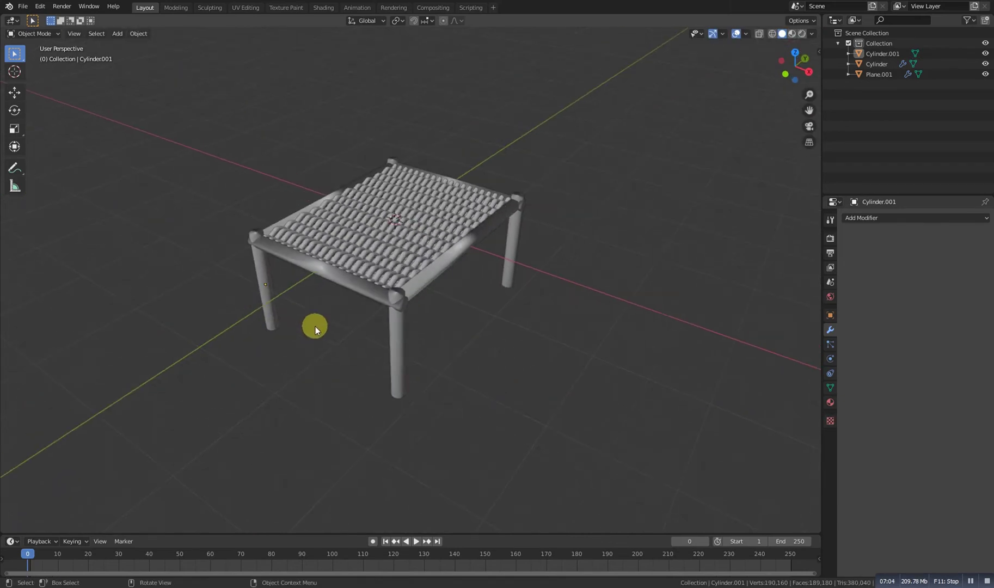
click(364, 295)
right_click(368, 288)
click(364, 296)
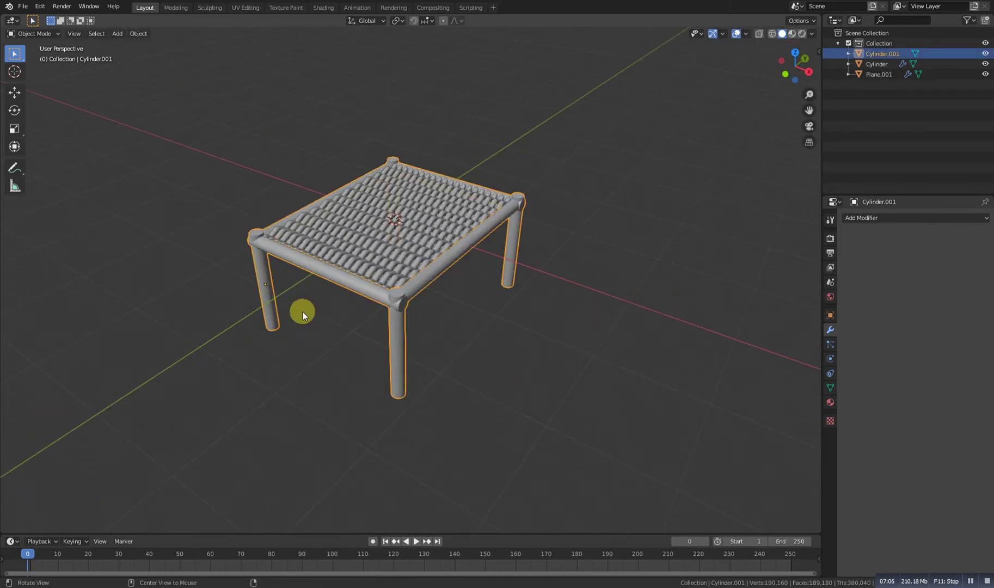
key(alt+a)
- In Edit Mode on the frame, select the top rings of all four legs in wireframe and extrude them slightly upward
middle_drag(297, 311, 433, 317)
click(433, 317)
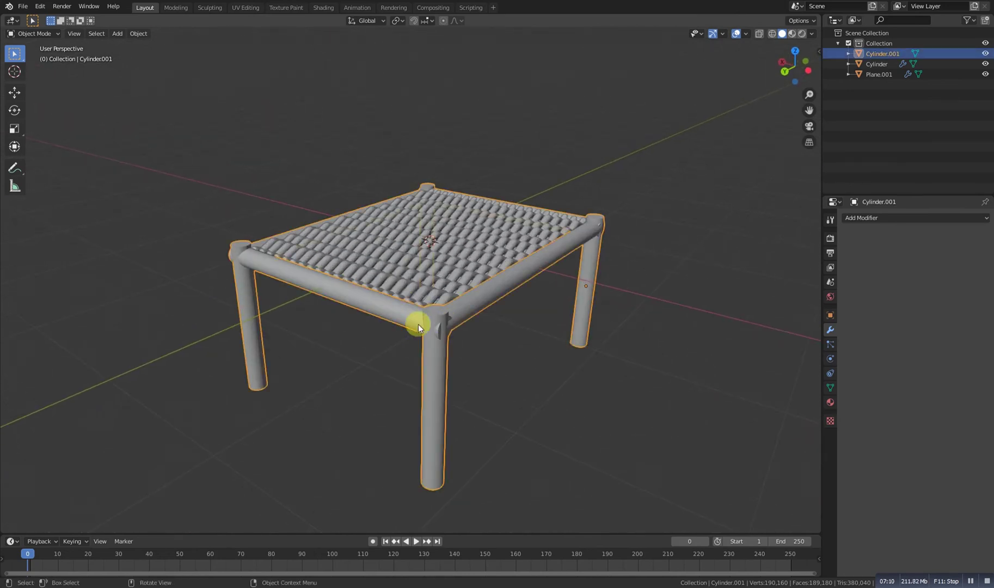
key(Tab)
alt+click(429, 314)
key(KP_1)
key(z)
click(206, 237)
shift+middle_drag(416, 245, 444, 304)
drag(259, 230, 581, 277)
middle_drag(304, 279, 365, 290)
key(z)
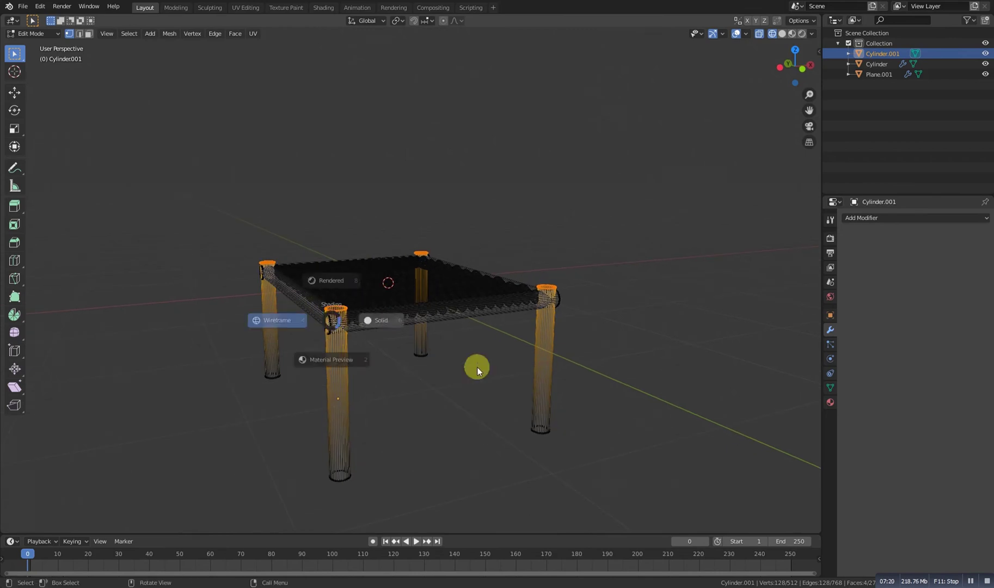
click(475, 366)
key(e)
click(369, 302)
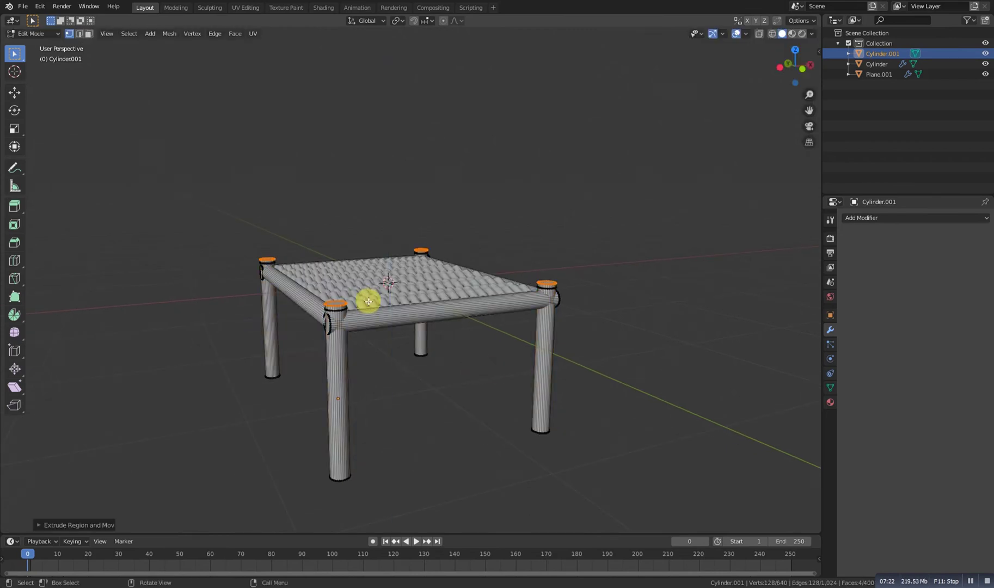
- Set the pivot point to Individual Origins and scale the four extruded leg tops slightly inward
click(398, 21)
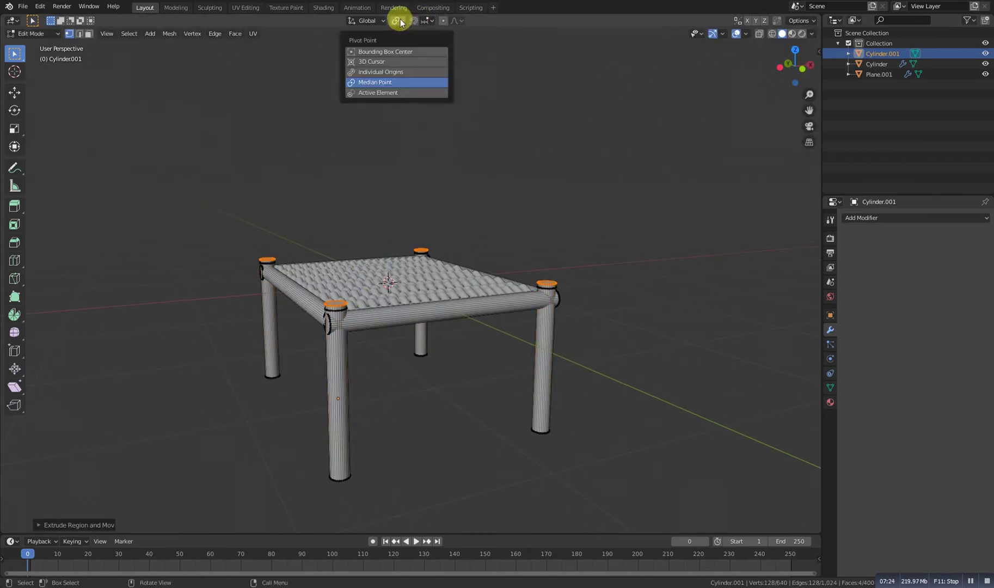
click(388, 72)
key(s)
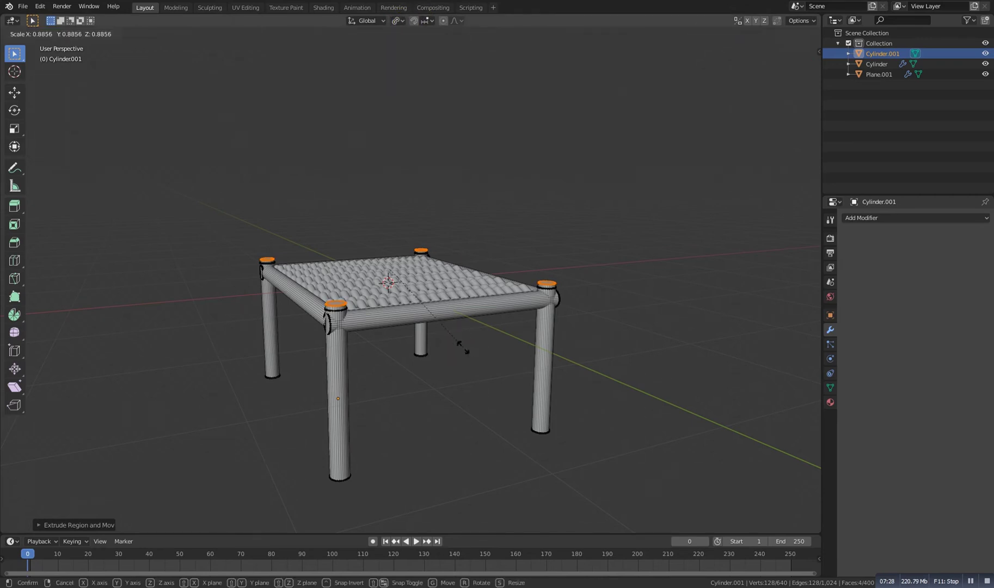
click(415, 345)
scroll(373, 365, up, 3)
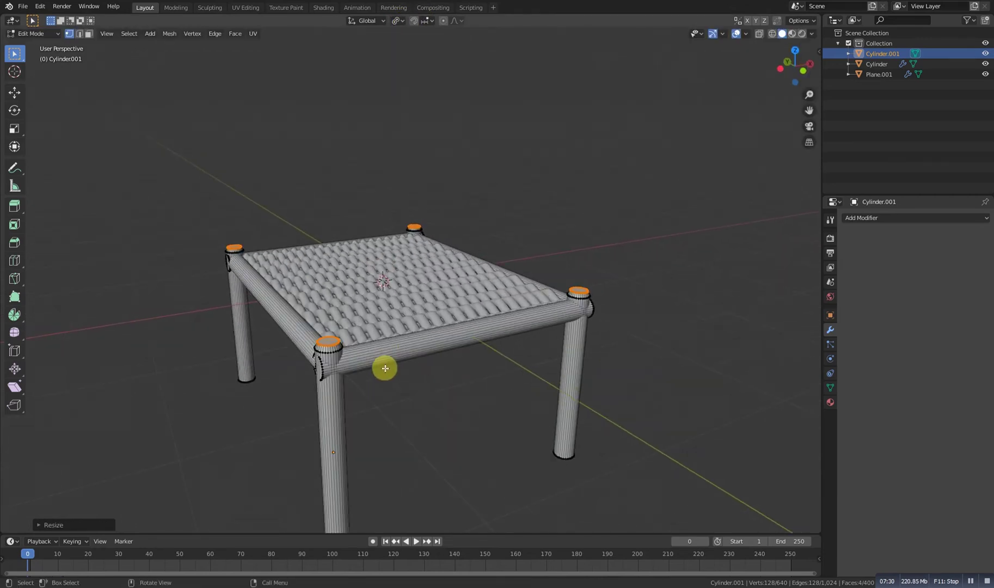
- Extrude the four leg tops about 0.02 m, scale them inward into rounded knobs and return to Object Mode
key(e)
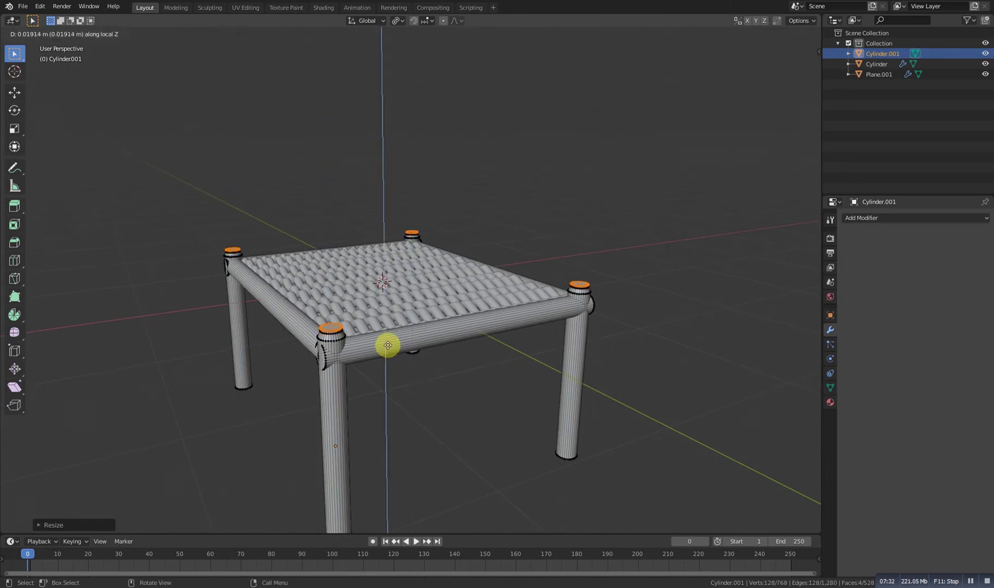
click(387, 344)
key(s)
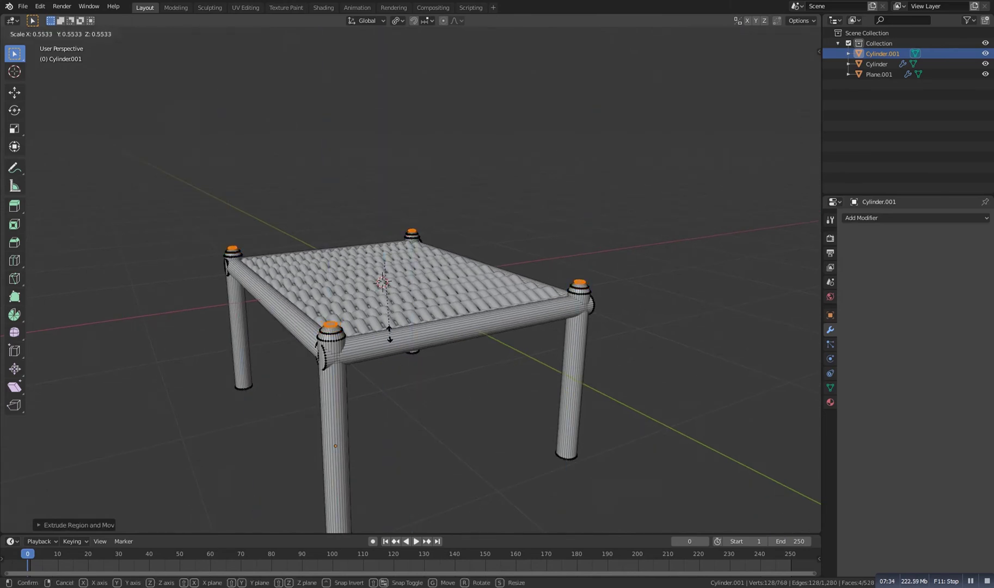
click(390, 319)
key(Tab)
- Select the frame's positive Y half in wireframe from the right view and move it about 0.74 m along Y to lengthen the frame
scroll(362, 311, down, 4)
click(361, 326)
middle_drag(361, 326, 429, 293)
key(KP_3)
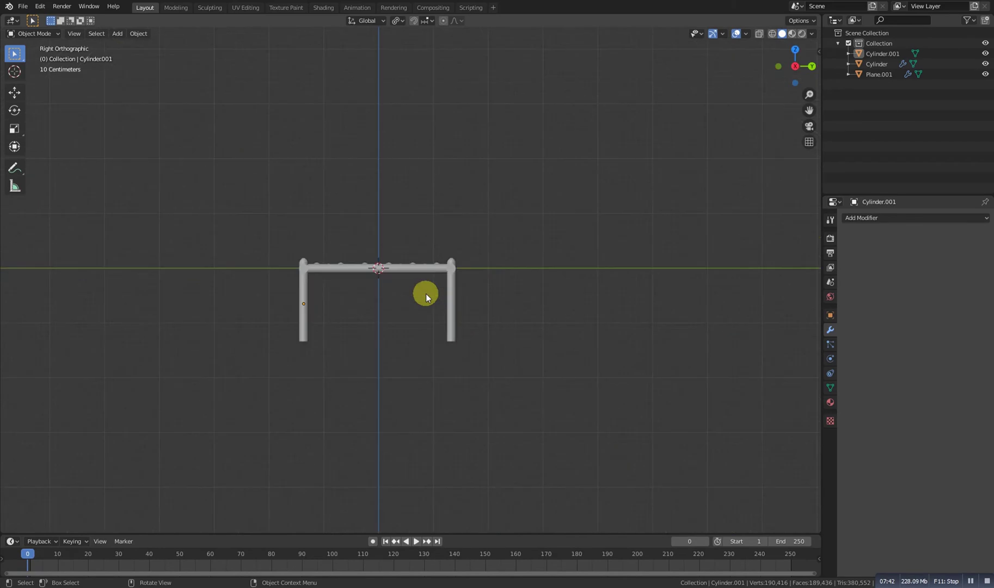
click(411, 266)
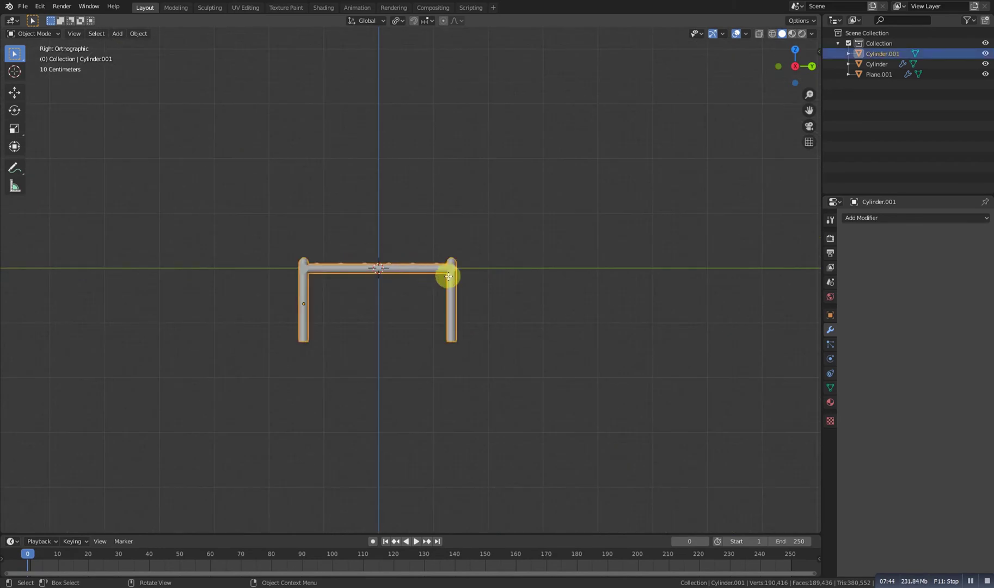
key(Tab)
shift+middle_drag(415, 260, 358, 221)
drag(378, 138, 489, 417)
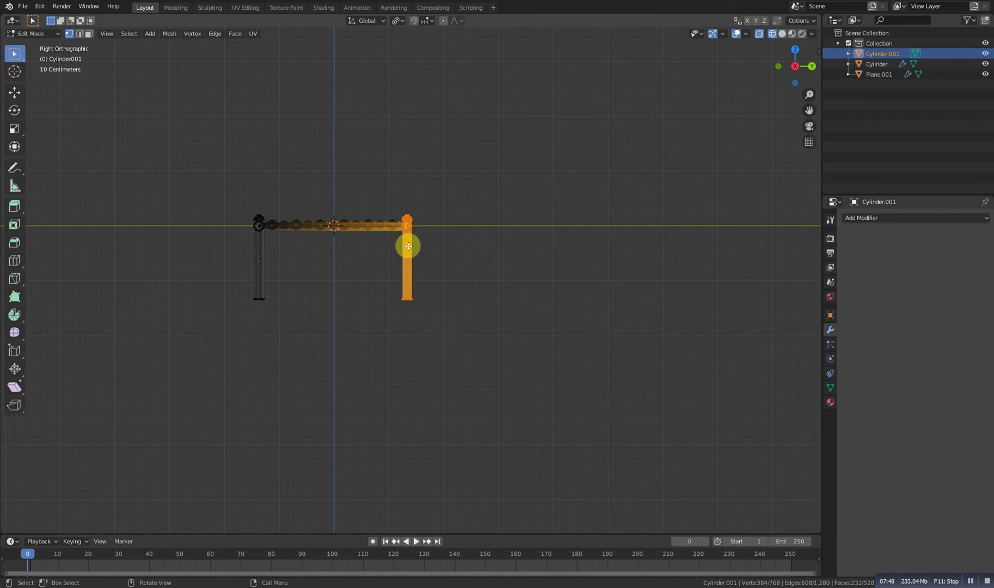
key(g)
key(y)
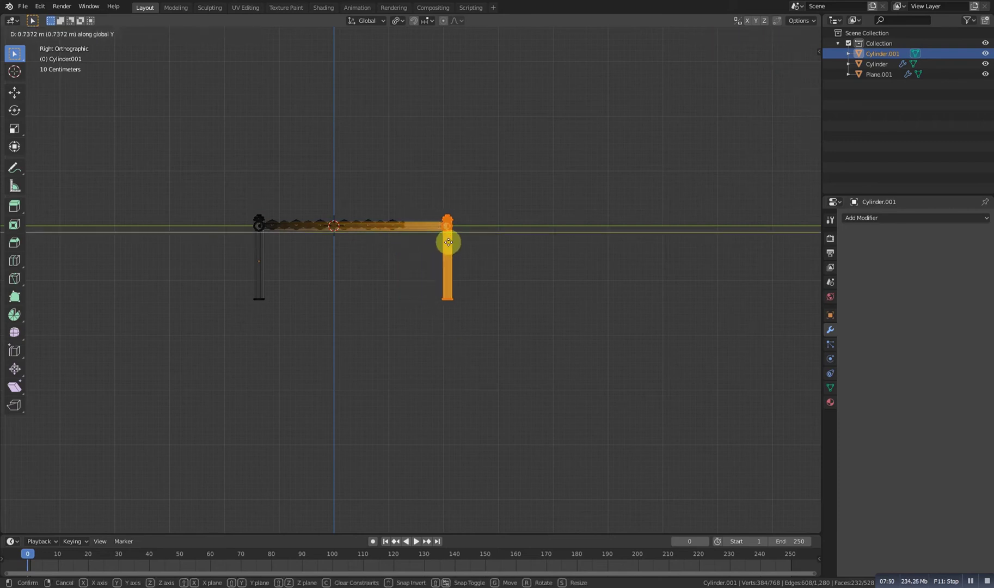
click(450, 242)
- Adjust the frame's positive Y end along the Y axis, leave Edit Mode and deselect the frame
middle_drag(450, 241, 489, 189)
key(g)
key(y)
click(441, 282)
key(Tab)
key(alt+a)
scroll(361, 295, up, 4)
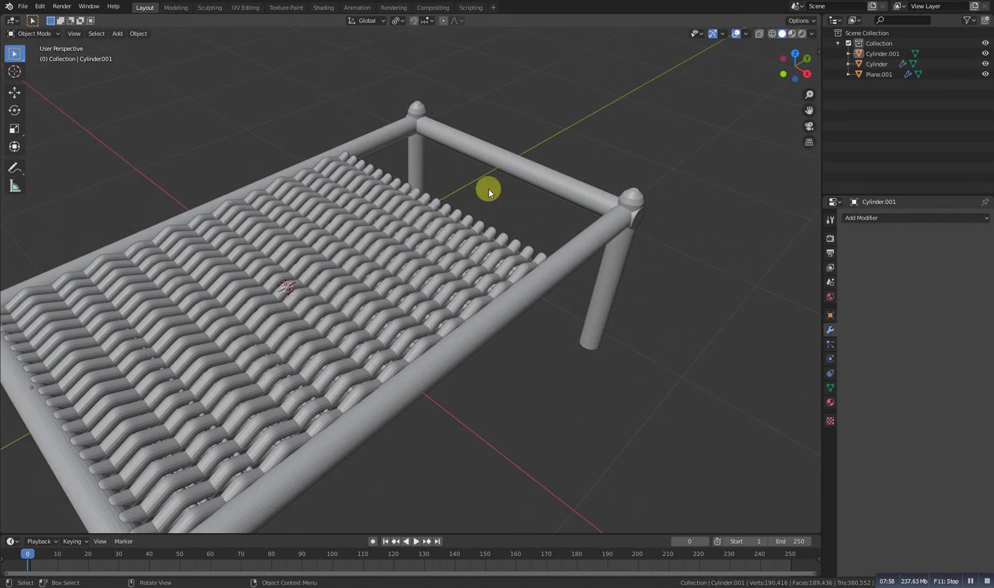
- Apply Shade Smooth to the woven strands and to the crosswise cylinder strands of the wicker top
click(296, 299)
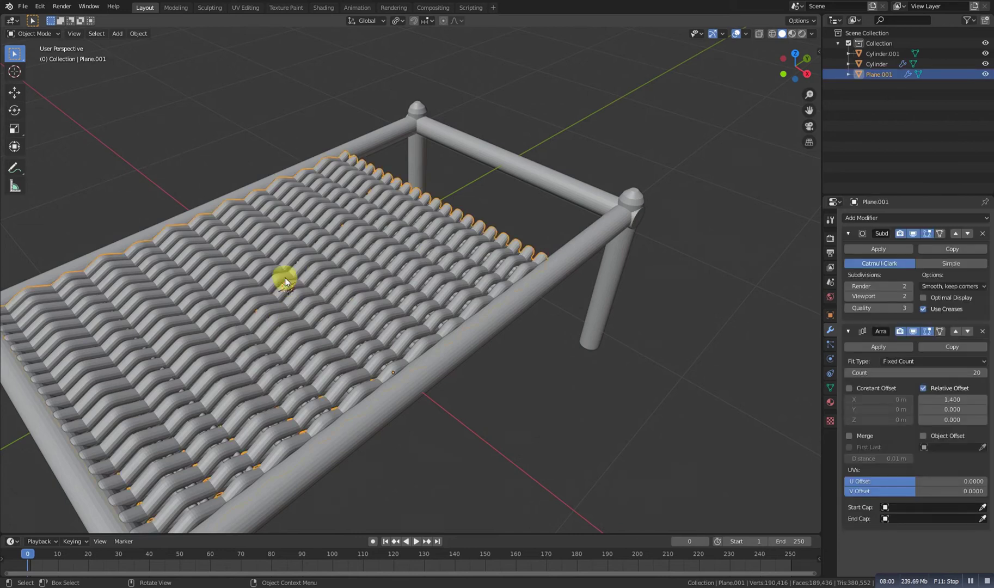
right_click(285, 277)
click(285, 268)
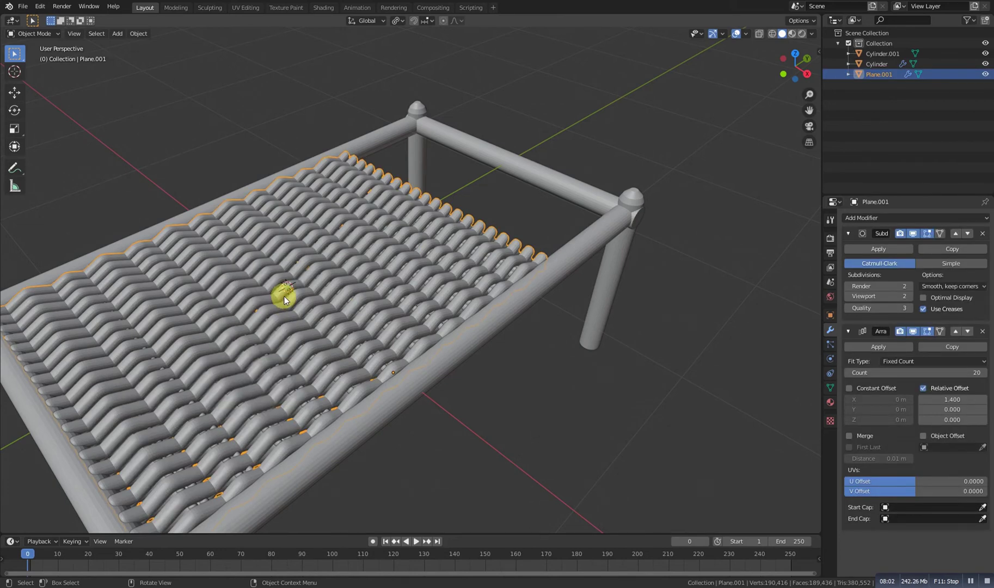
click(293, 338)
right_click(284, 316)
click(285, 318)
scroll(337, 345, down, 5)
middle_drag(337, 345, 425, 291)
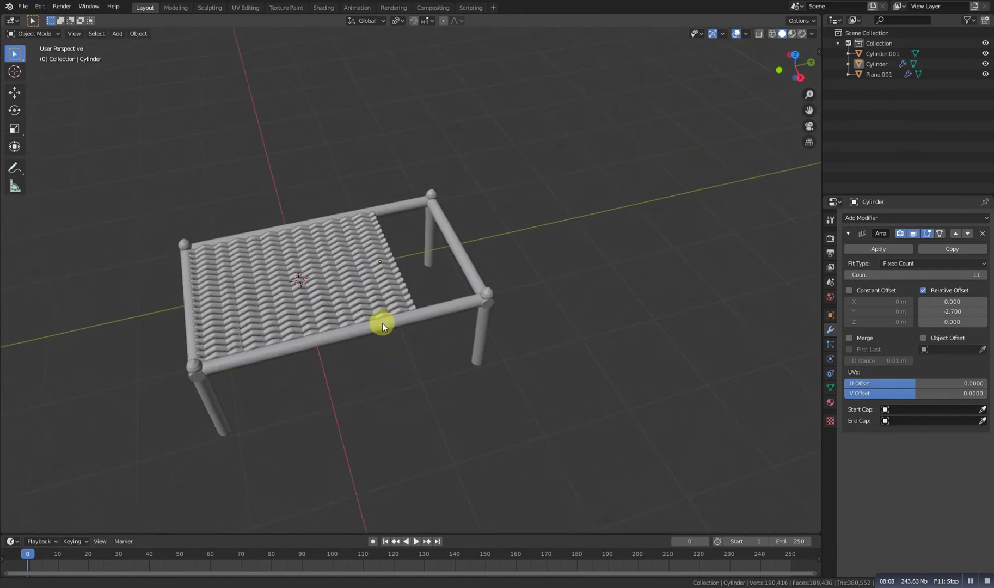
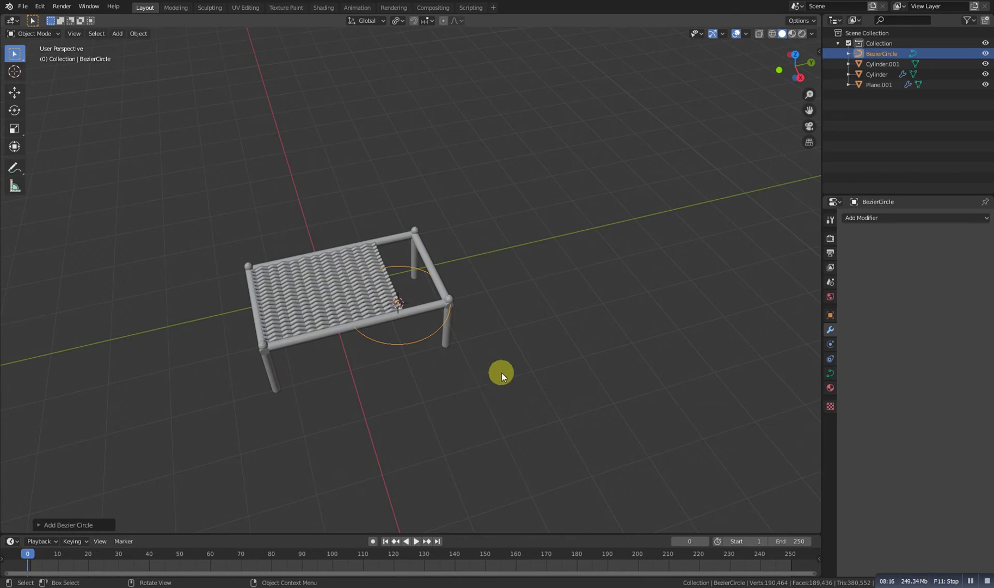
- Rotate the new Bezier circle 90° about X and 90° about Z
key(r)
key(x)
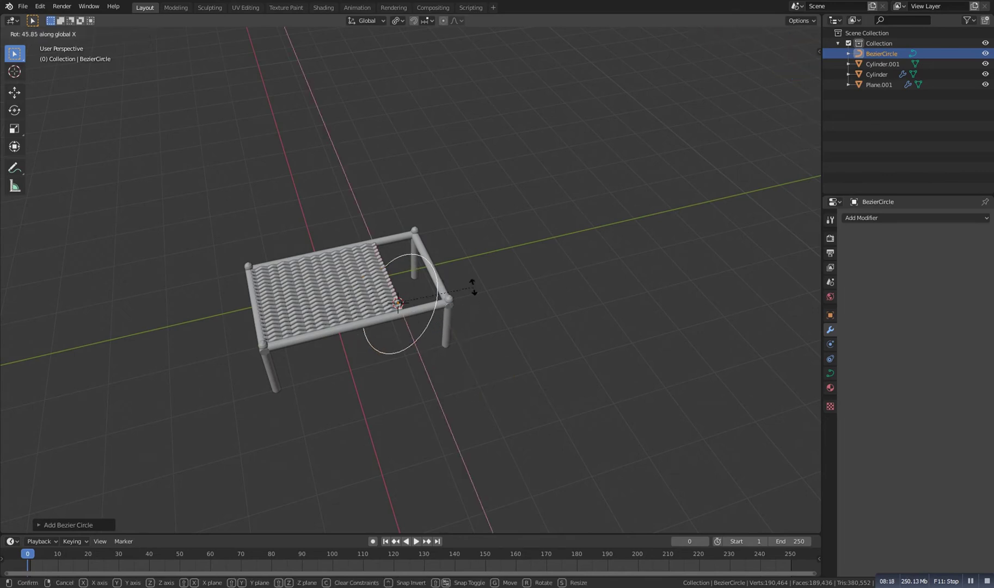
text(90)
click(473, 286)
text(rz90)
click(473, 286)
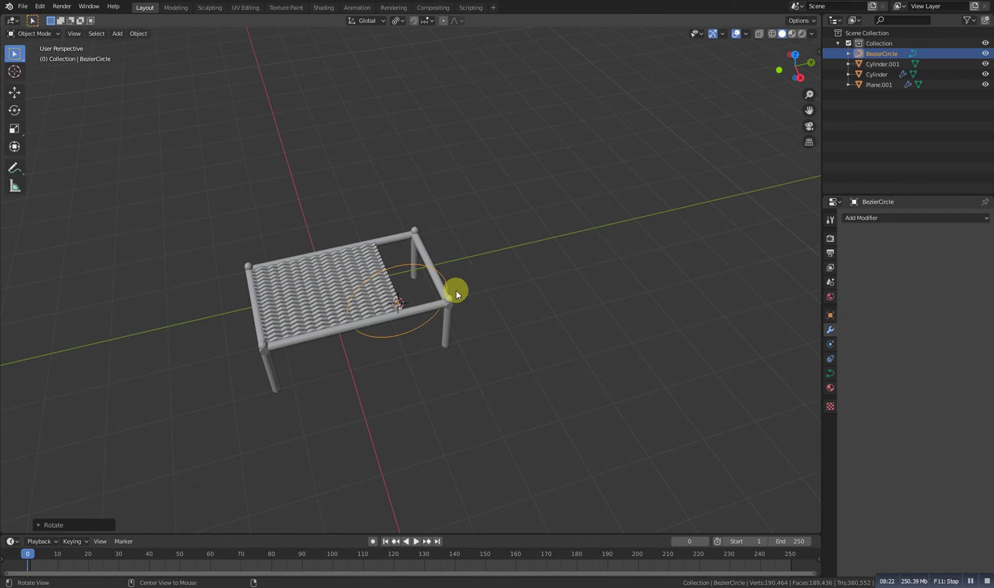
- From the right view, scale and position the Bezier circle so it spans from the weave's edge to the frame's end rail
key(KP_3)
scroll(439, 290, up, 6)
shift+middle_drag(336, 322, 338, 377)
key(g)
click(441, 383)
key(s)
click(444, 312)
scroll(444, 312, up, 3)
key(g)
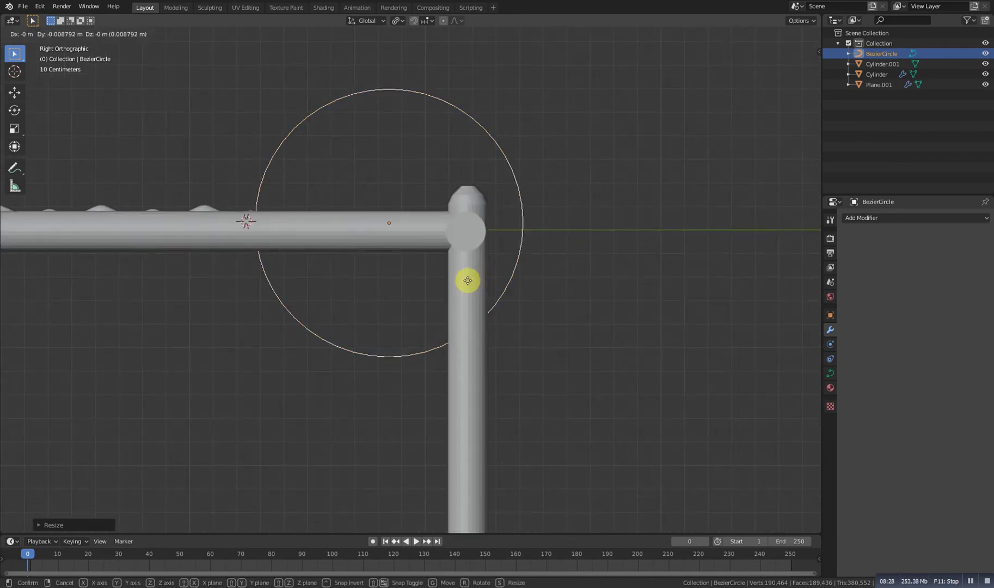
click(457, 287)
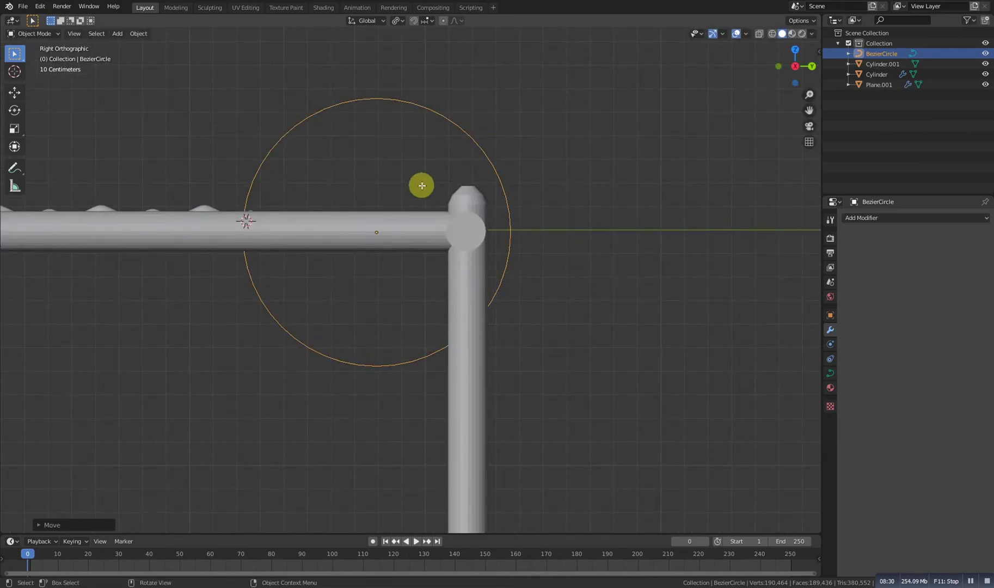
- Flatten the circle into a narrow loop by moving its top and bottom control points along Z toward the rail
key(Tab)
key(g)
key(z)
click(361, 198)
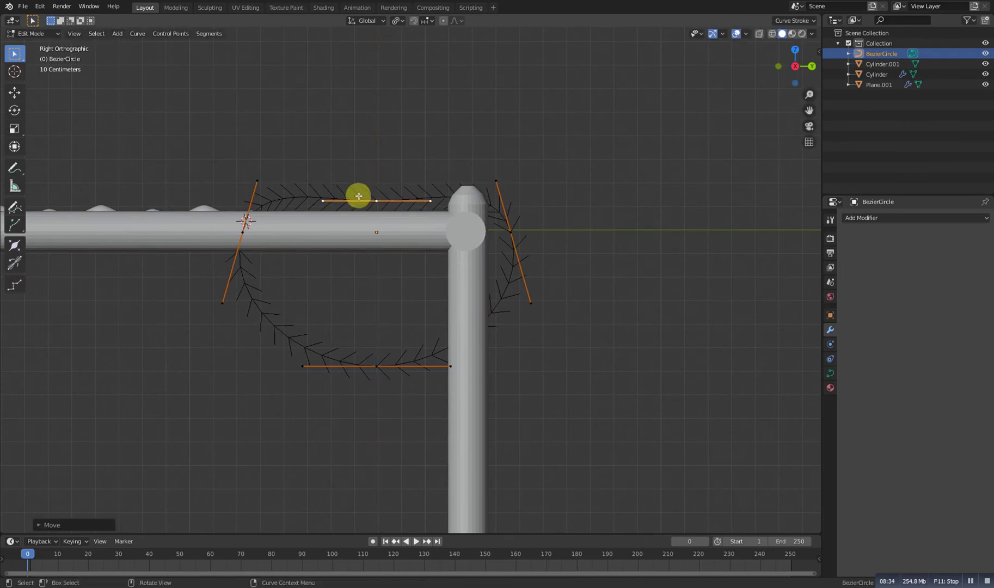
click(375, 360)
key(g)
key(z)
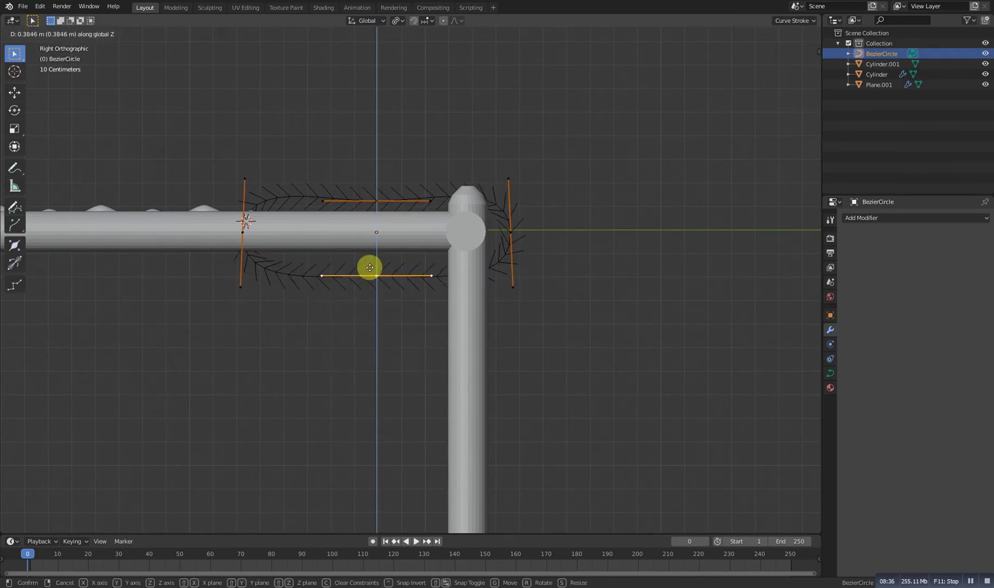
click(369, 257)
- Set the handle type of all the loop's control points to Aligned
middle_drag(335, 260, 317, 295)
scroll(317, 313, down, 5)
key(g)
right_click(328, 311)
middle_drag(322, 282, 346, 304)
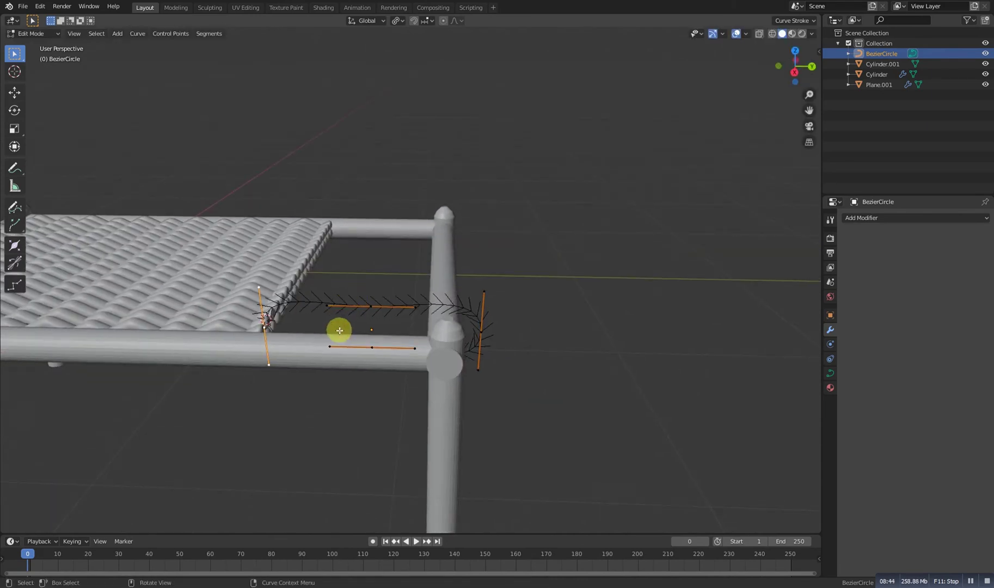
key(a)
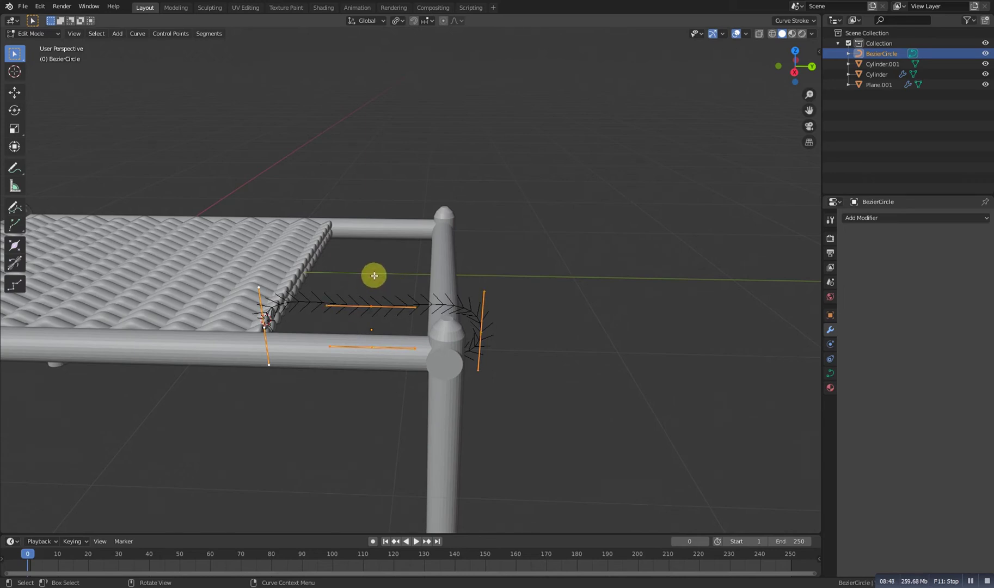
key(v)
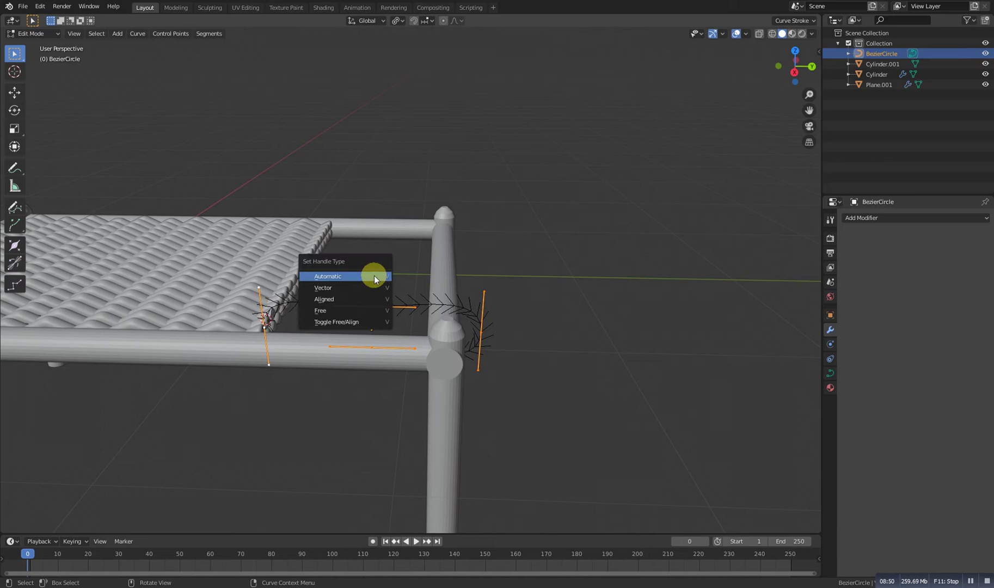
click(341, 299)
- Shrink the handles of the loop's control point beside the weave and shift its top middle point along Y
middle_drag(357, 313, 313, 317)
click(311, 316)
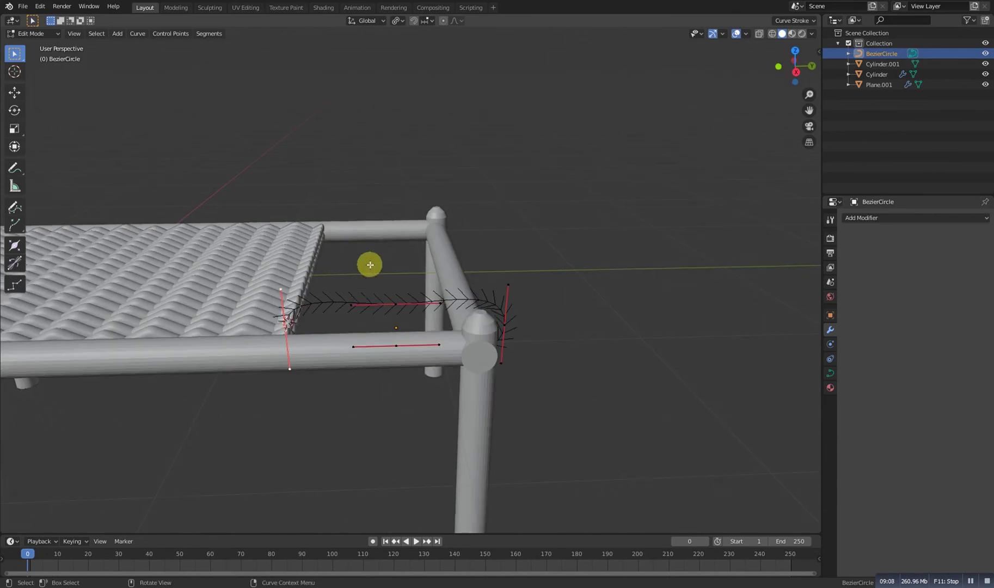
key(s)
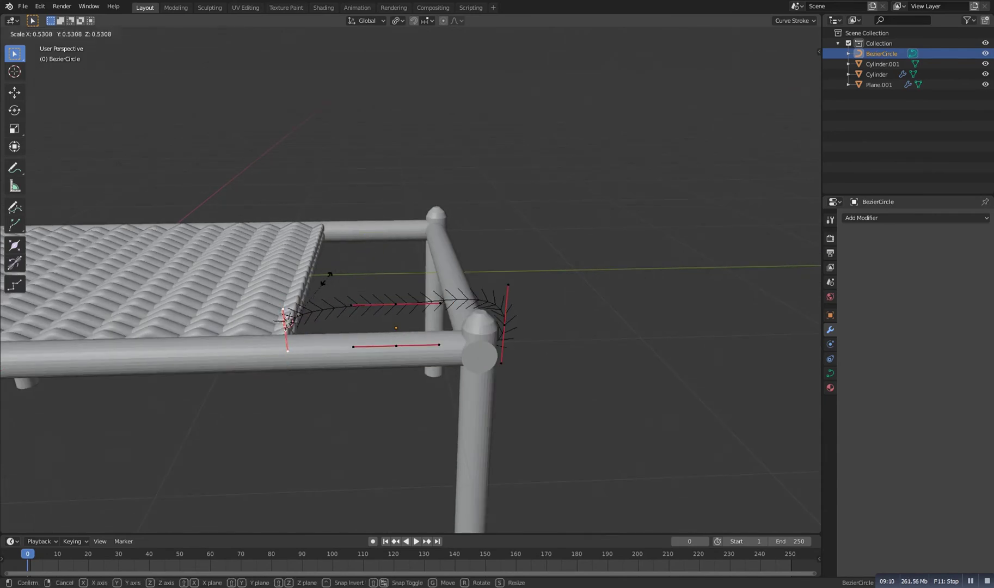
click(344, 288)
middle_drag(344, 288, 413, 277)
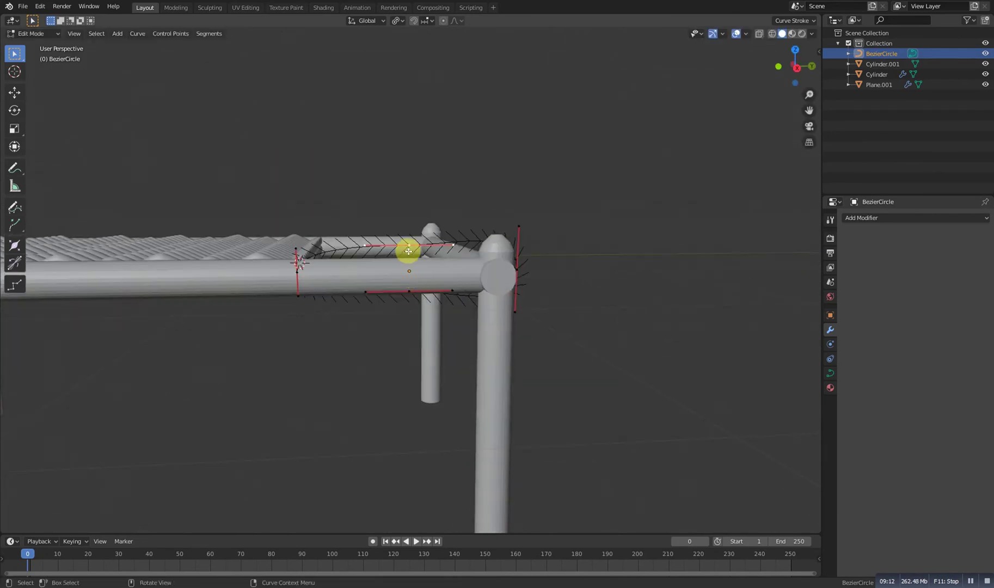
key(g)
key(y)
click(409, 255)
- Move the loop's control point beyond the end rail inward along Y, shrink its handles and return to Object Mode
middle_drag(437, 272, 411, 297)
click(413, 300)
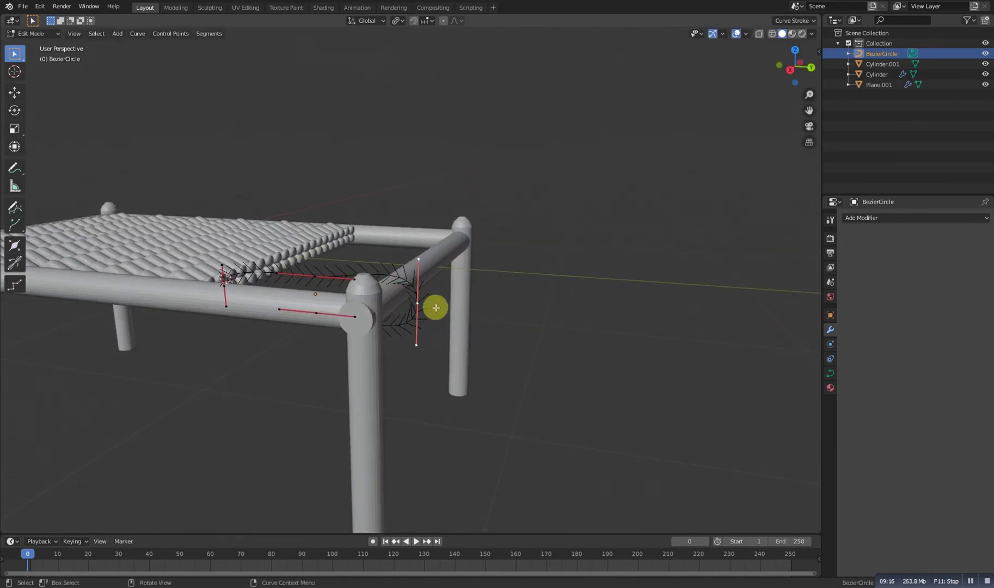
scroll(464, 308, up, 3)
key(g)
key(y)
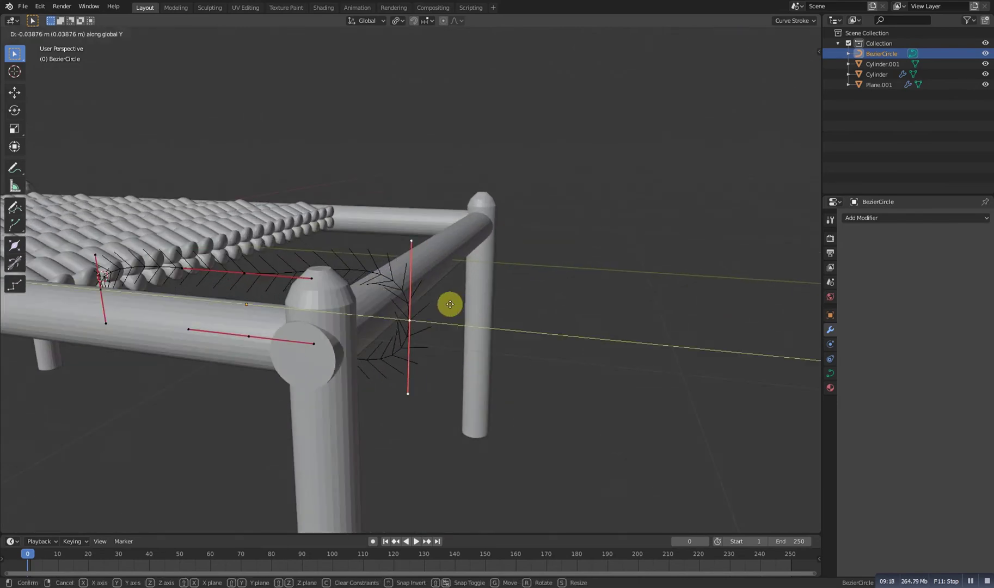
click(434, 298)
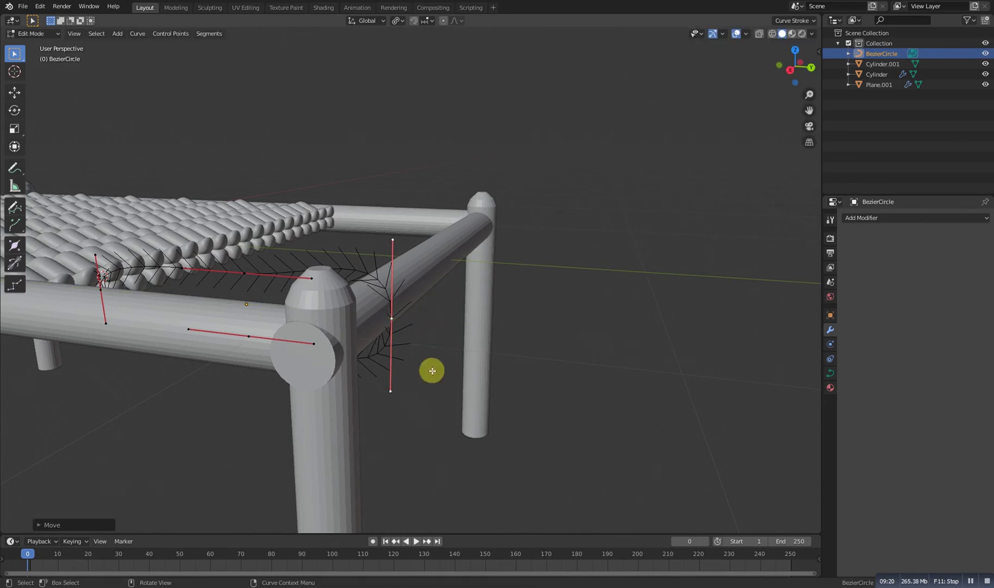
key(s)
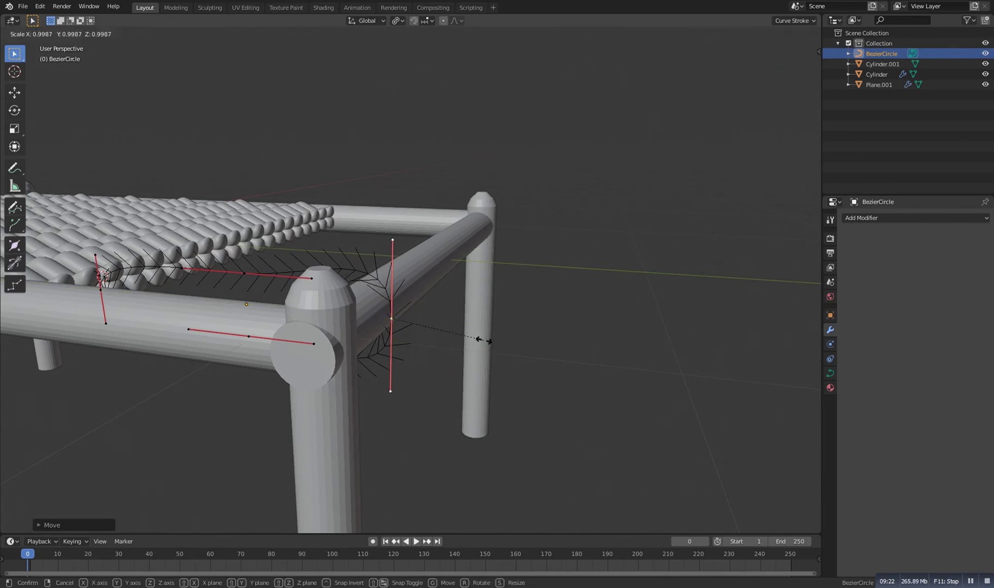
click(446, 328)
middle_drag(446, 328, 386, 206)
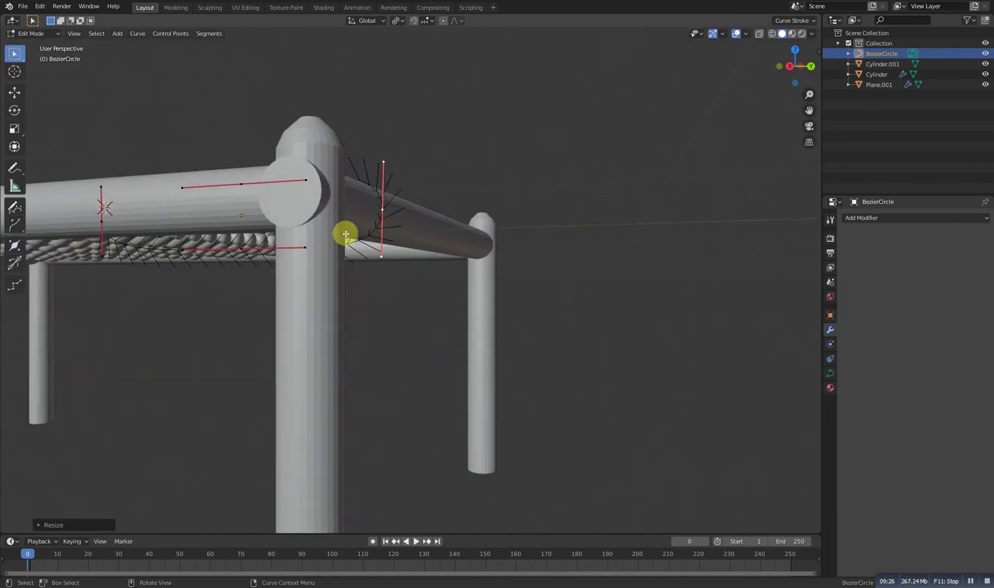
scroll(395, 245, up, 3)
scroll(395, 245, down, 3)
middle_drag(402, 243, 410, 277)
key(Tab)
- Add a second Bezier circle outside the frame and scale it down as a profile for the loop
scroll(470, 319, down, 3)
middle_drag(415, 339, 349, 341)
scroll(349, 341, up, 2)
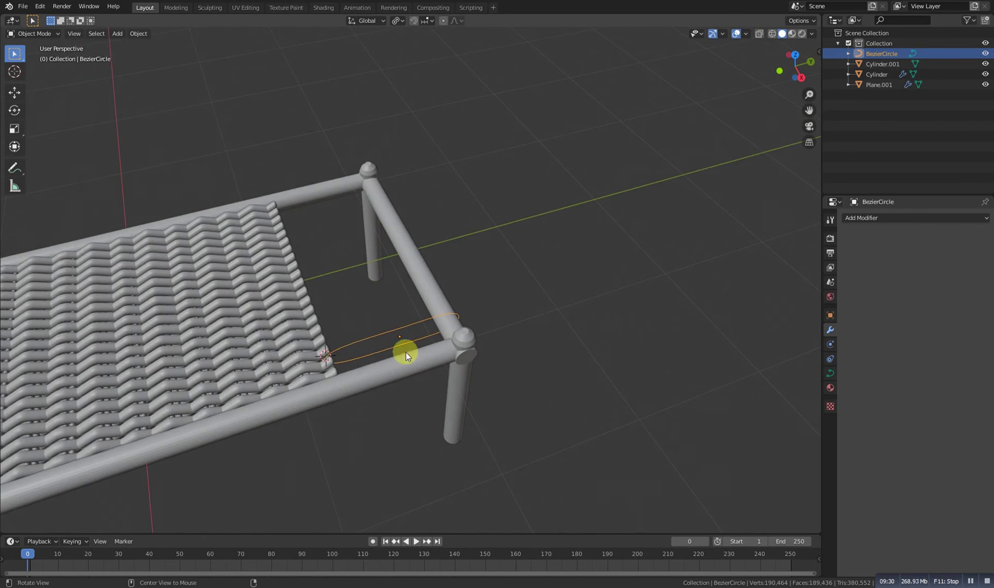
middle_drag(403, 291, 546, 197)
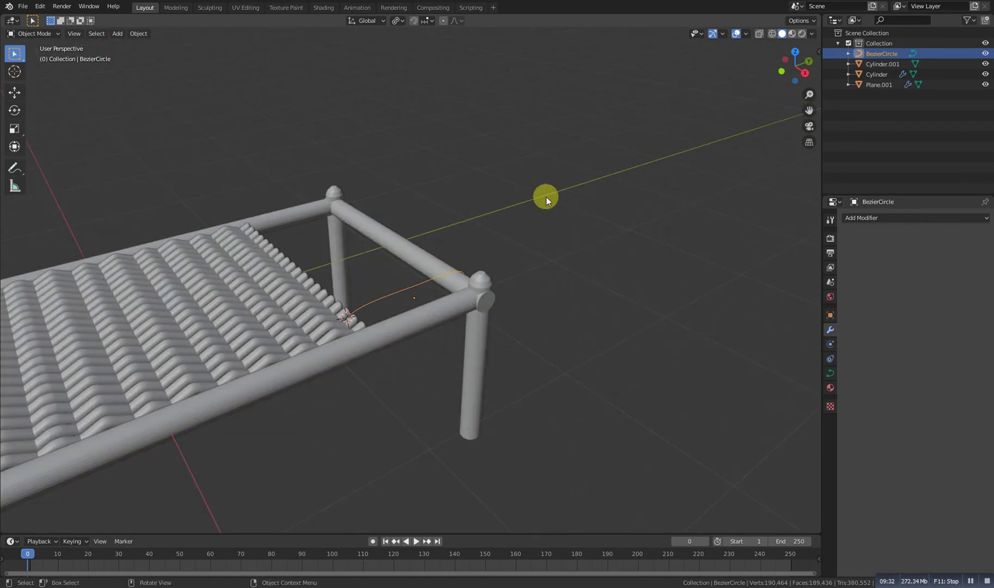
key(shift+a)
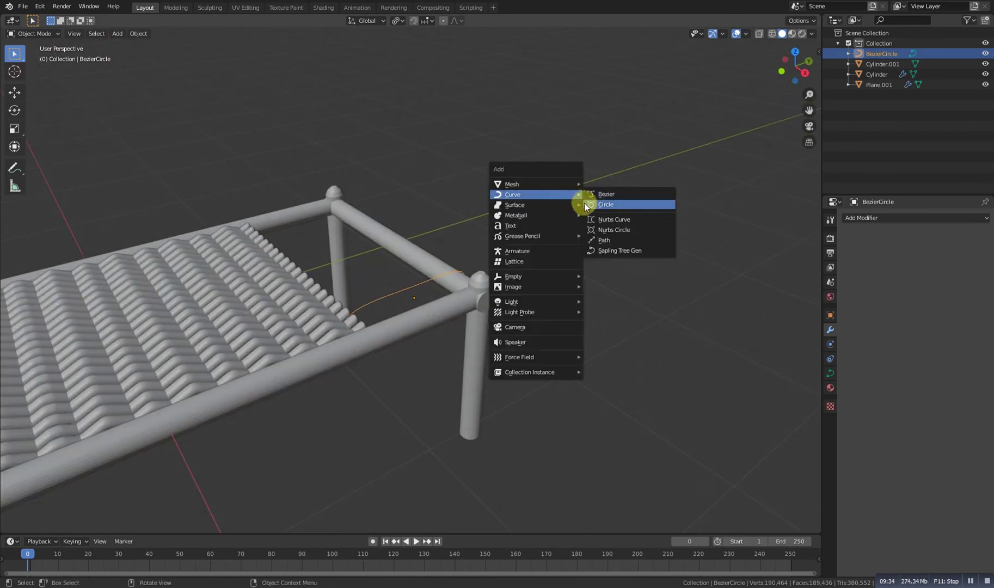
click(594, 203)
key(s)
click(566, 235)
- Set BezierCircle.001 as the bevel object of the loop curve
click(396, 295)
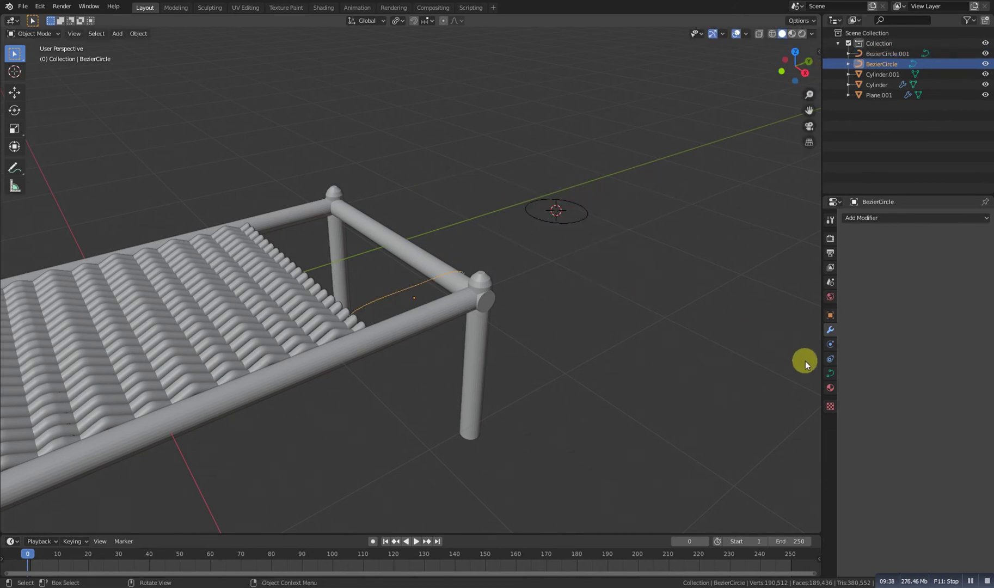
click(828, 373)
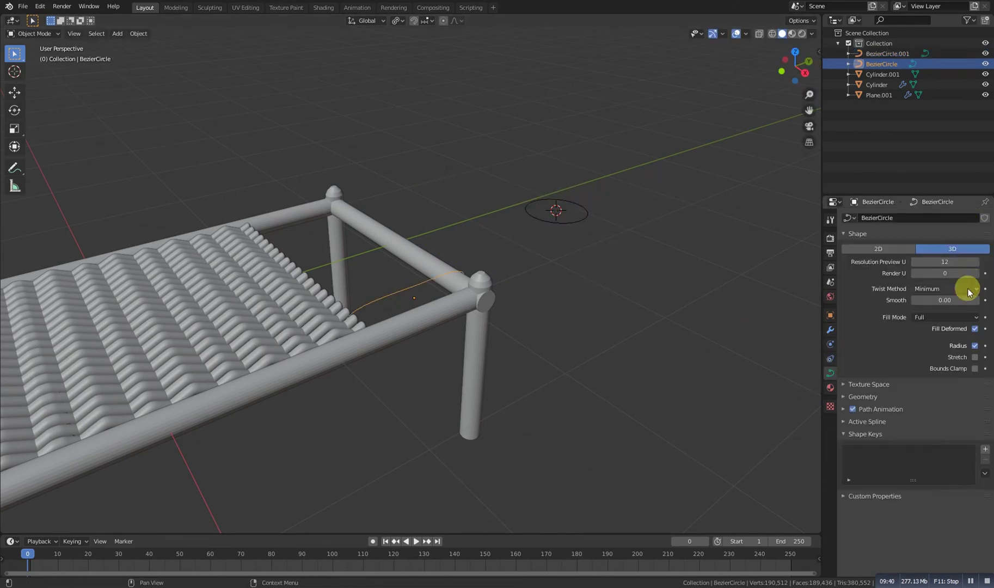
click(861, 396)
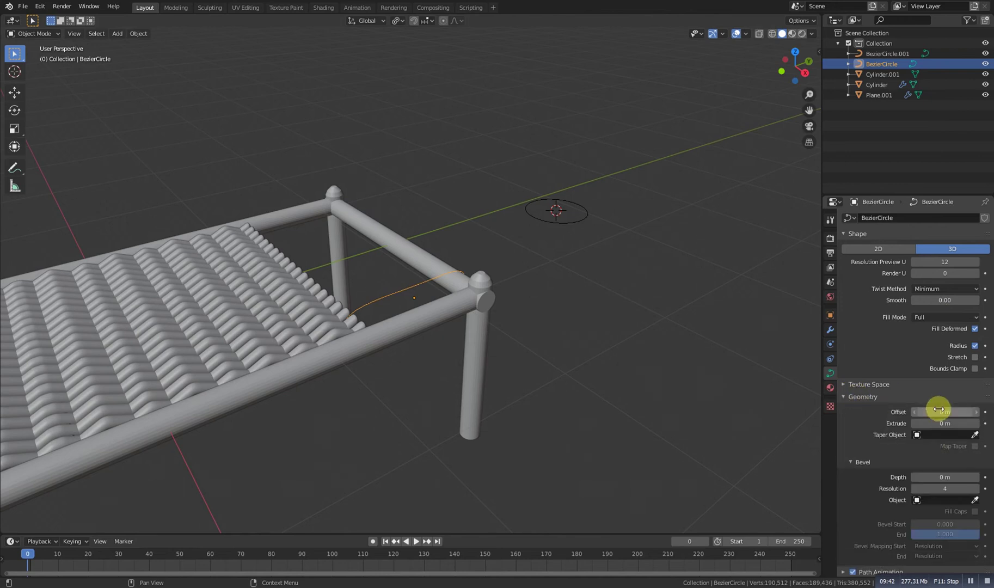
scroll(937, 406, down, 2)
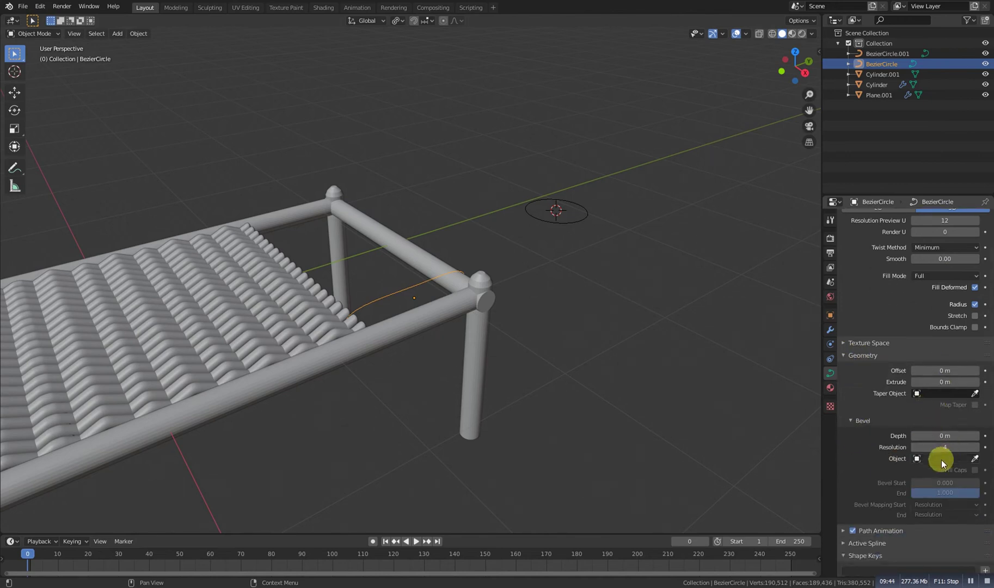
click(941, 460)
click(906, 477)
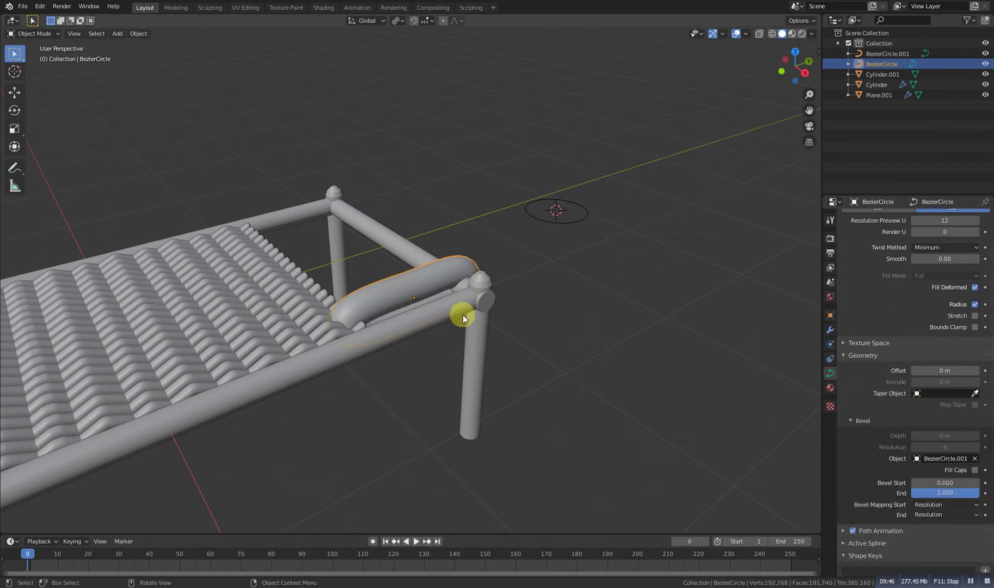
- Scale down the profile circle to make the loop a thin cord
click(535, 217)
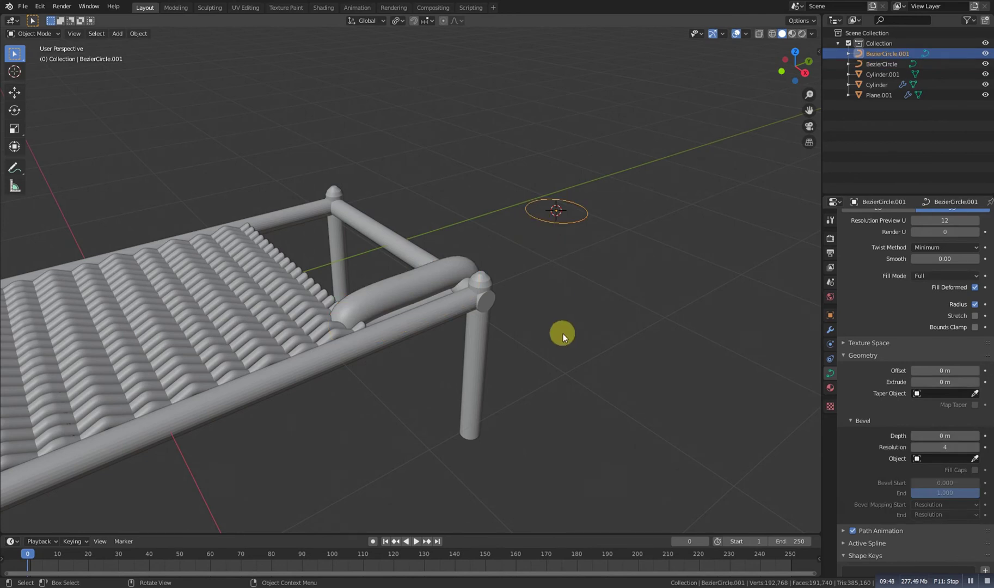
key(s)
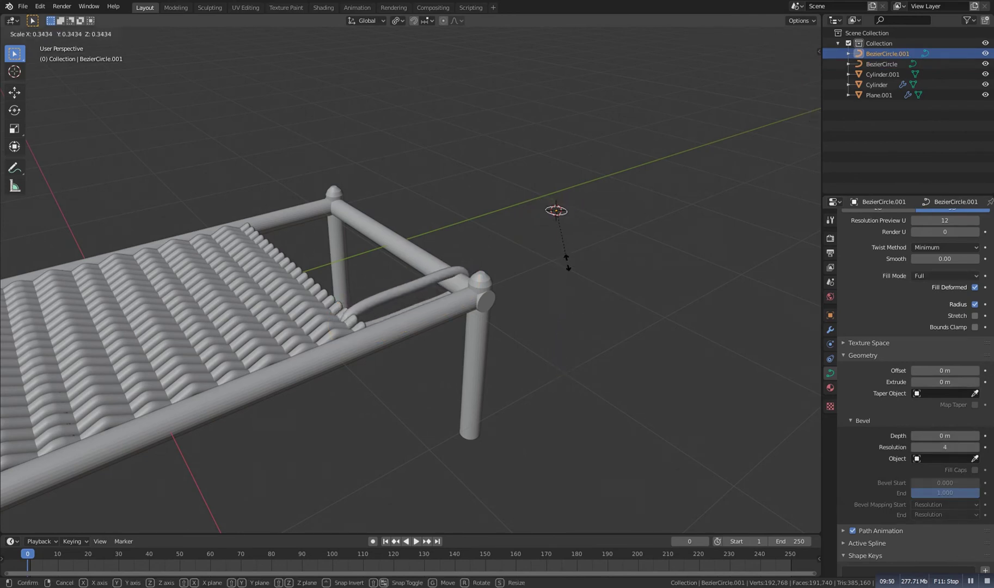
click(566, 232)
- Move the cord loop about 0.08 m along X toward the frame's side rail
click(414, 289)
middle_drag(414, 289, 487, 324)
click(470, 328)
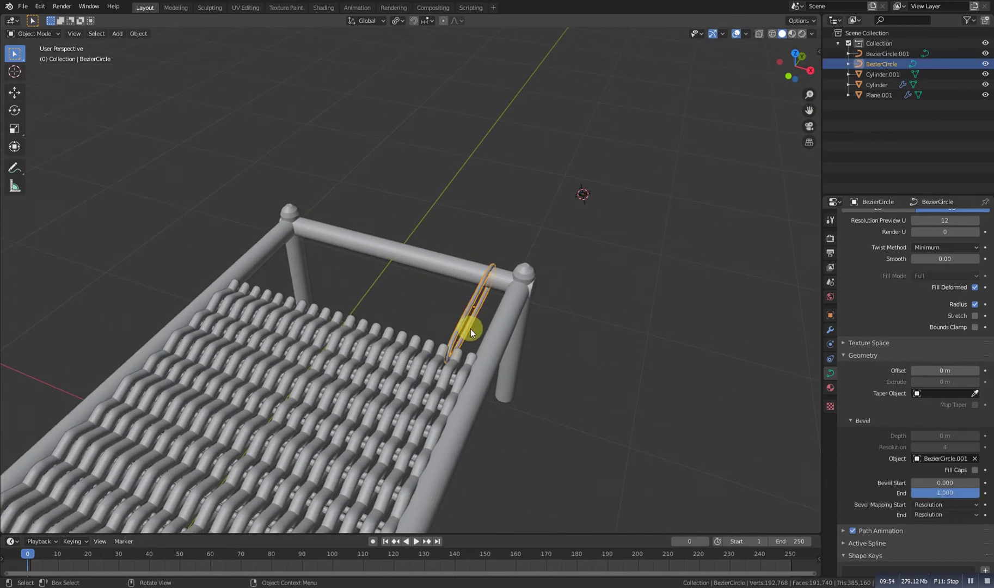
key(g)
key(y)
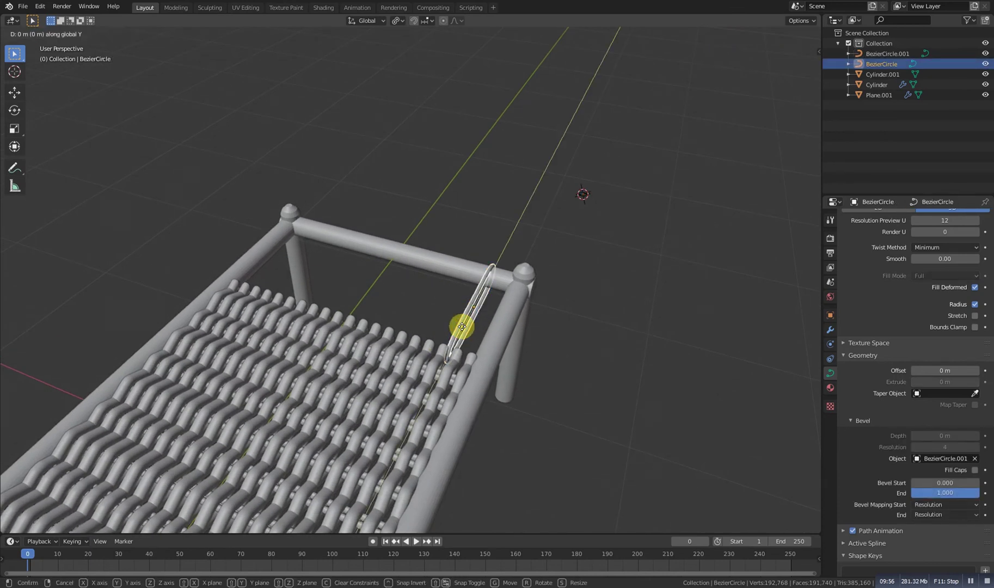
key(x)
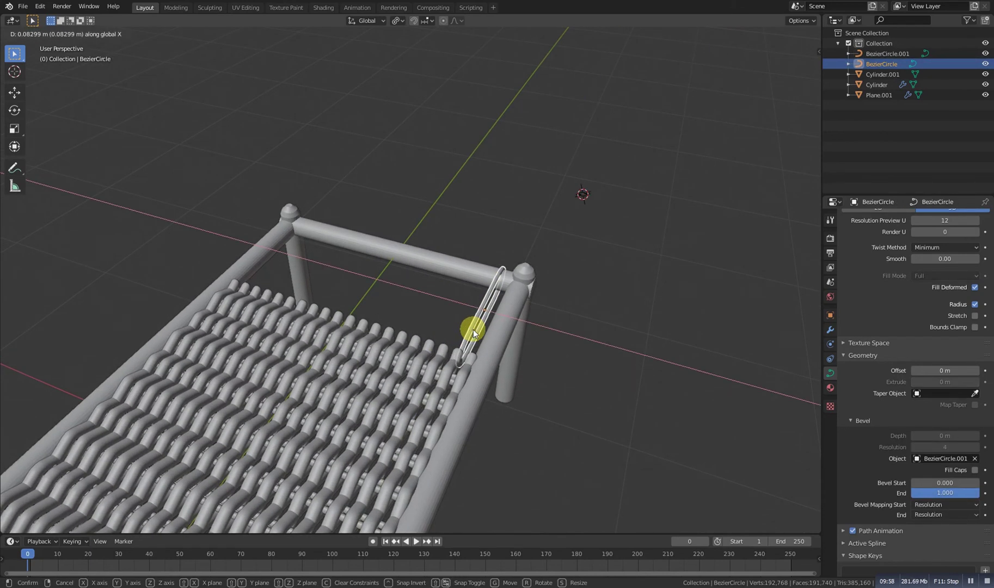
click(472, 329)
middle_drag(455, 304, 484, 311)
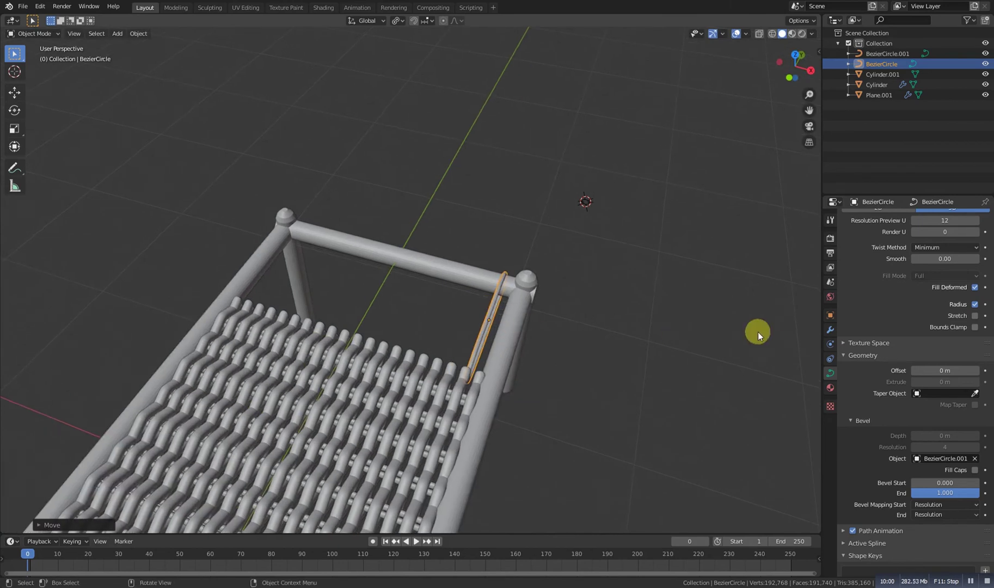
- Convert the cord loop curve to a mesh
right_click(486, 306)
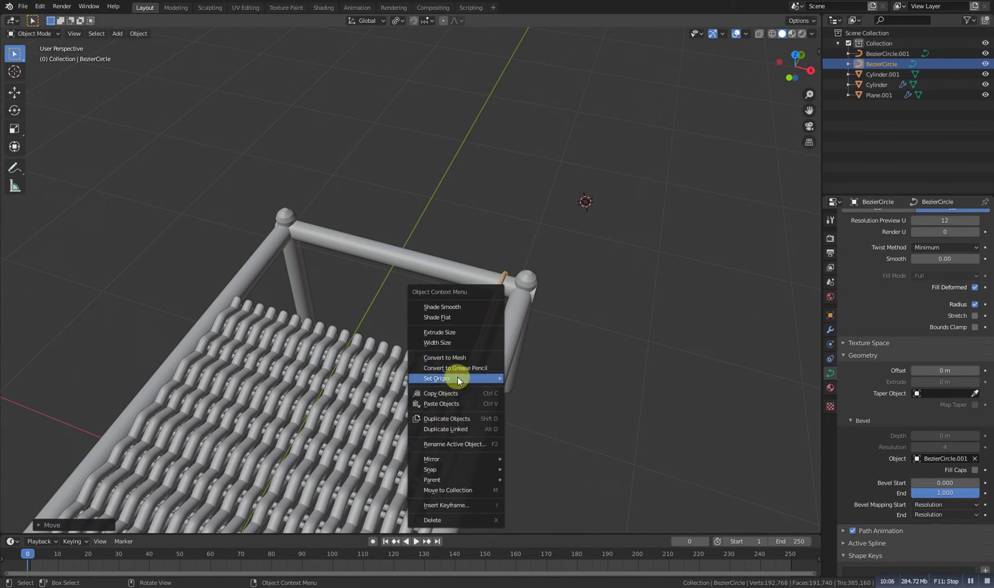
click(462, 358)
mouse_move(455, 350)
middle_down()
mouse_move(482, 336)
mouse_move(461, 336)
middle_up()
click(578, 216)
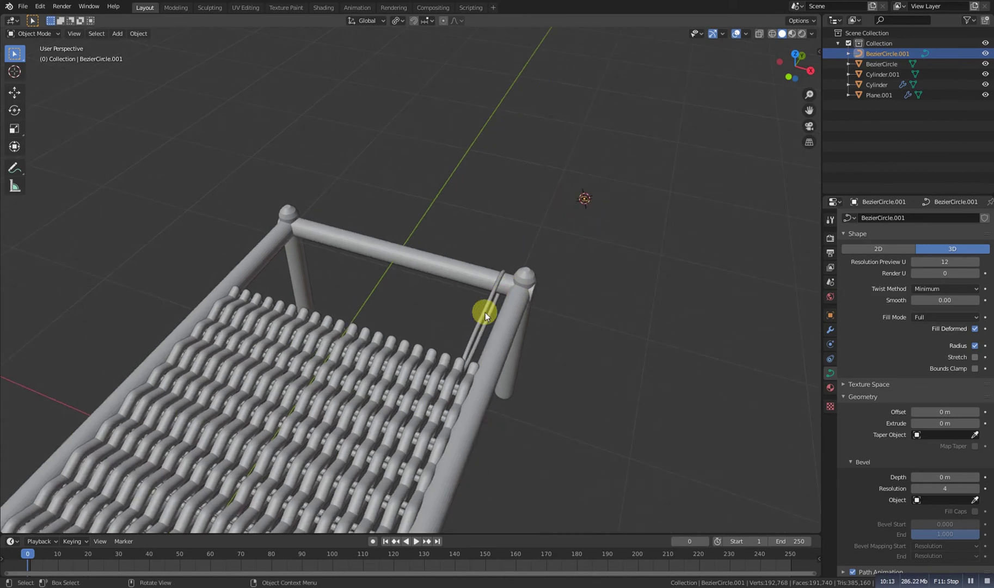
- Duplicate the loop's whole mesh in Edit Mode and offset the copy about 0.13 m along negative X
click(485, 312)
key(Tab)
key(a)
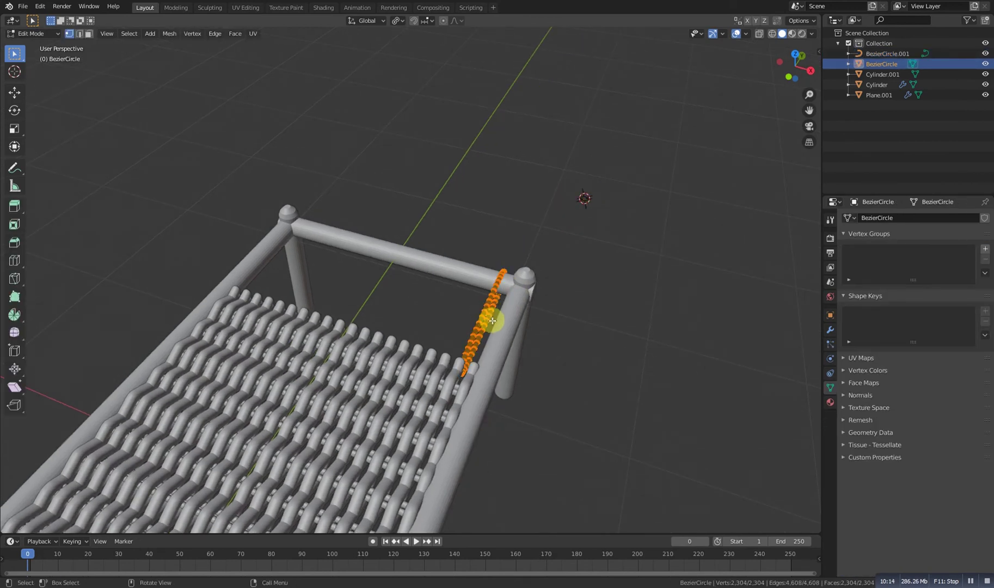
middle_drag(468, 329, 457, 251)
key(g)
key(y)
key(x)
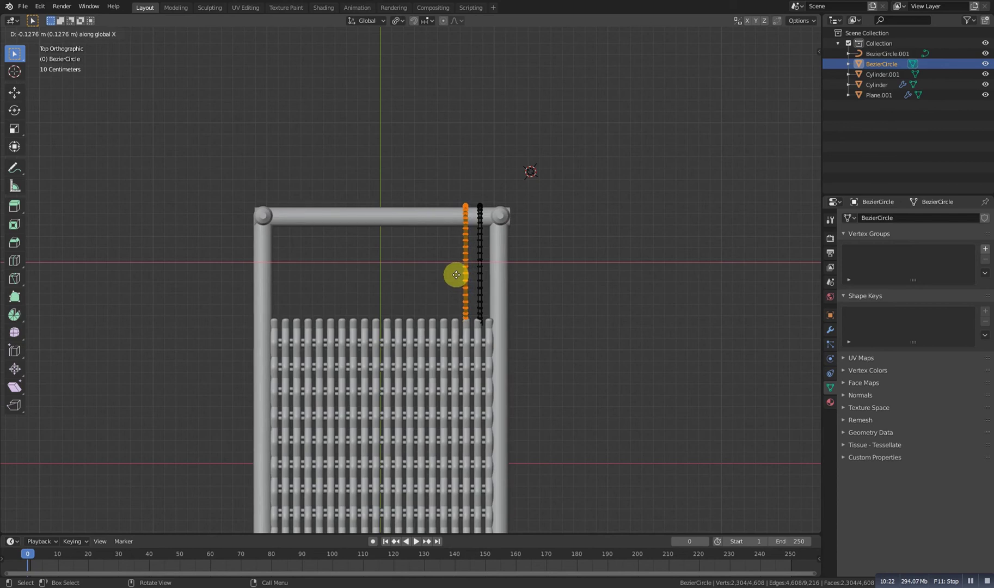
click(457, 275)
- Repeat the offset duplication until cord loops fill the end rail across the bed's width
key(shift+r)
key(shift+r)
key(shift+r)
key(shift+r)
key(shift+r)
key(shift+r)
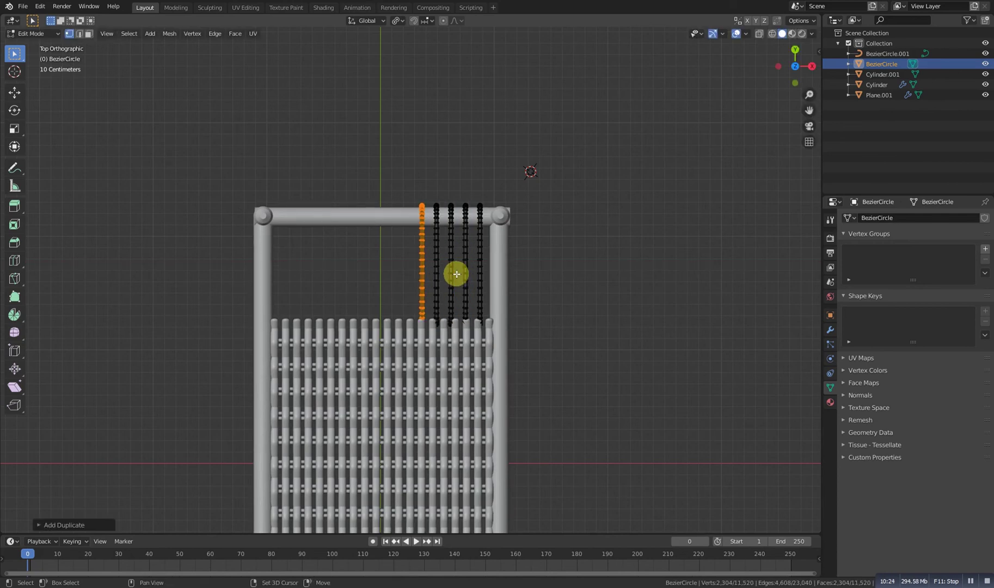
key(shift+r)
key(shift+r)
key(shift+r)
key(shift+r)
key(shift+r)
key(shift+r)
key(shift+r)
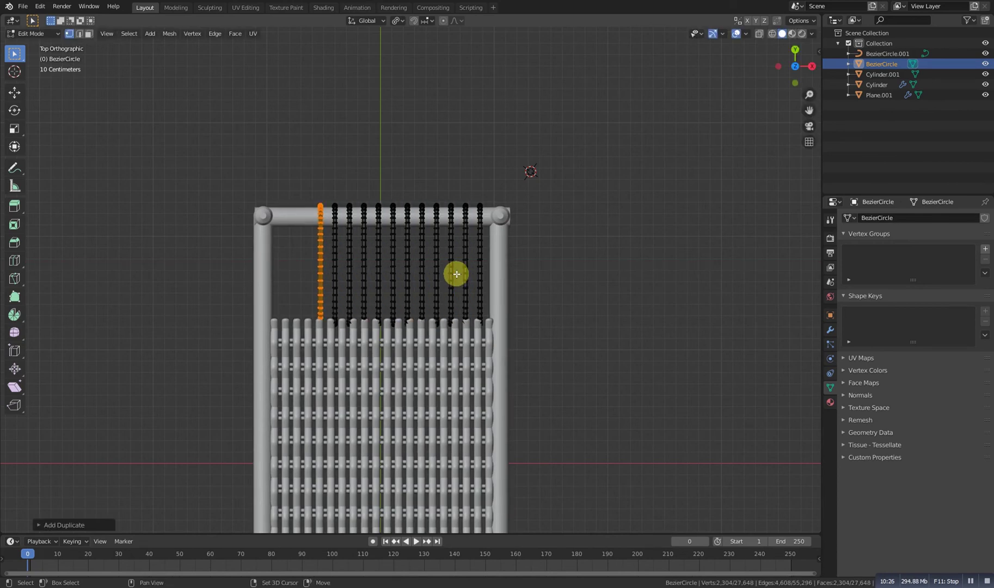
middle_drag(448, 302, 506, 251)
key(Tab)
- Add a mesh circle at the 3D cursor on the long side rail and scale it down
middle_drag(419, 303, 394, 291)
click(450, 326)
scroll(408, 315, up, 3)
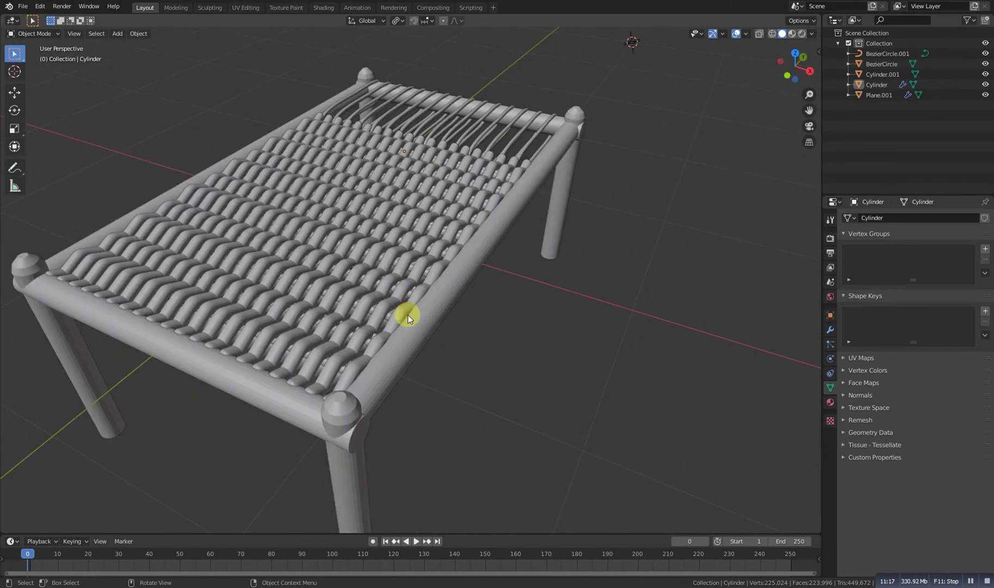
key(shift+a)
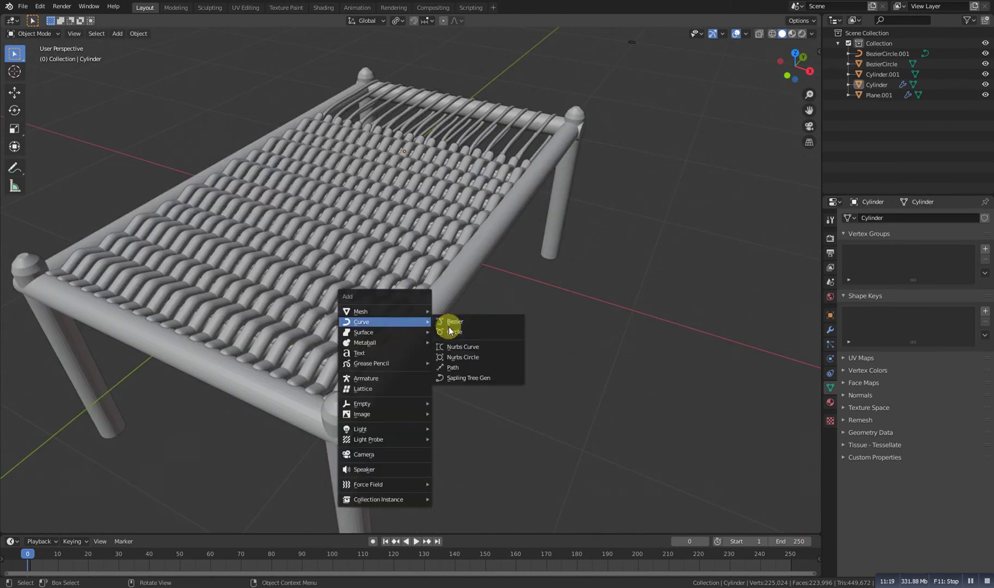
mouse_move(416, 317)
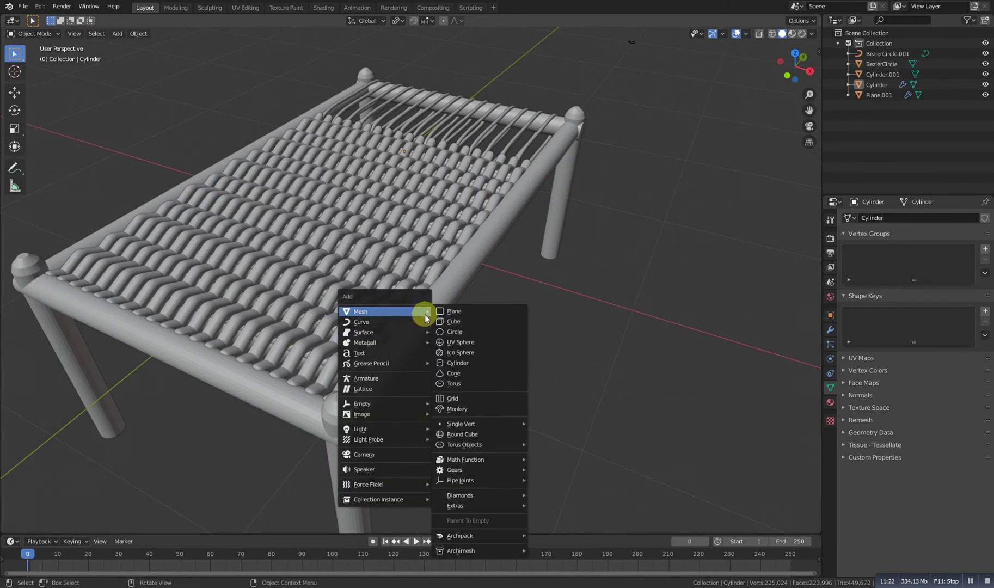
click(457, 331)
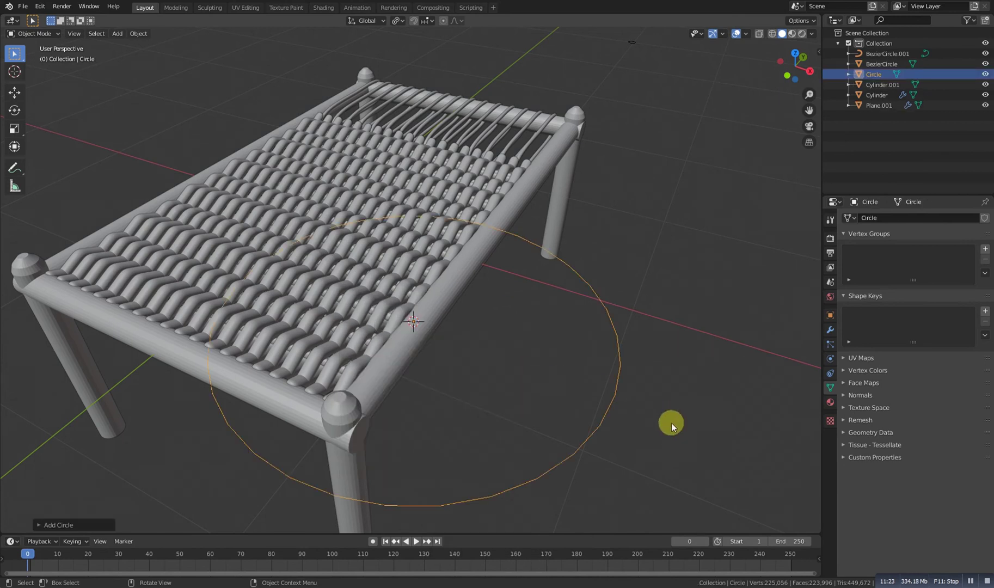
key(s)
click(481, 350)
- Rotate the circle 90° about X to stand upright and shrink it close to the side rail's thickness
key(r)
key(x)
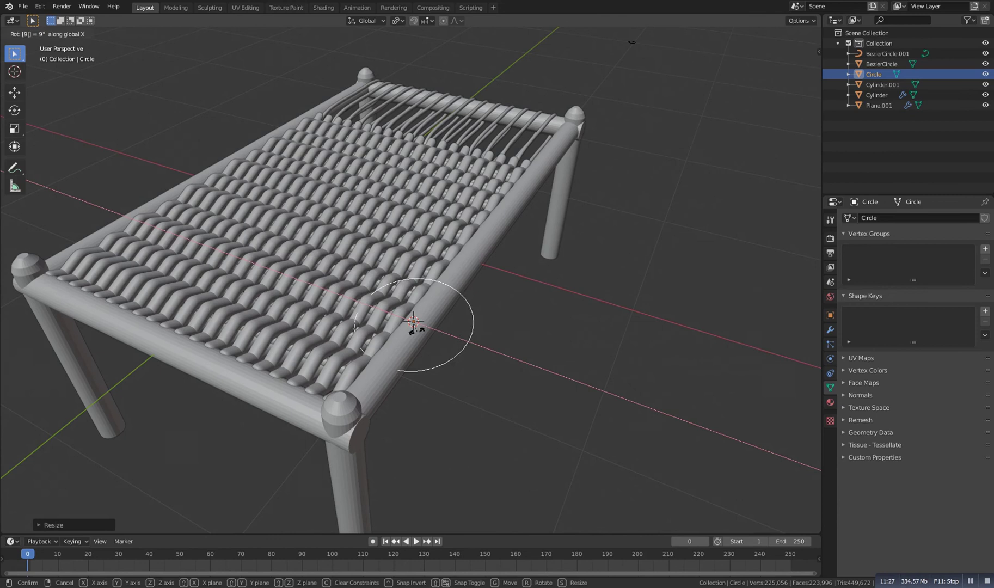
click(417, 332)
key(s)
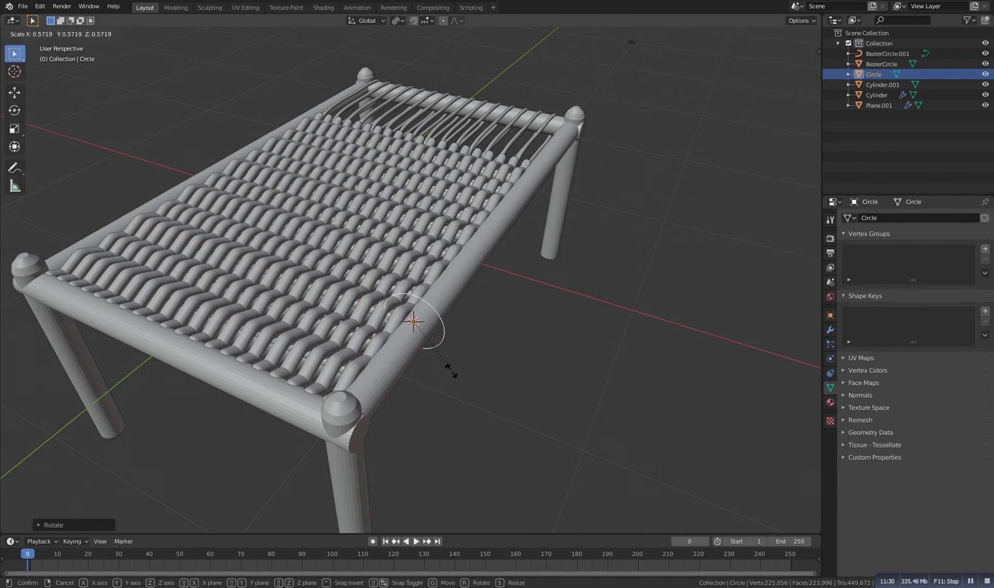
click(434, 359)
- Move the circle about 0.06 m down in wireframe front view to centre it around the side rail
key(KP_1)
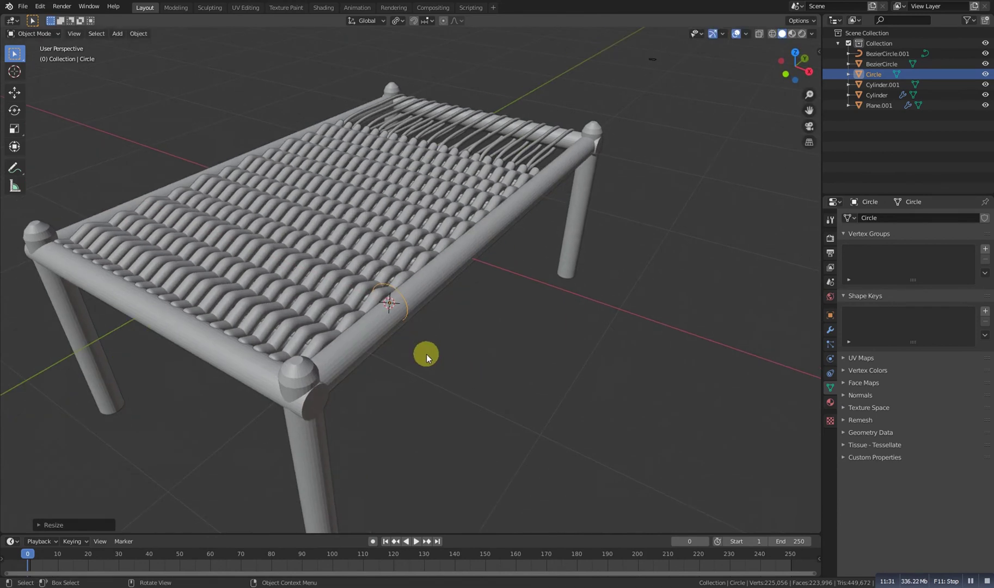
key(shift+z)
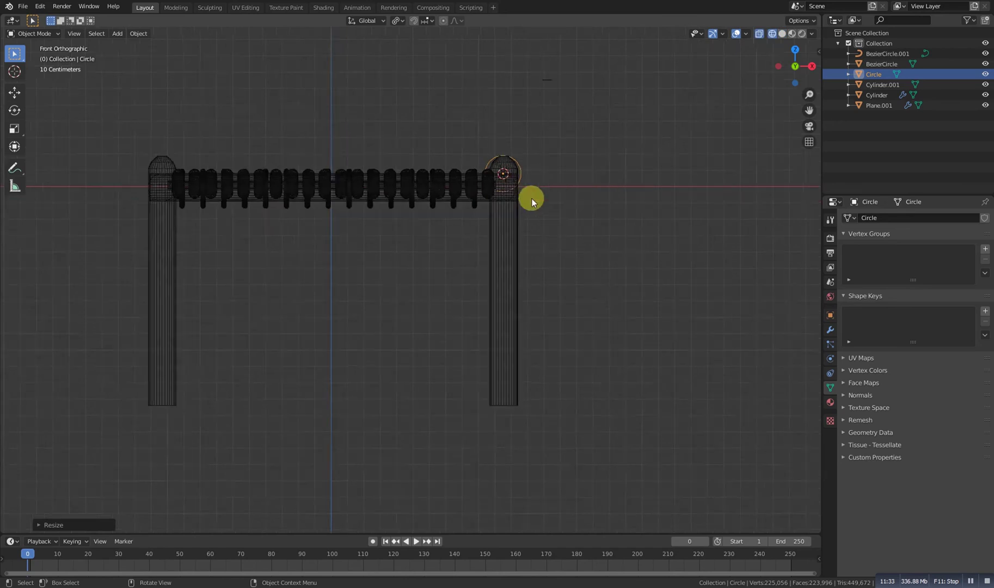
scroll(530, 198, up, 4)
key(g)
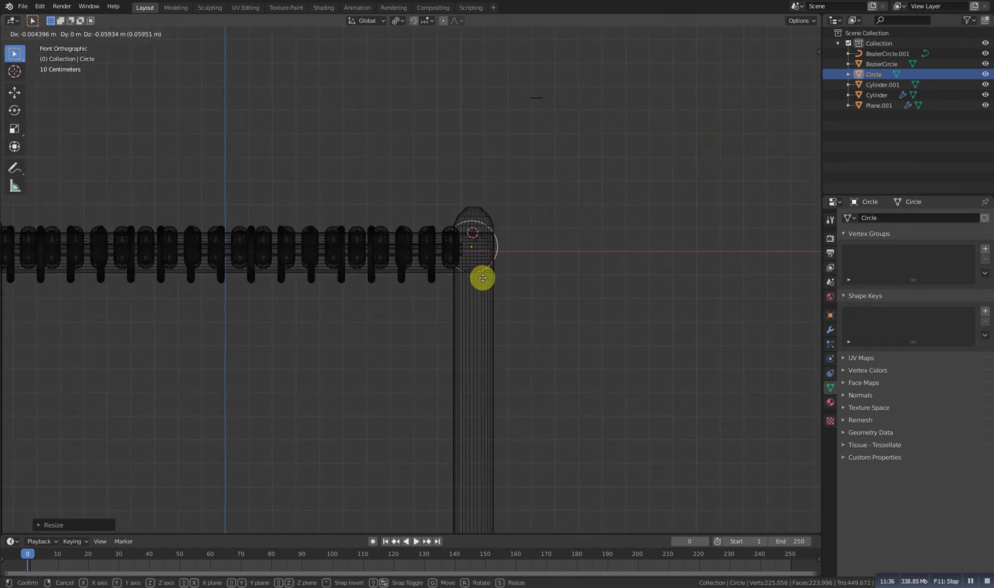
click(483, 277)
- Fit the circle to the rail in side view, lowering it about 0.03 m and scaling it to about 0.85
key(KP_6)
key(KP_6)
key(KP_6)
key(KP_6)
key(KP_6)
key(KP_6)
key(KP_3)
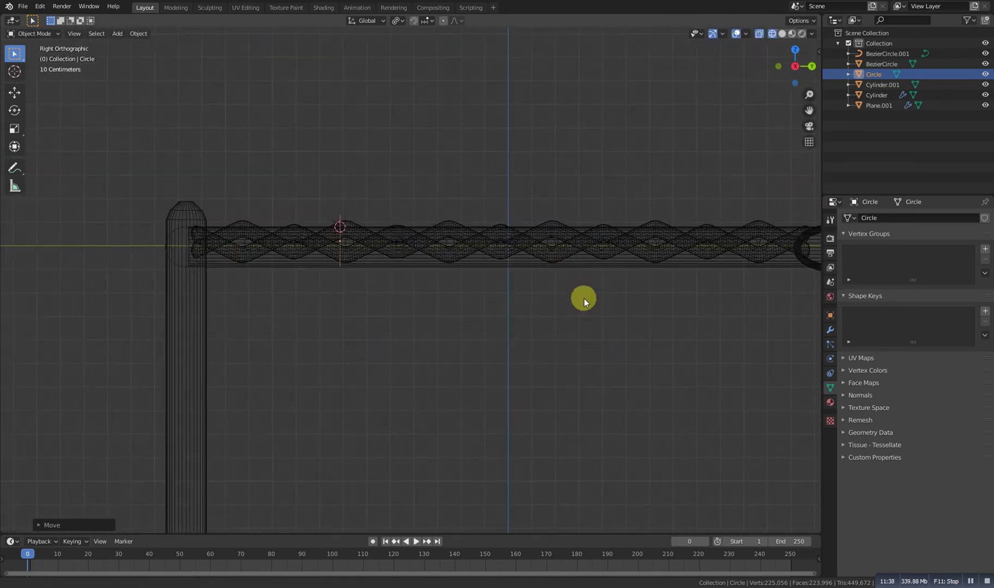
scroll(436, 273, up, 3)
key(g)
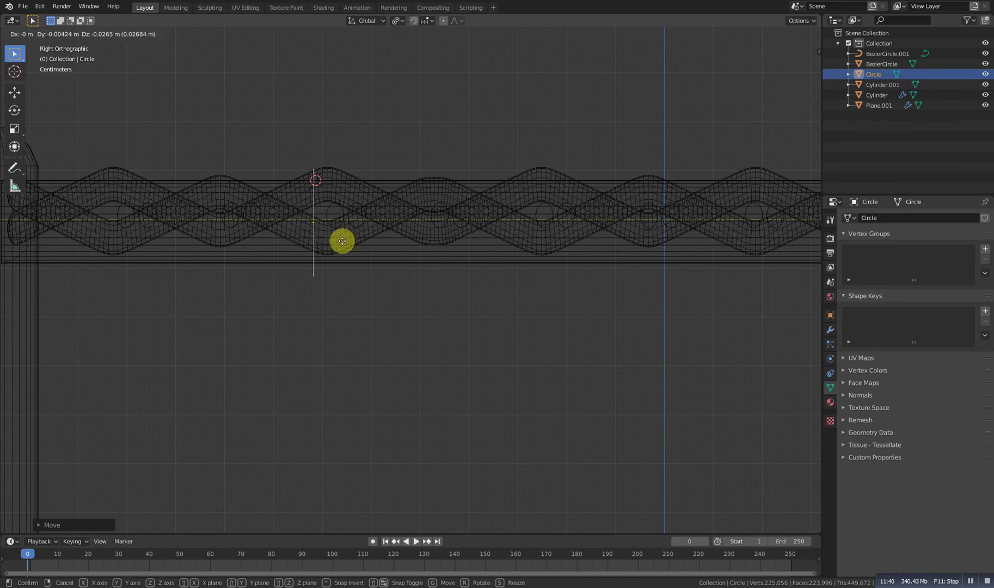
click(342, 243)
key(s)
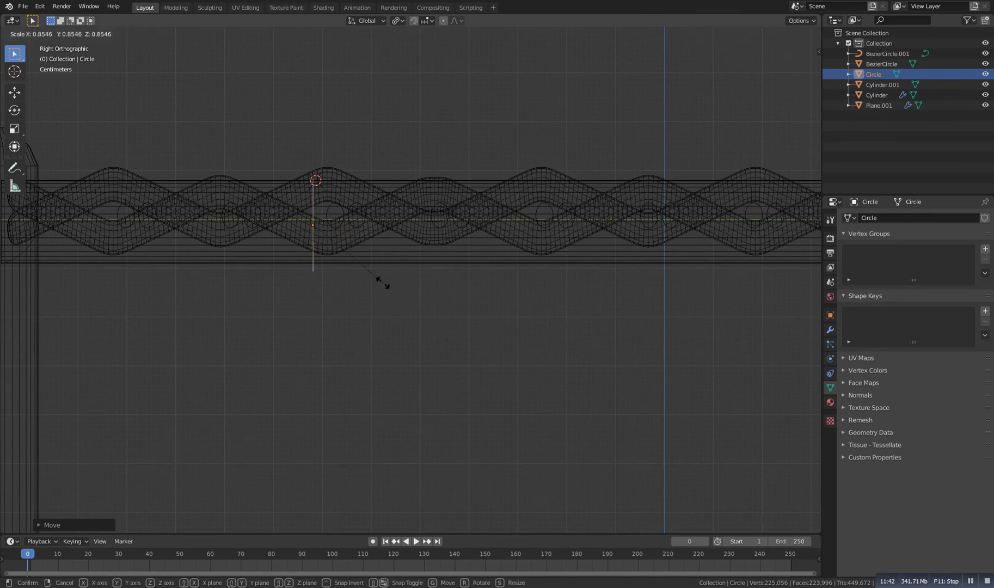
click(382, 283)
key(g)
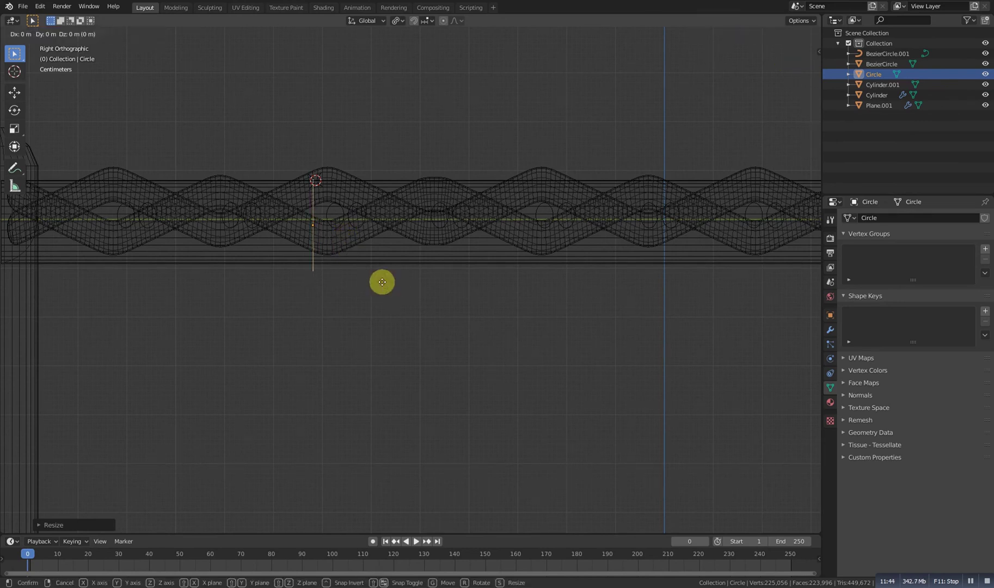
click(380, 279)
- Move the circle's selected outer vertex about 0.004 m along negative X with proportional editing enabled at size 0.35
mouse_move(338, 282)
middle_down()
mouse_move(382, 317)
mouse_move(486, 344)
mouse_move(548, 378)
mouse_move(559, 328)
mouse_move(579, 330)
middle_up()
key(shift+z)
key(Tab)
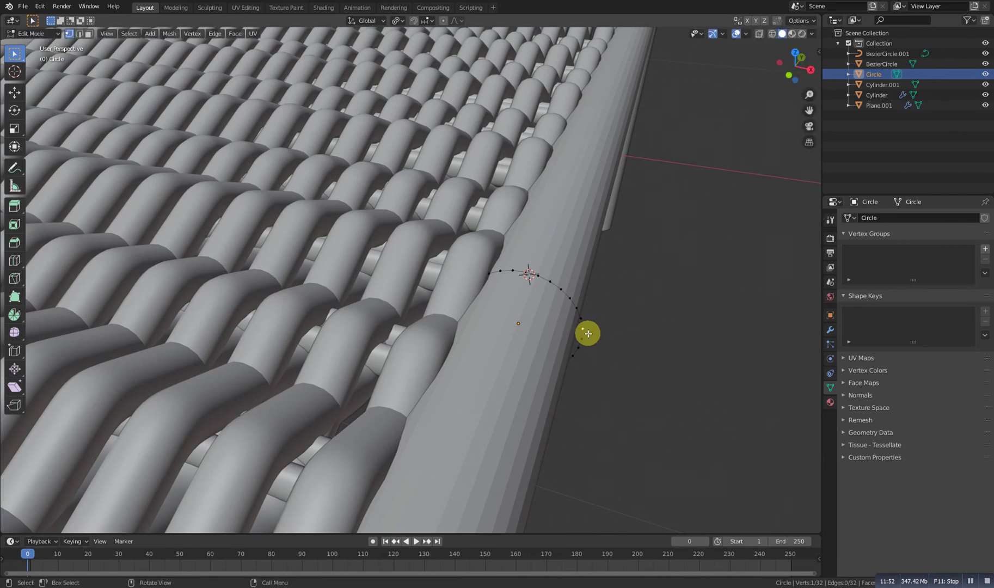
click(443, 20)
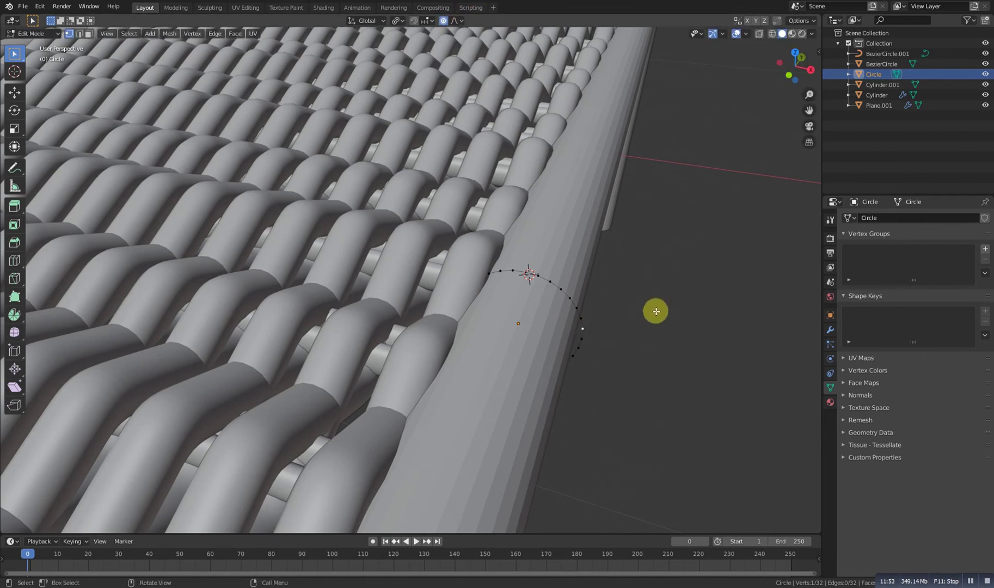
key(g)
key(y)
key(x)
scroll(619, 338, up, 11)
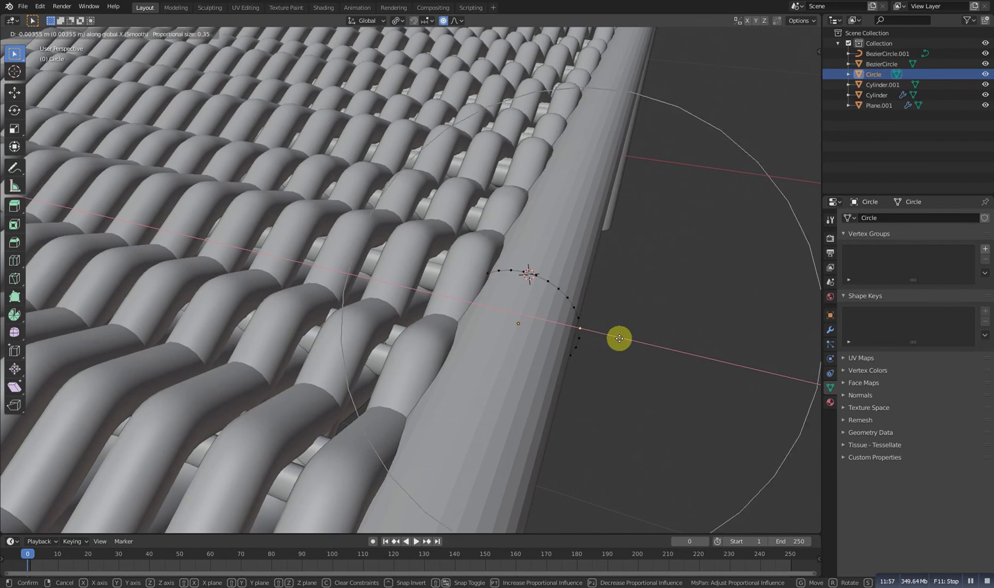
click(617, 339)
- Move the circle along Y to the end of the side rail beside the corner leg
scroll(590, 328, down, 5)
key(Tab)
scroll(564, 288, down, 3)
shift+middle_drag(515, 299, 517, 328)
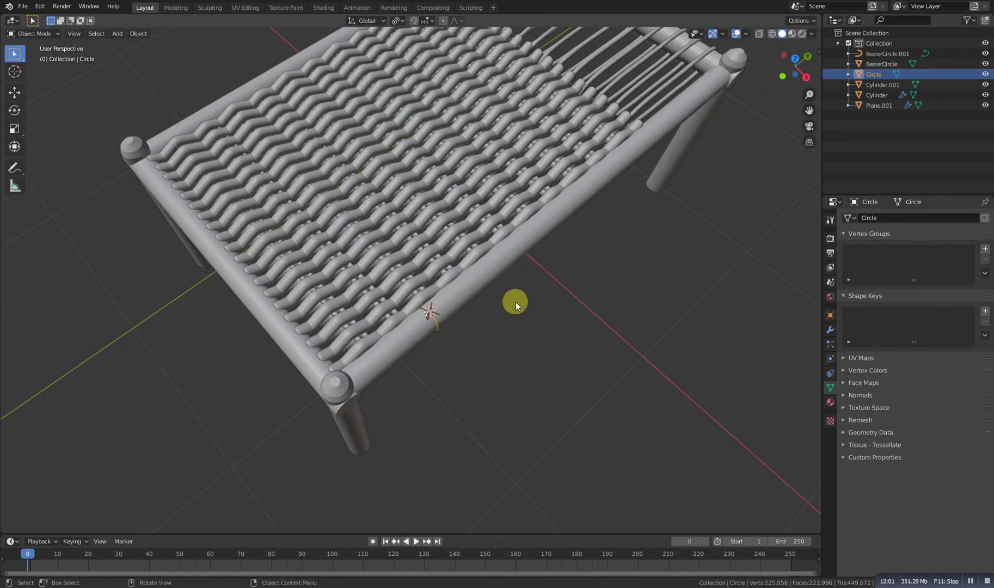
key(g)
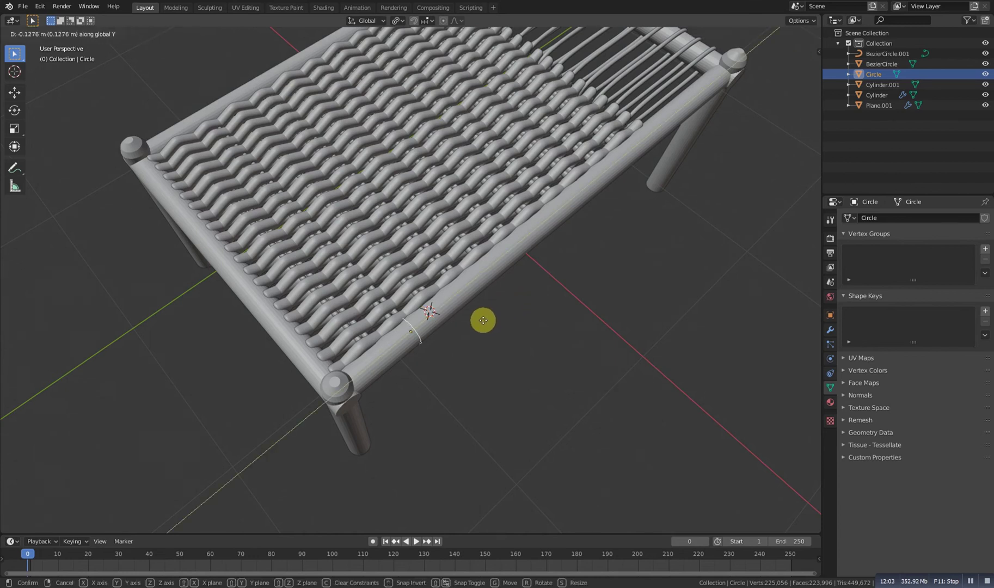
click(433, 352)
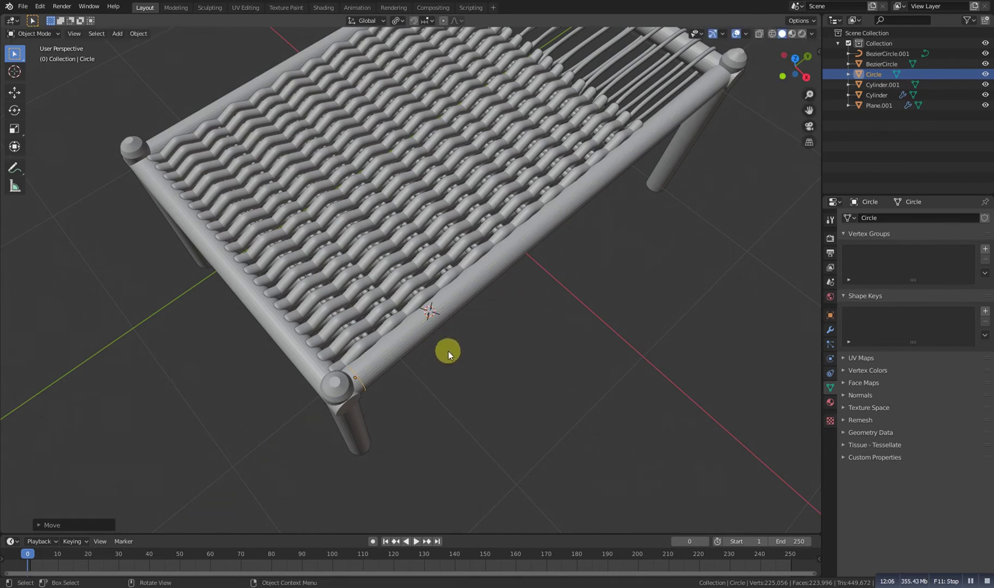
- Give the circle a Skin modifier to turn it into a solid ring around the rail
click(831, 329)
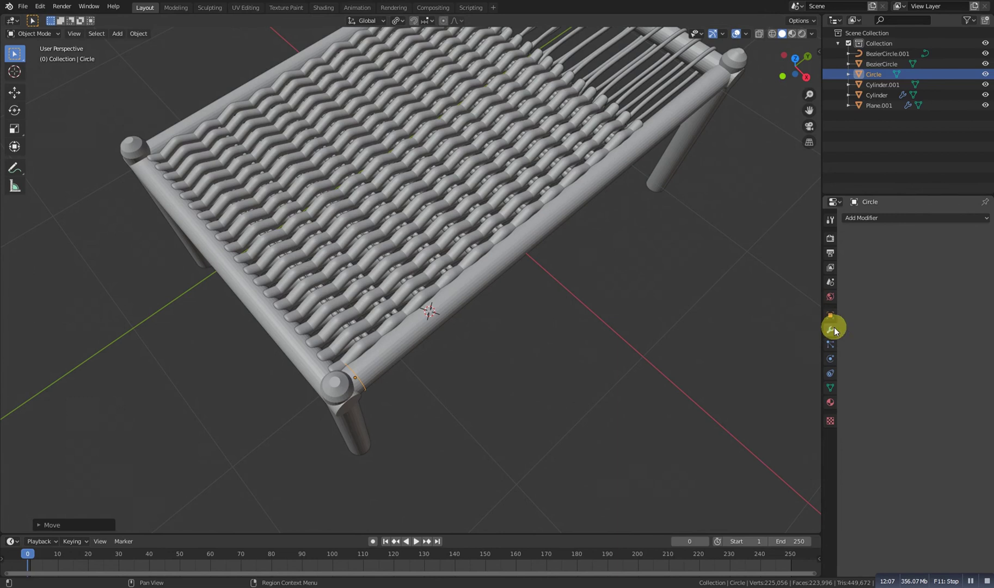
click(910, 212)
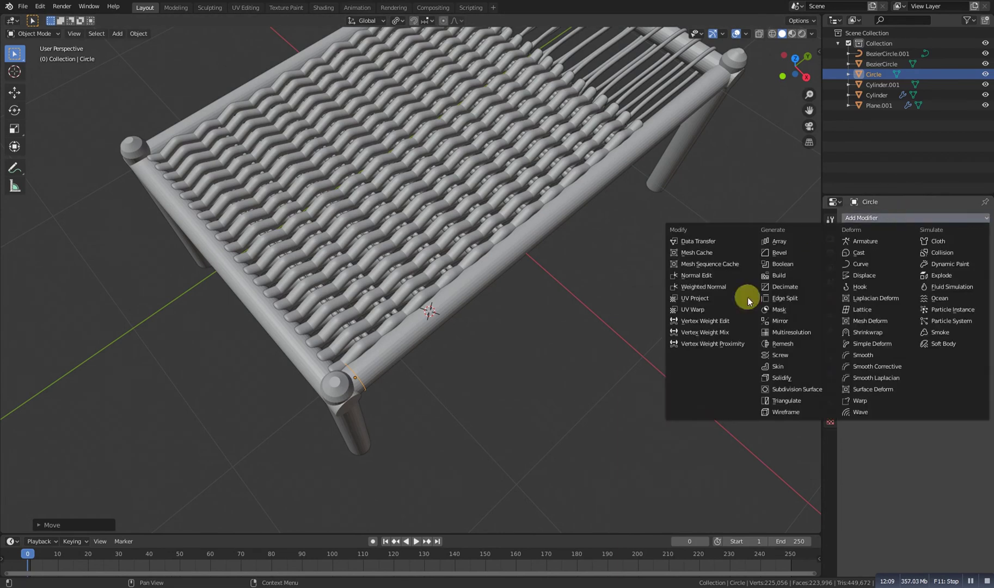
click(767, 367)
scroll(476, 366, down, 3)
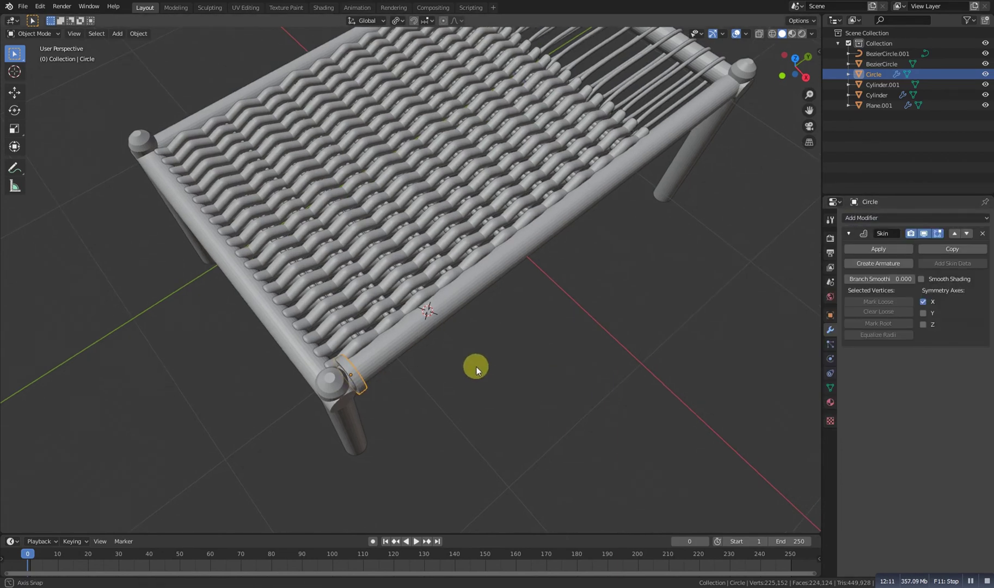
middle_drag(347, 385, 395, 369)
scroll(359, 308, up, 4)
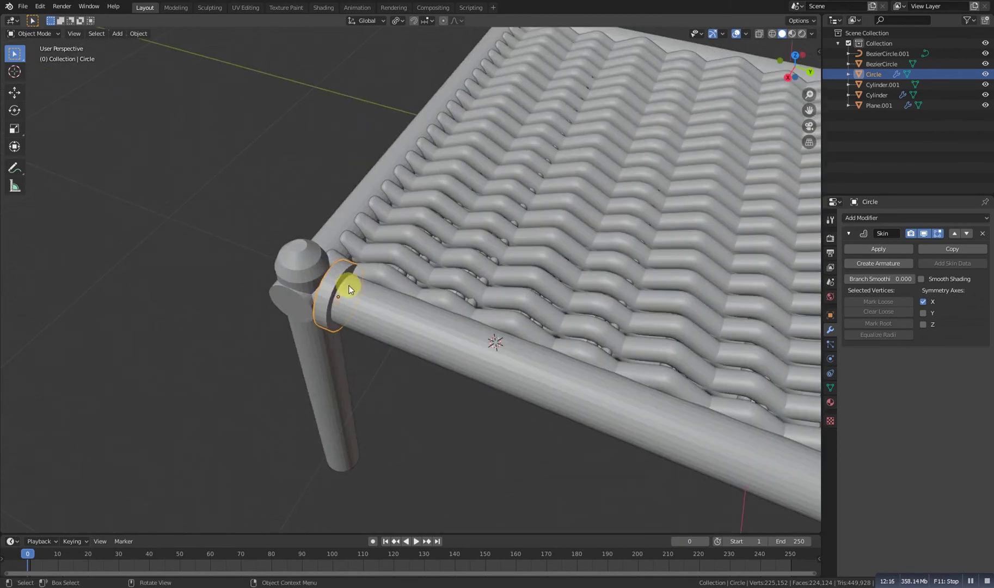
middle_drag(366, 305, 389, 305)
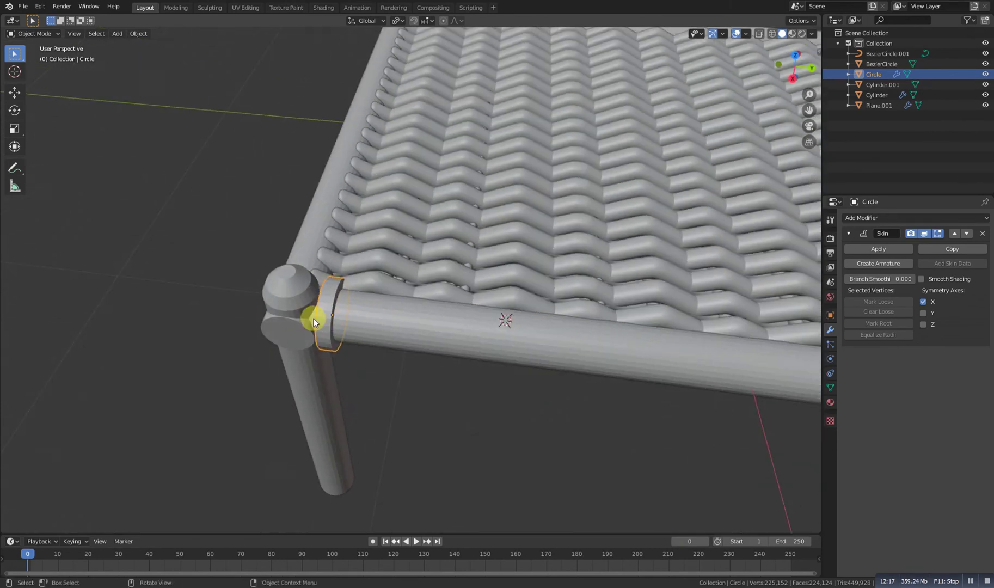
middle_drag(343, 314, 342, 274)
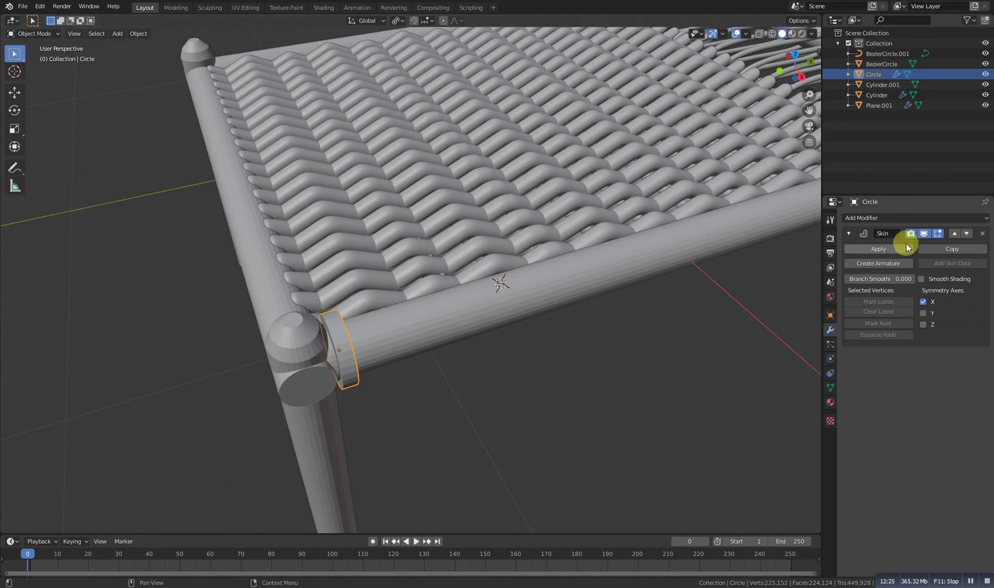
- Apply the Skin modifier and add a Subdivision Surface modifier to round the ring
click(887, 249)
click(884, 222)
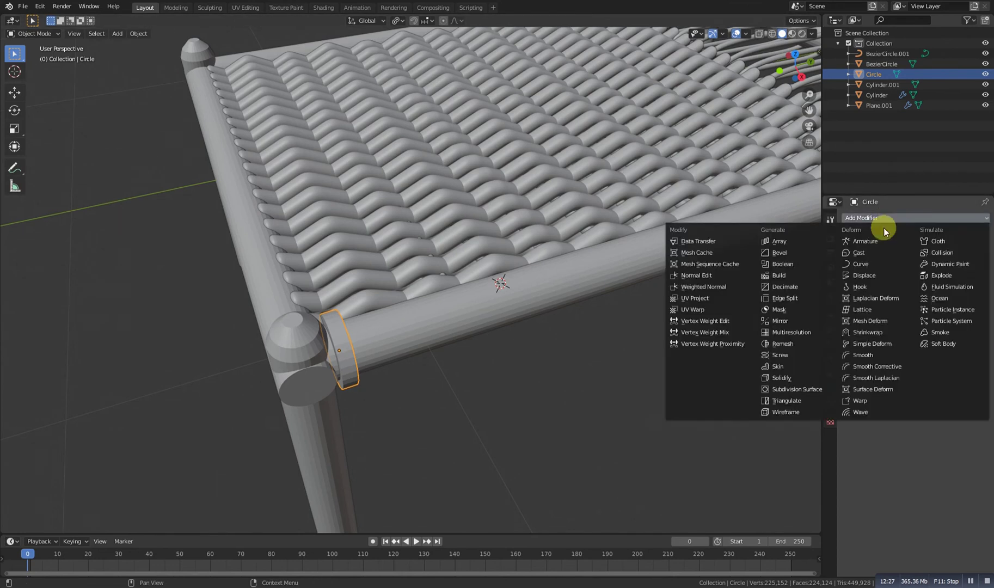
click(798, 389)
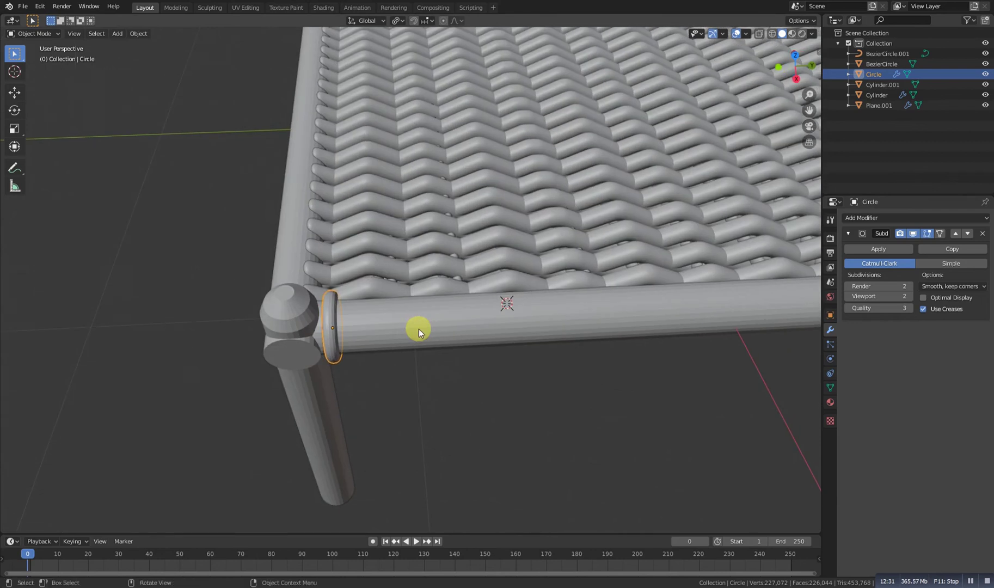
- Turn off proportional editing and thin the ring's entire mesh with Shrink/Fatten by about -0.17
middle_drag(419, 328, 384, 333)
scroll(397, 329, up, 2)
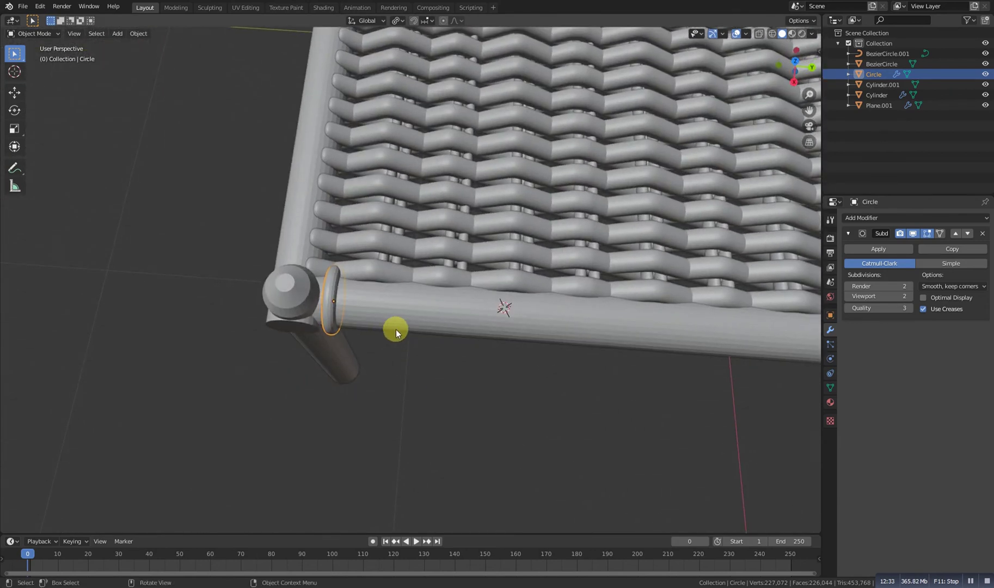
key(Tab)
key(g)
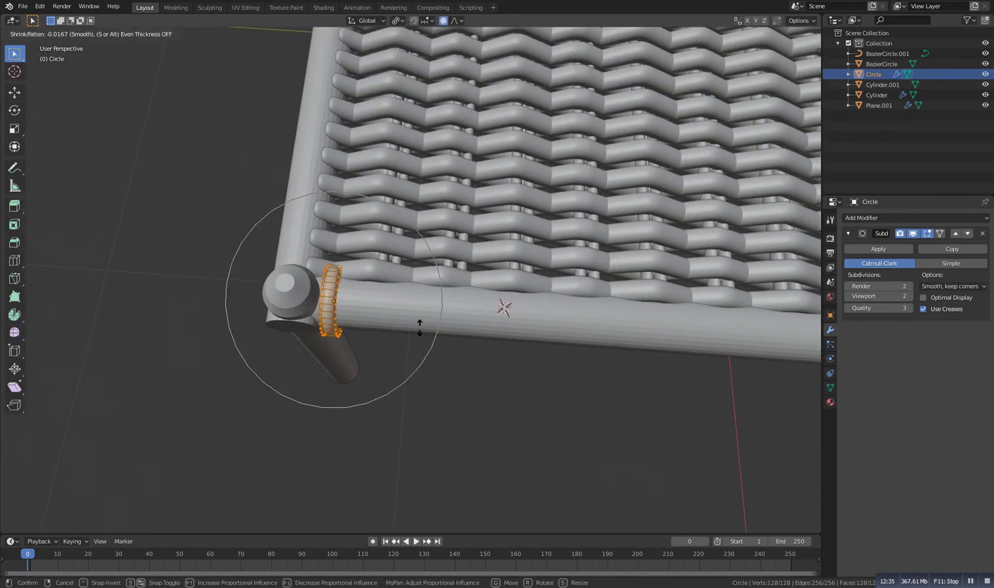
right_click(404, 322)
click(444, 22)
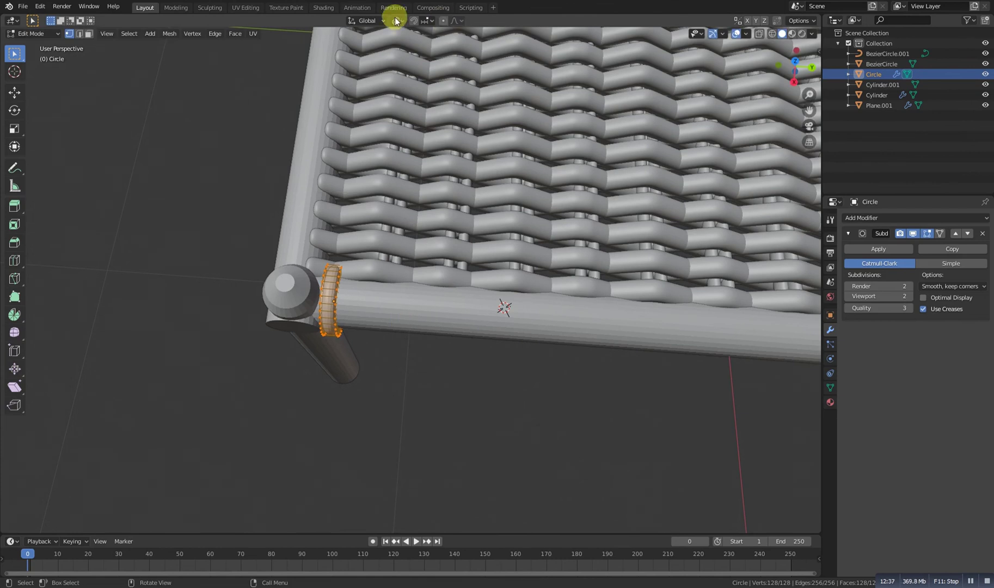
click(398, 21)
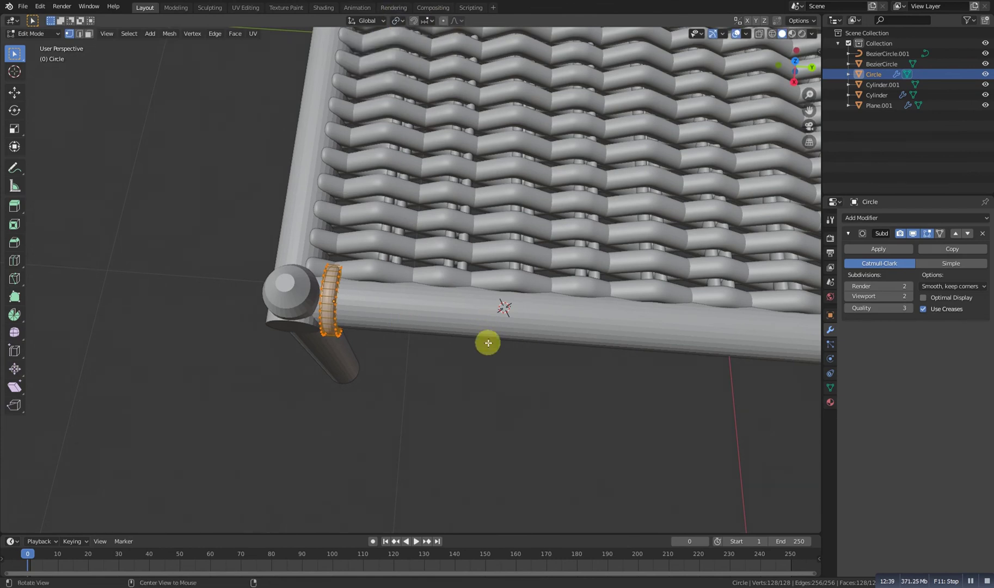
key(alt+s)
click(389, 313)
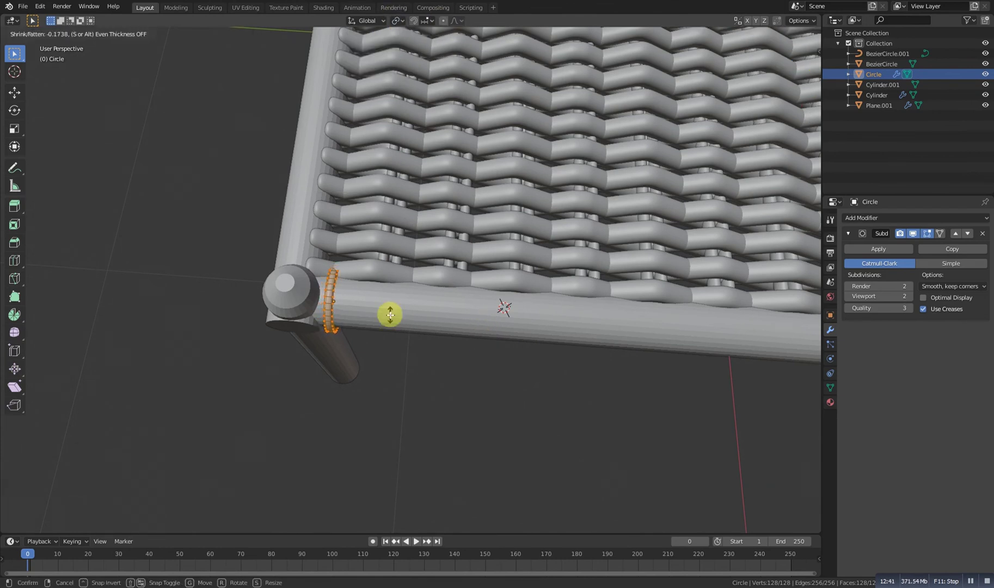
- Thin the ring's mesh further with Shrink/Fatten so it becomes a slender cord around the rail
click(401, 20)
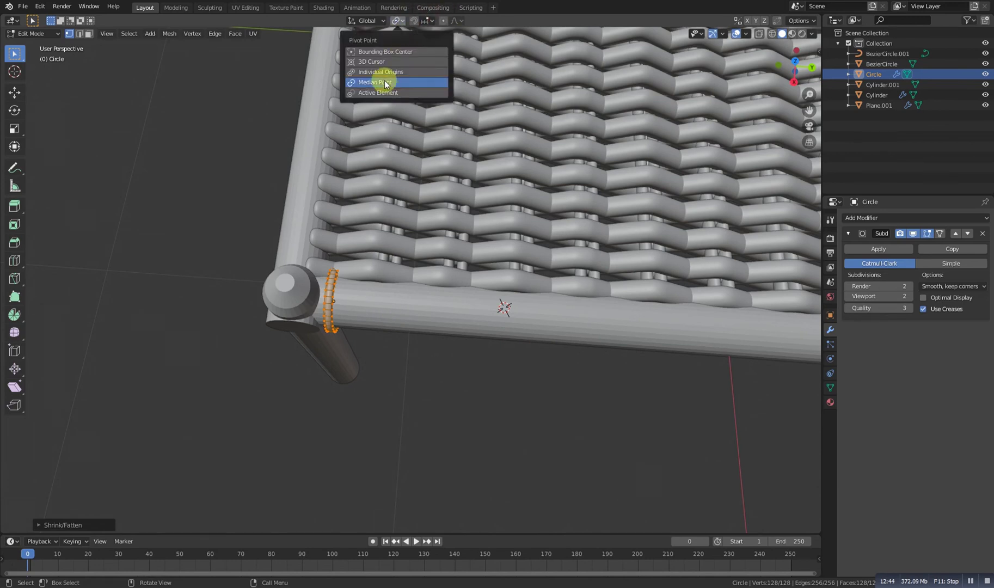
middle_drag(412, 288, 424, 278)
key(alt+s)
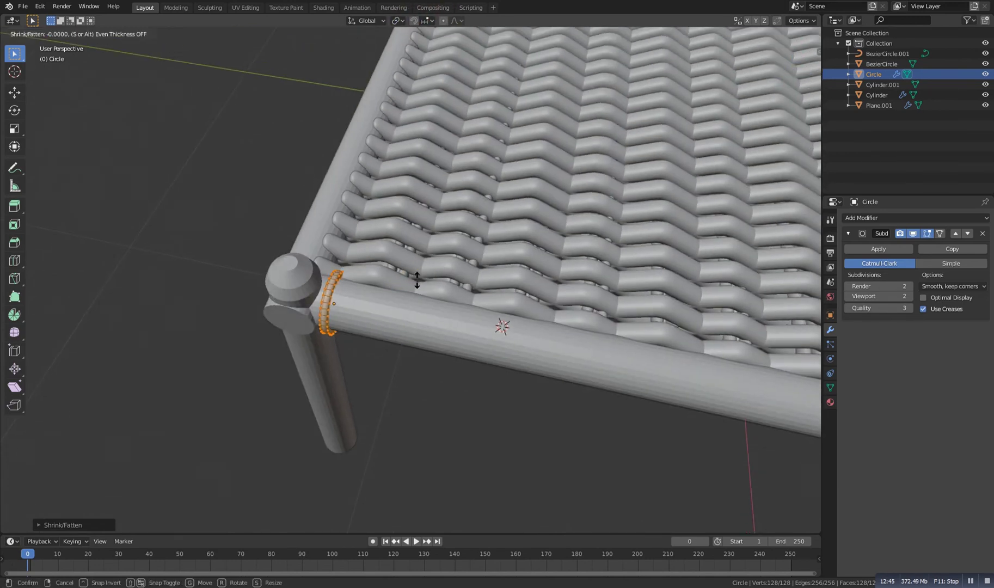
click(401, 274)
middle_drag(395, 270, 411, 305)
key(Tab)
key(Tab)
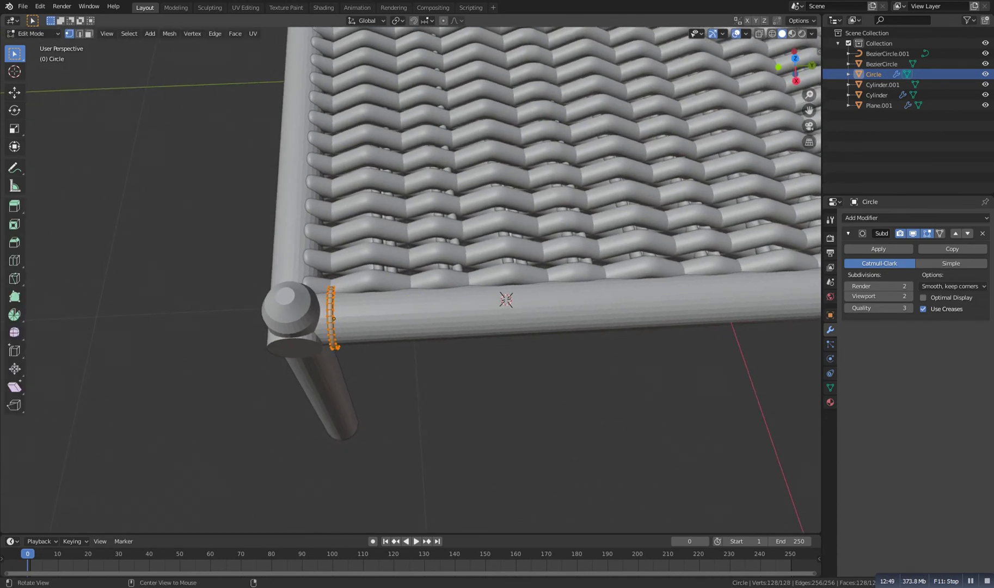
key(alt+s)
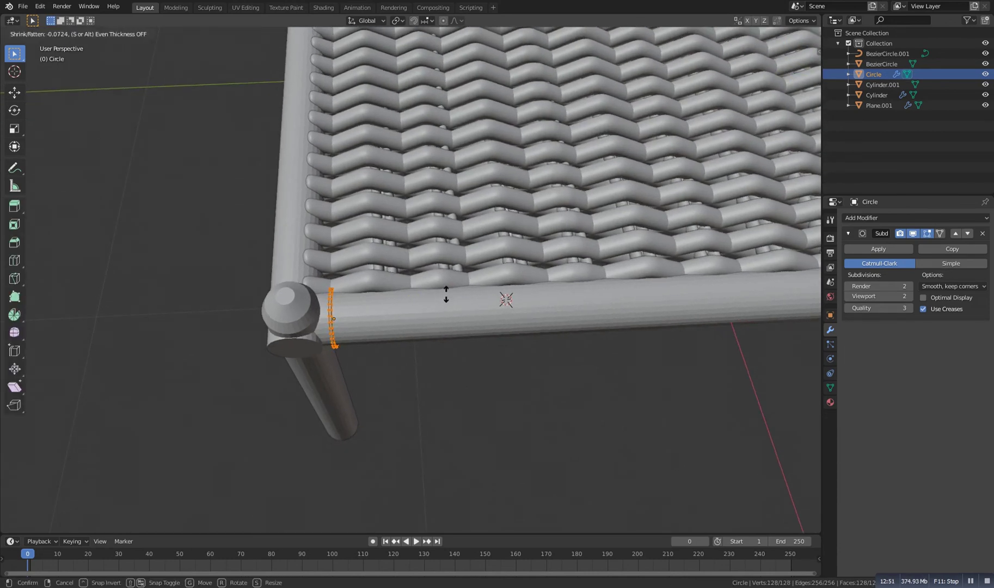
click(420, 317)
key(Tab)
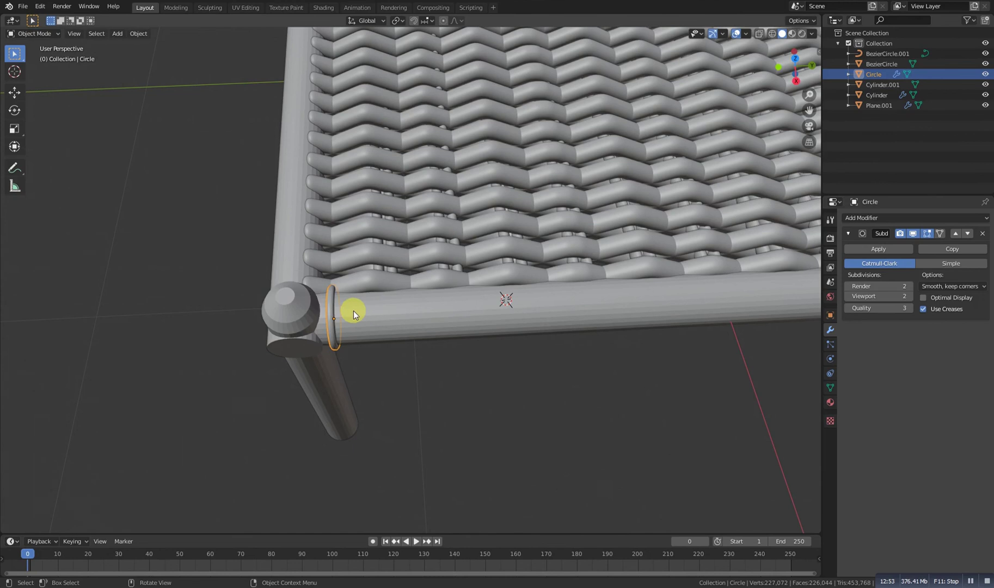
- Move the ring along Y from the corner leg to the first cross-cord pair and thicken it slightly with Shrink/Fatten
middle_drag(361, 318, 368, 323)
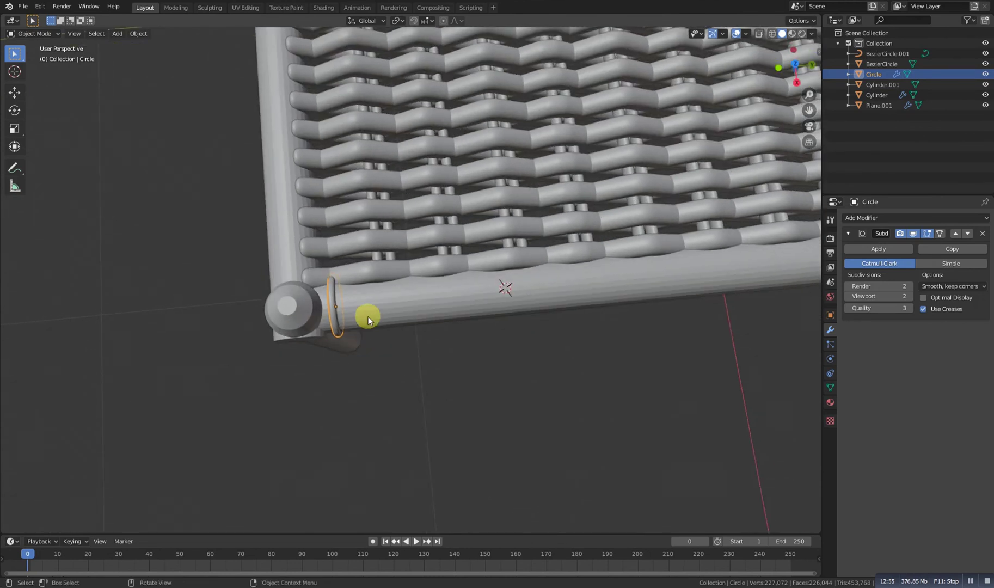
key(g)
key(y)
click(412, 311)
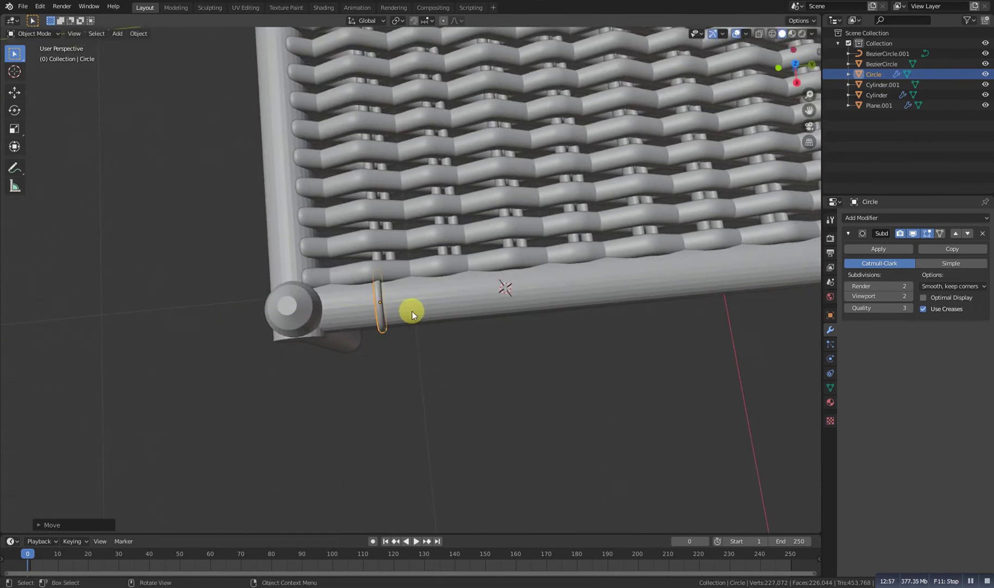
middle_drag(380, 256, 445, 286)
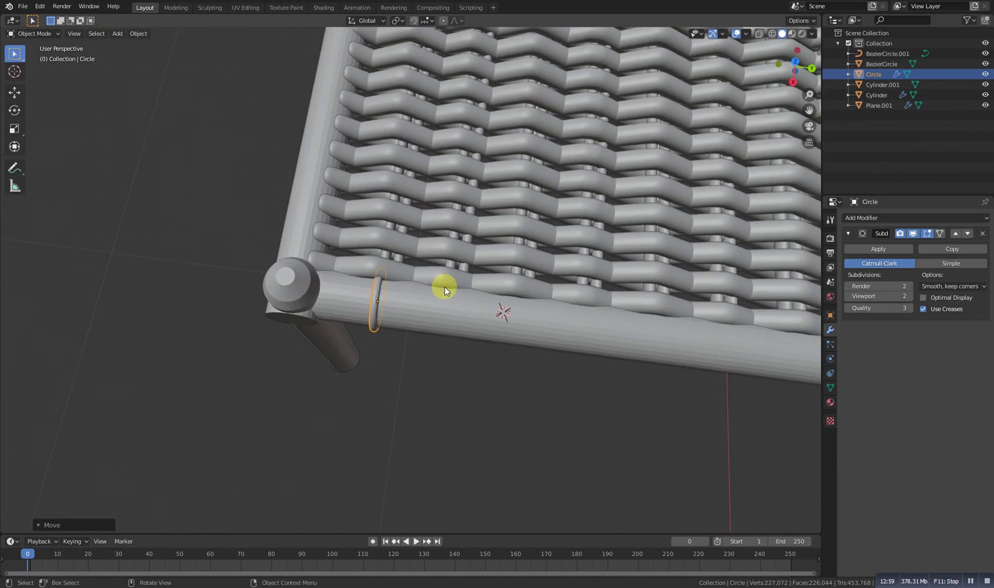
key(Tab)
key(alt+s)
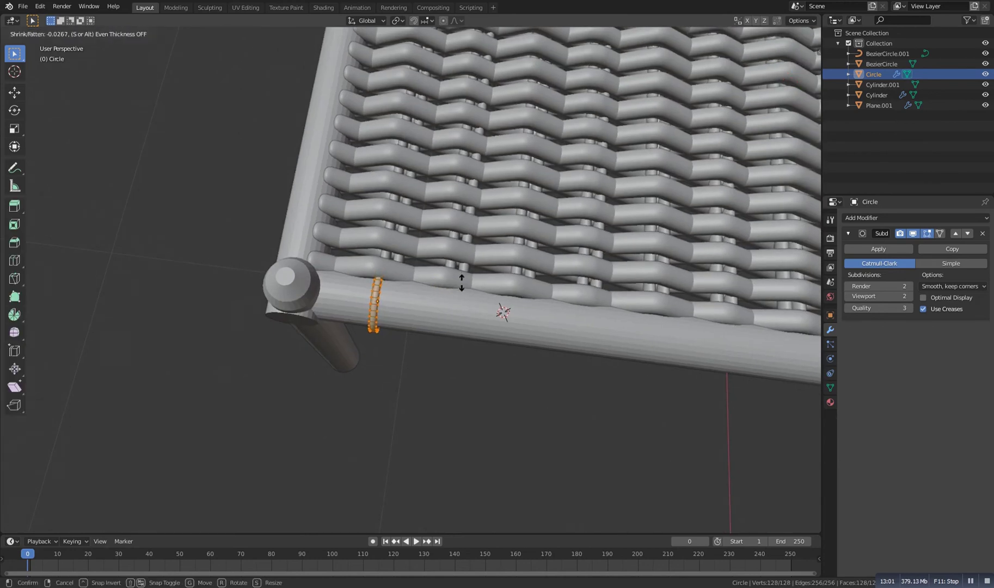
click(374, 305)
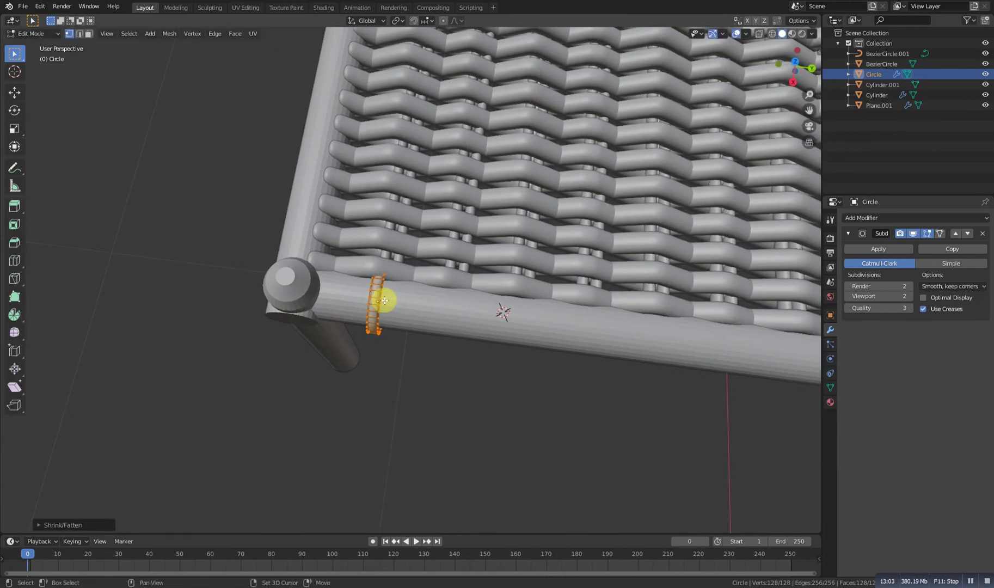
- Duplicate the ring's mesh a short distance along Y to form a pair of adjacent rings
key(shift+d)
key(x)
key(y)
click(398, 297)
key(Tab)
middle_drag(397, 298, 336, 336)
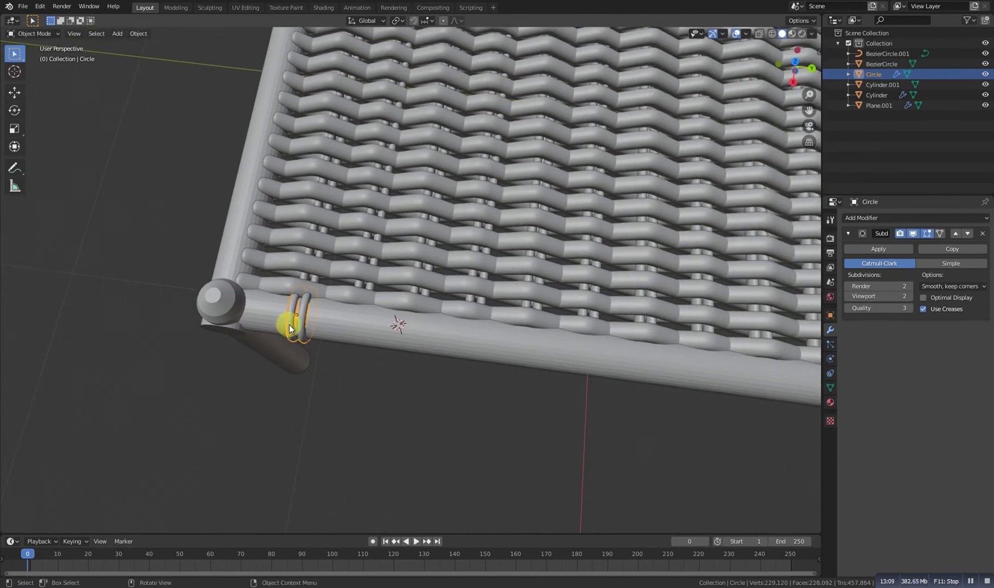
- Duplicate the whole ring pair about 0.21 m along Y to the second cross-cord pair
key(Tab)
key(a)
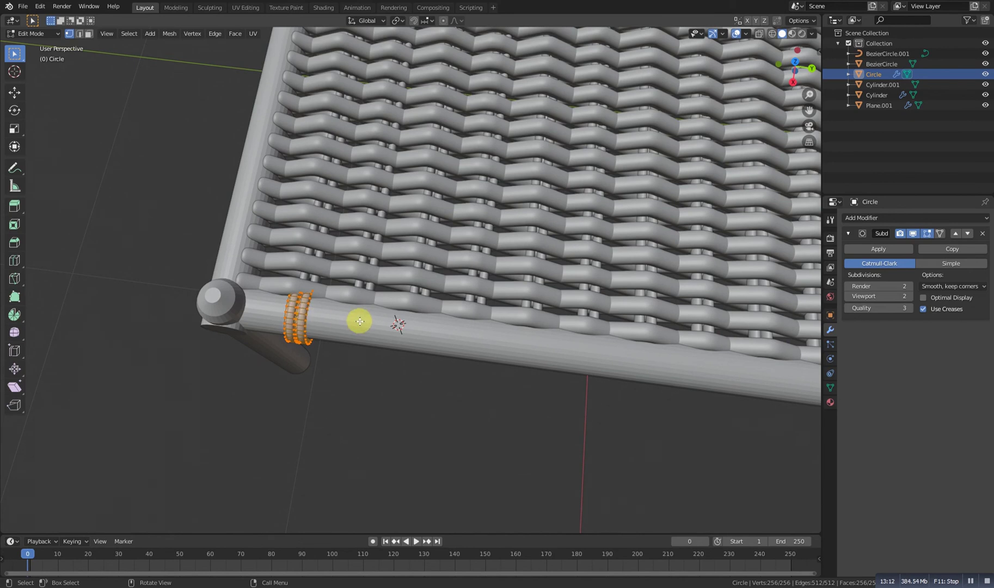
key(KP_7)
key(shift+d)
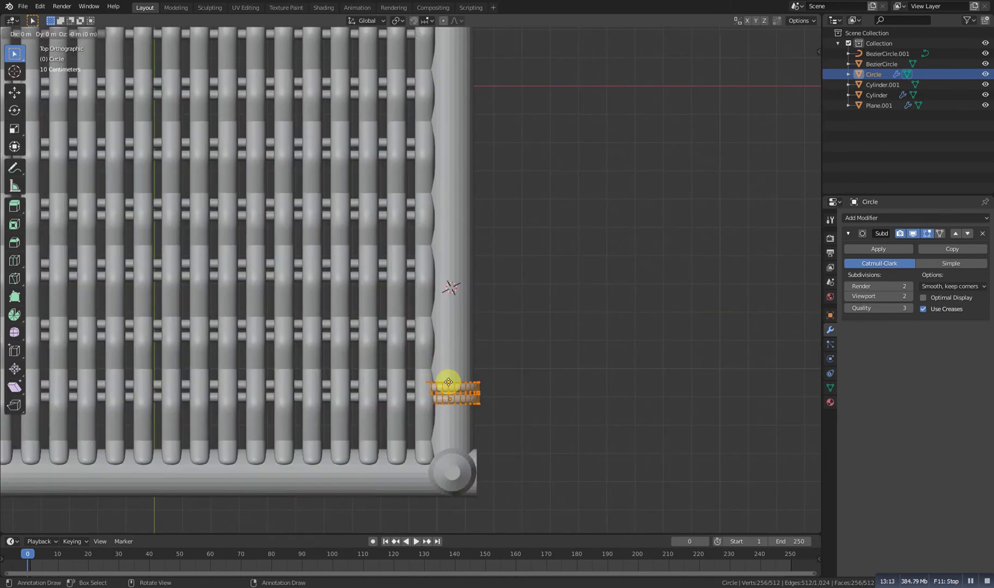
key(y)
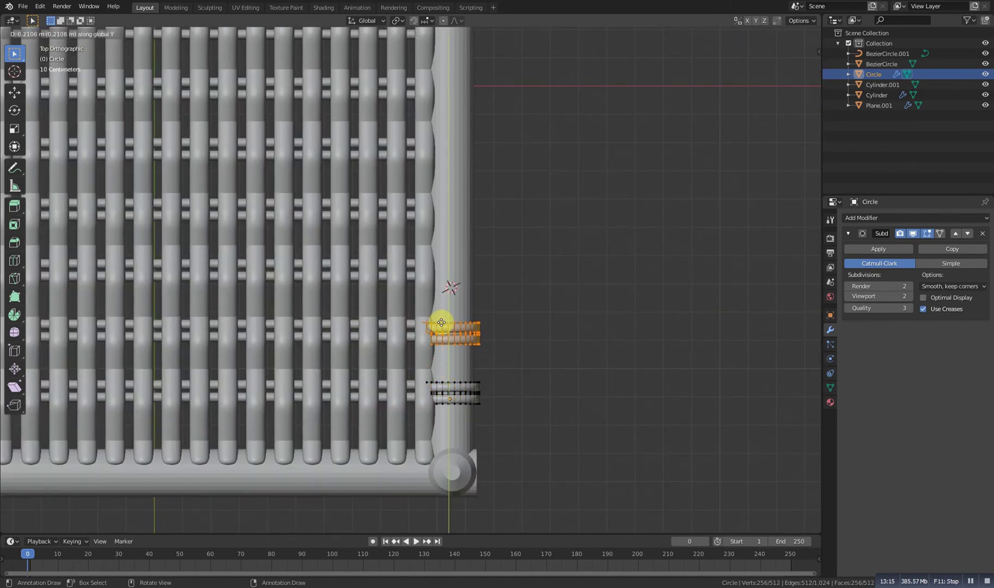
click(441, 323)
- Repeat the duplication along the side rail until eleven ring pairs span the woven section
scroll(441, 323, down, 3)
key(shift+r)
key(shift+r)
key(shift+r)
key(shift+r)
key(shift+r)
key(shift+r)
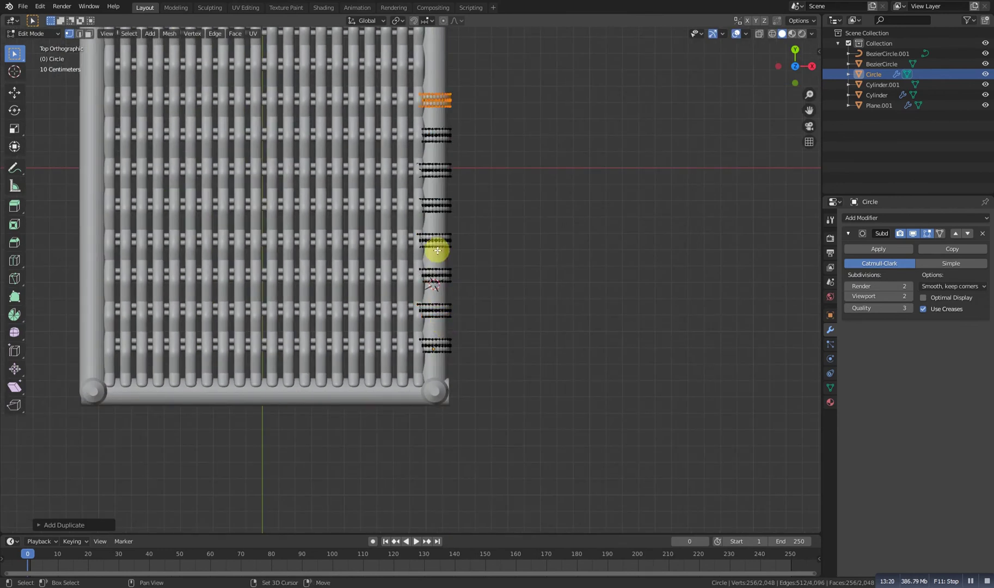
scroll(438, 251, down, 2)
shift+middle_drag(511, 202, 459, 333)
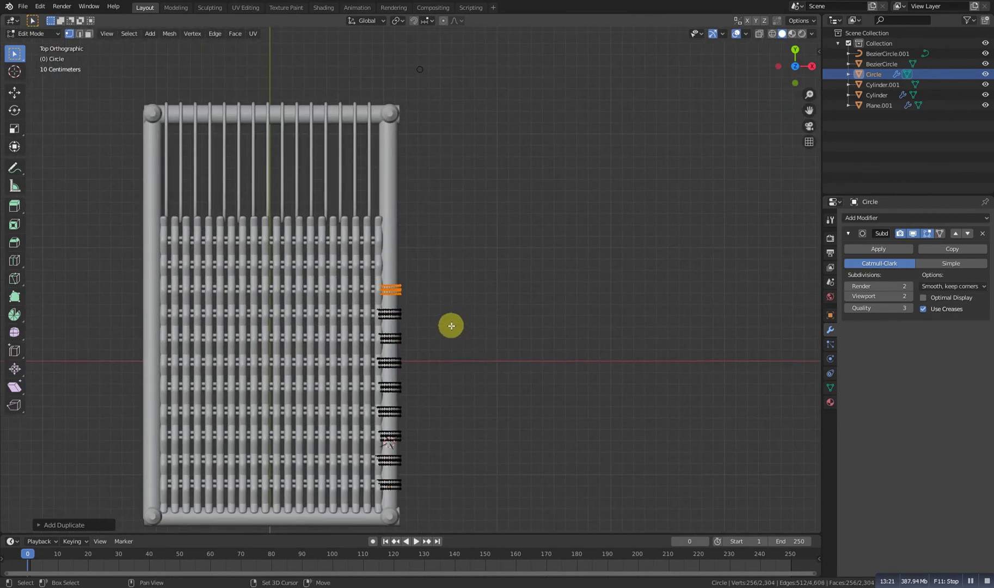
key(shift+r)
scroll(444, 332, down, 2)
key(Tab)
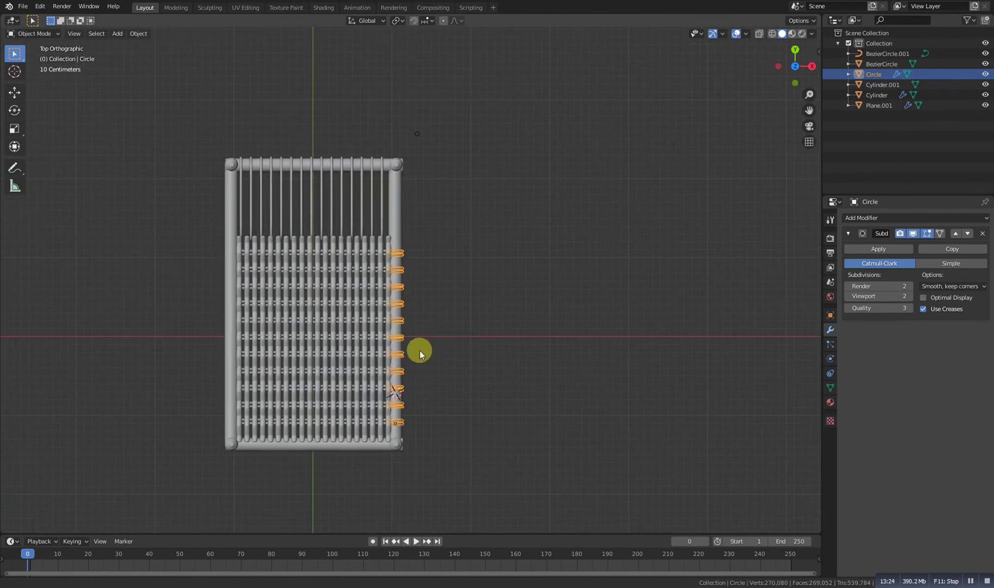
- Duplicate the row of rings about -2.083 m along X onto the opposite side rail
shift+middle_drag(417, 349, 433, 321)
key(alt+a)
scroll(432, 321, up, 4)
click(451, 315)
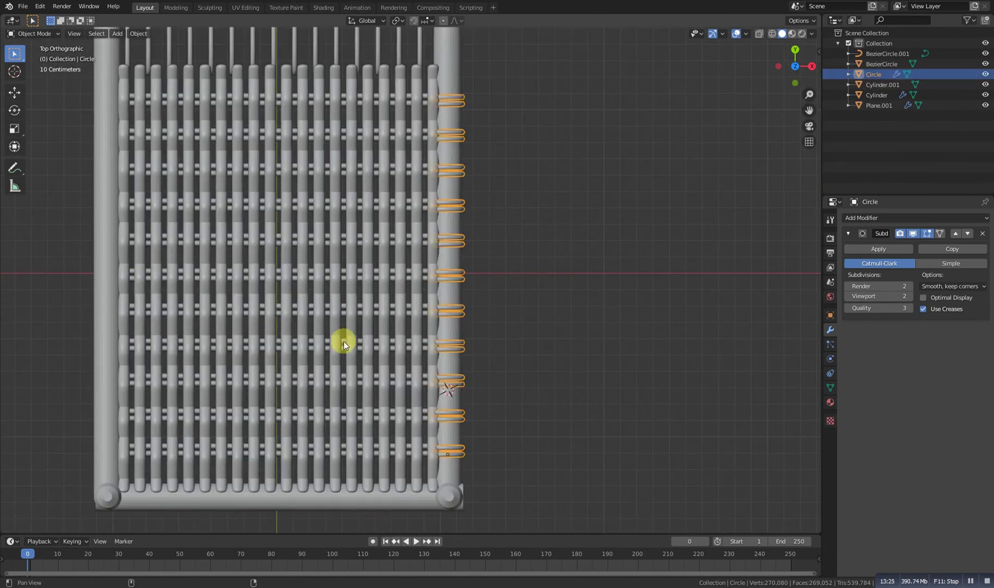
shift+middle_drag(343, 339, 464, 313)
key(shift+d)
key(x)
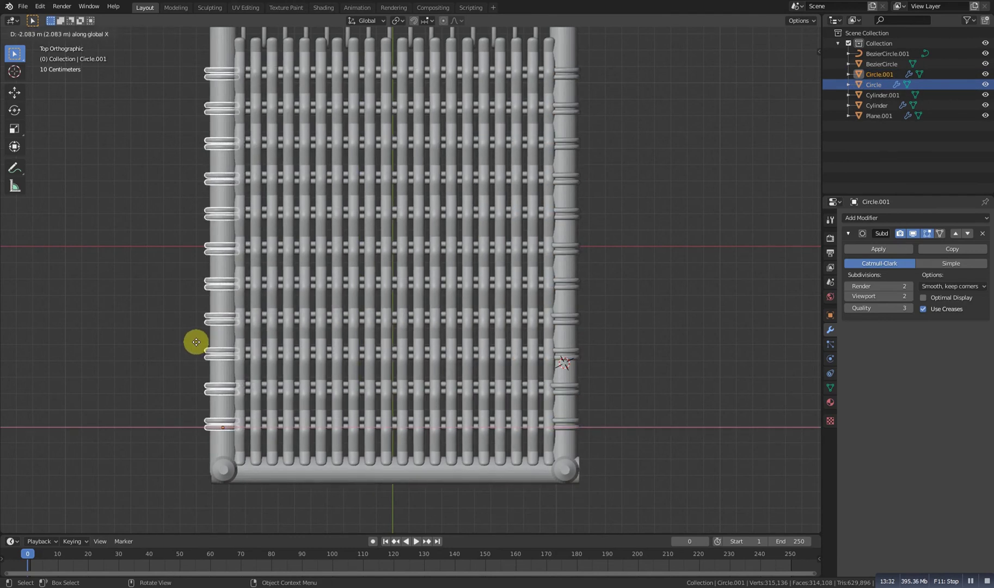
click(196, 341)
- Duplicate the linked mesh of the copied row's ring nearest the corner leg and place it on the adjoining end rail
middle_drag(255, 367, 428, 322)
scroll(366, 364, up, 4)
mouse_move(393, 362)
middle_down()
mouse_move(380, 318)
mouse_move(384, 340)
mouse_move(408, 351)
middle_up()
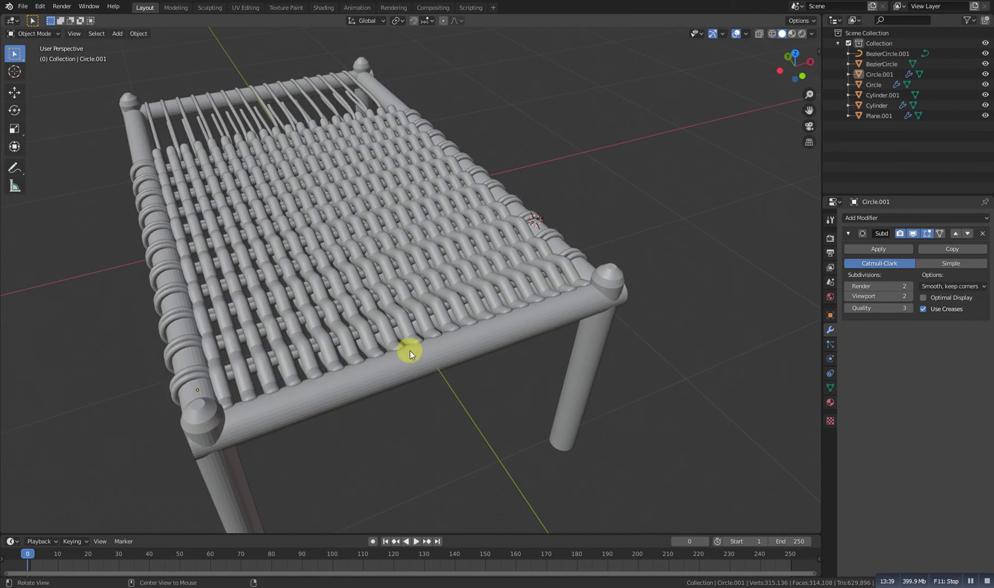
click(181, 376)
key(Tab)
click(193, 376)
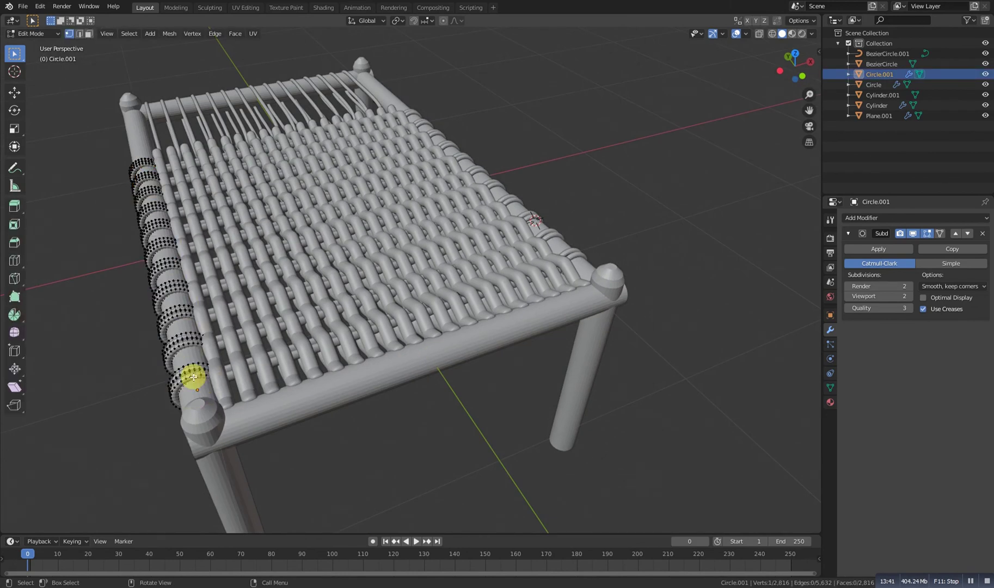
key(ctrl+l)
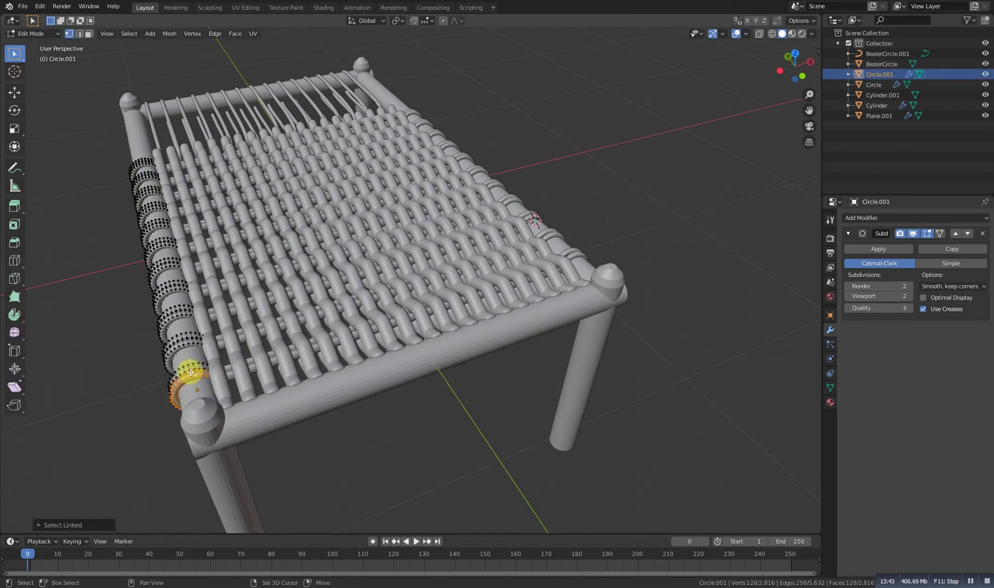
key(KP_7)
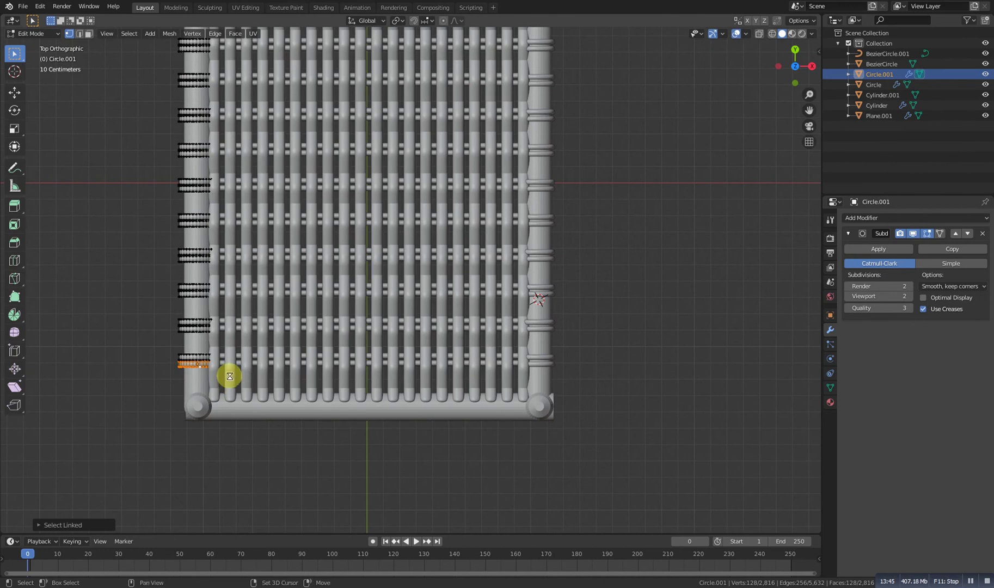
key(shift+d)
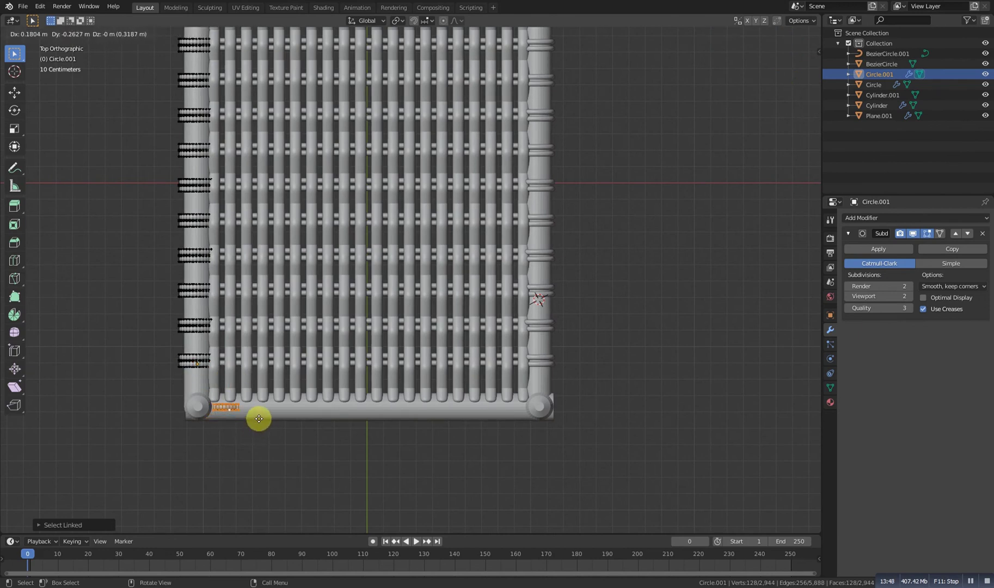
click(259, 419)
- Rotate the duplicated ring to wrap around the end rail and move it along negative X to the first lengthwise strand
key(r)
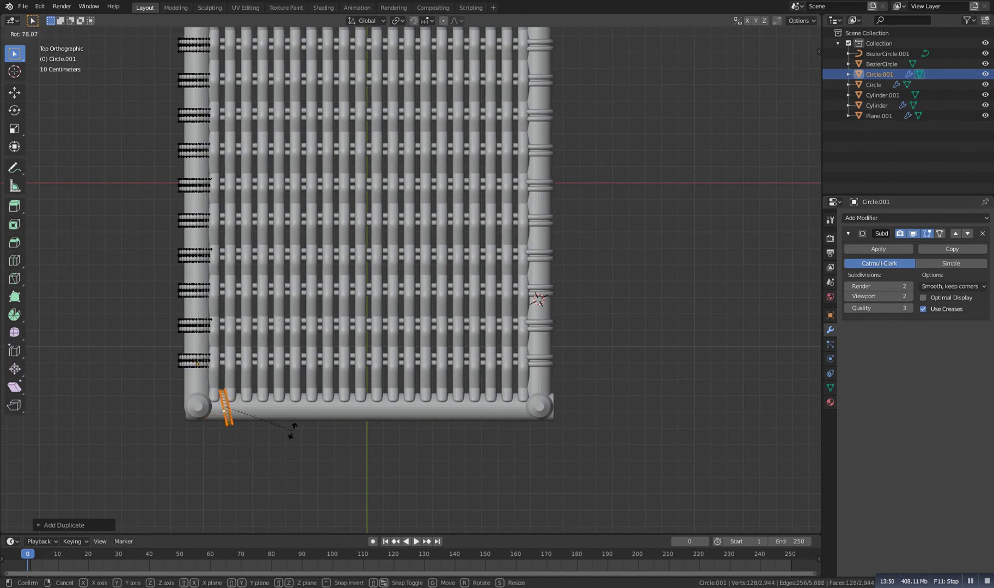
click(292, 430)
scroll(326, 381, up, 4)
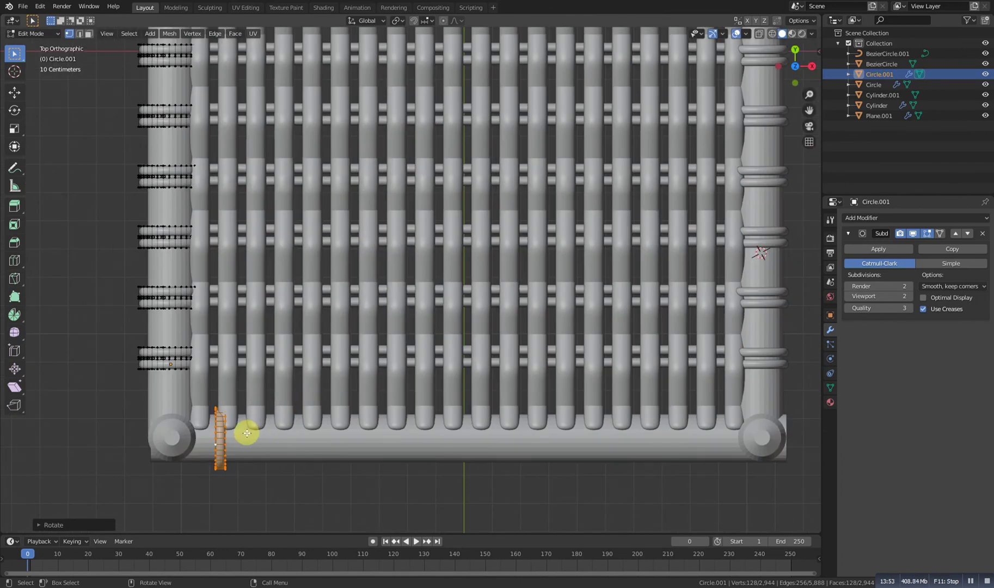
key(g)
key(y)
key(x)
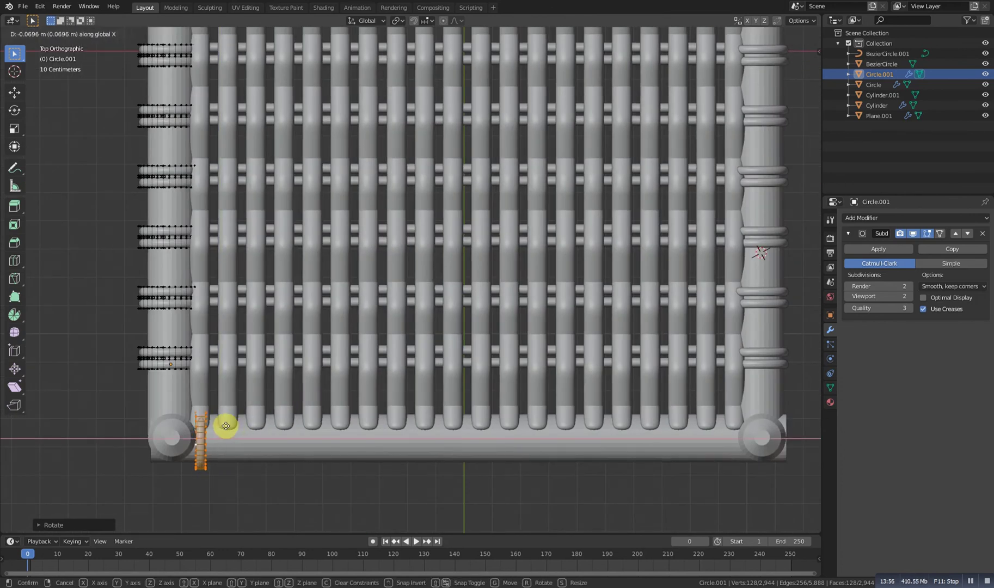
click(227, 422)
- Fatten the end-rail ring, then duplicate it about 0.1 m along X to the second lengthwise strand
key(alt+s)
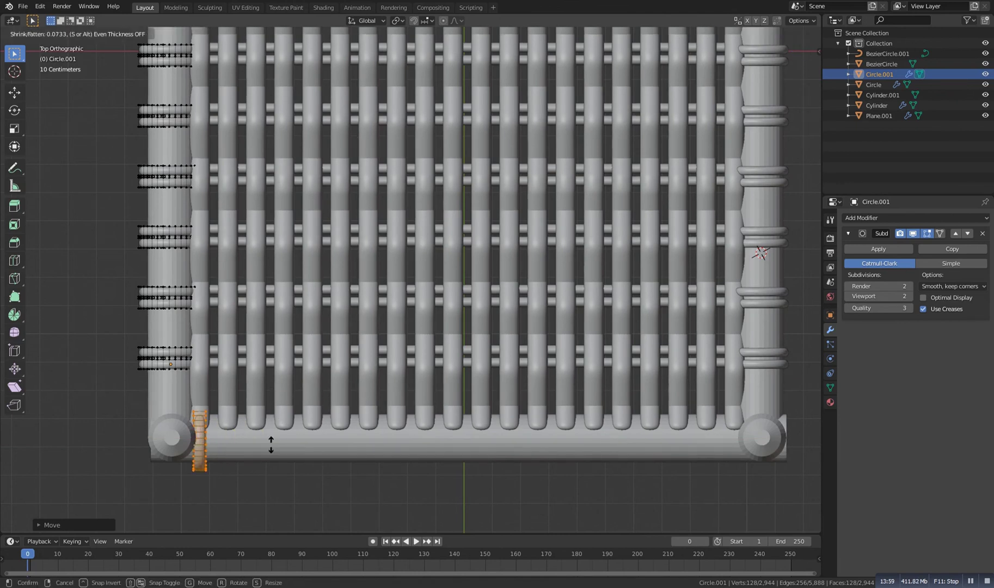
click(249, 435)
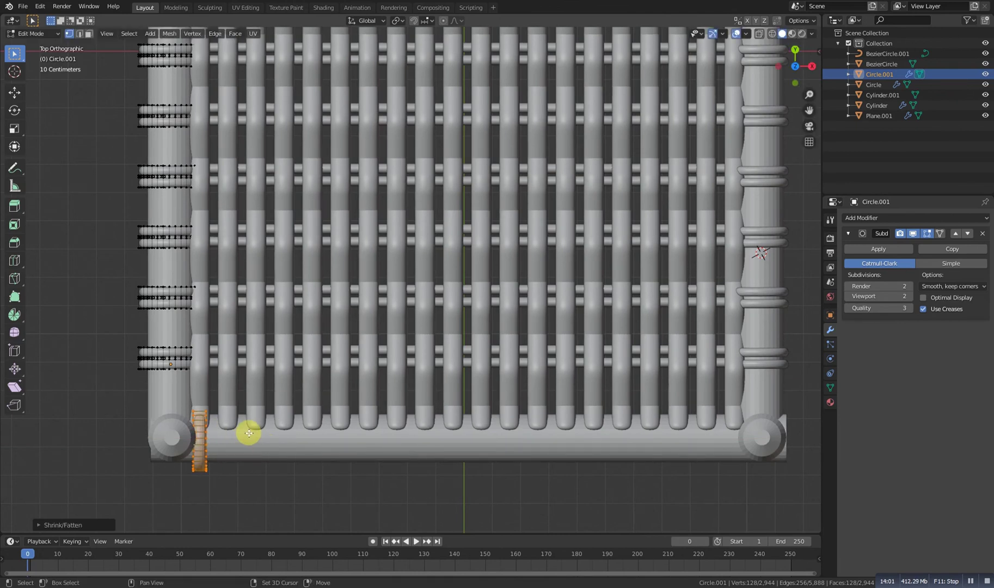
key(g)
key(y)
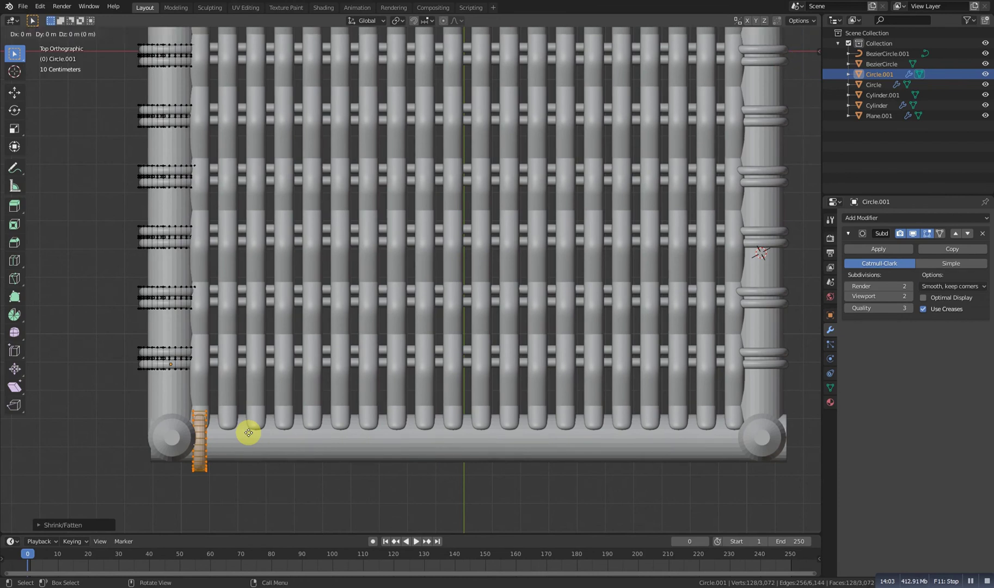
key(x)
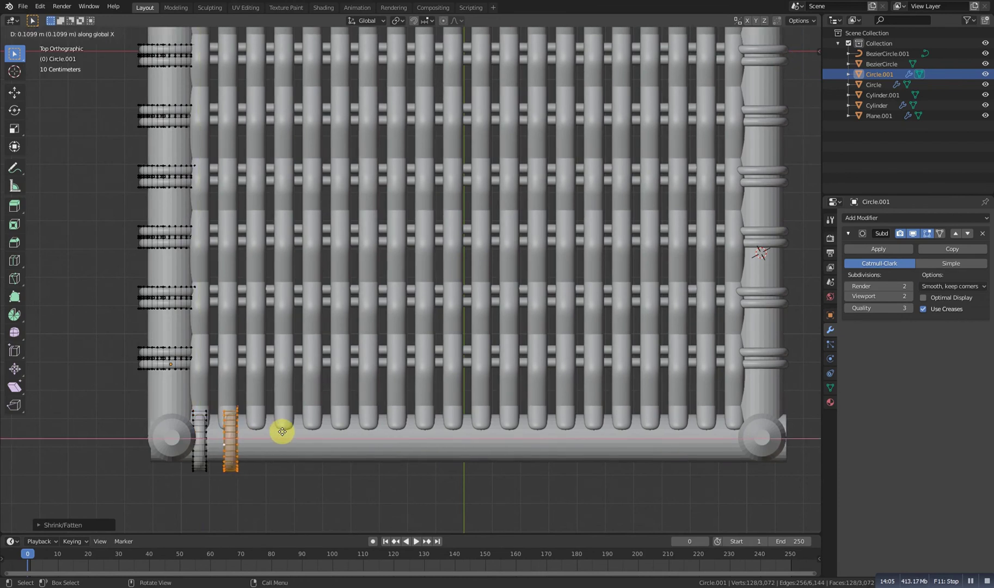
click(277, 430)
scroll(275, 430, down, 5)
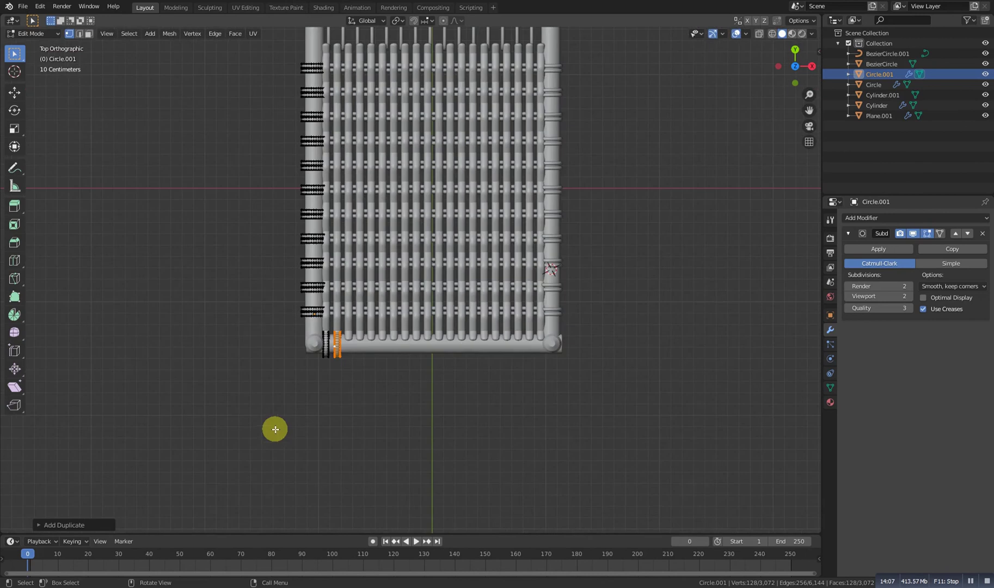
- Repeat the ring duplication along the end rail until the rings reach the opposite corner leg
key(shift+r)
key(shift+r)
key(shift+r)
key(shift+r)
key(shift+r)
key(shift+r)
key(shift+r)
key(shift+r)
key(shift+r)
key(shift+r)
key(shift+r)
key(shift+r)
key(shift+r)
key(shift+r)
key(shift+r)
key(shift+r)
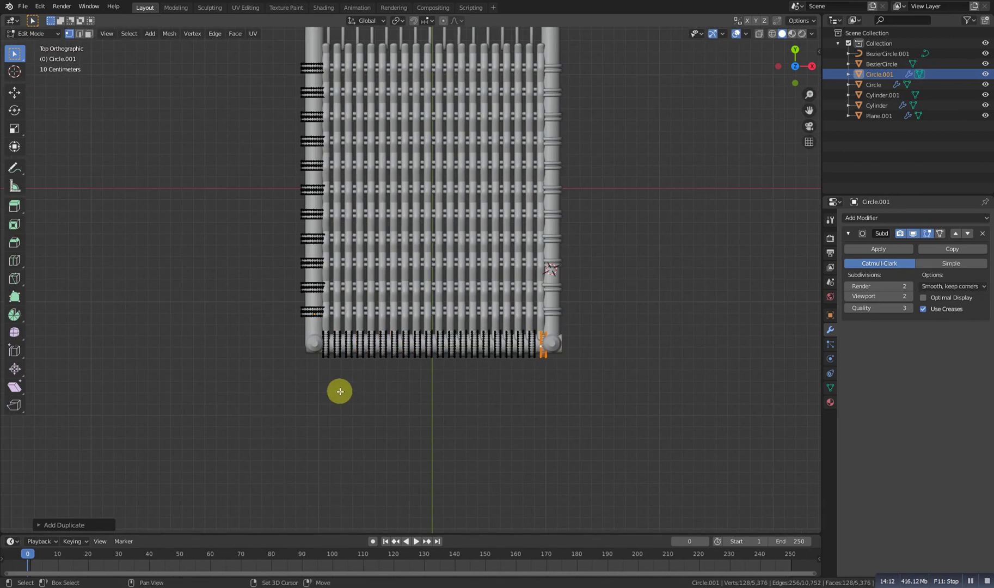
- Finish editing the rings and add a Subdivision Surface modifier to the bed frame
key(Tab)
middle_drag(371, 390, 519, 305)
key(Right)
click(557, 271)
click(885, 217)
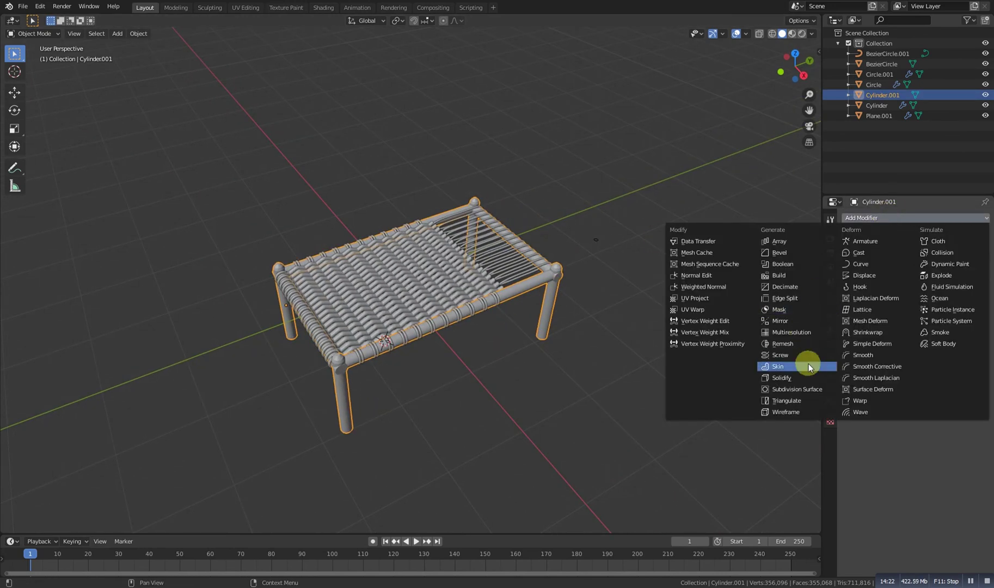
key(Return)
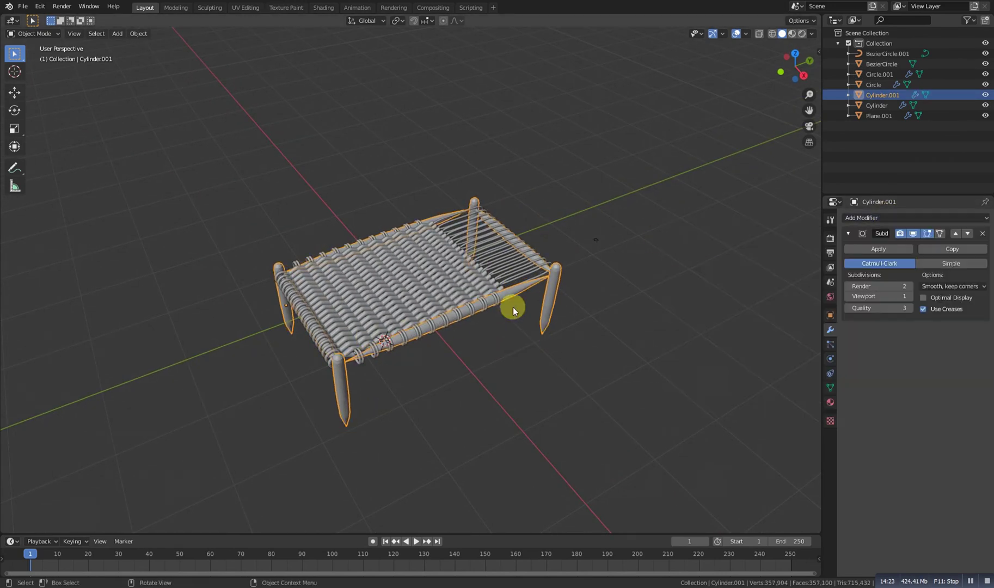
- Add supporting loop cuts to one side rail of the frame, slid close to each of its two ends
middle_drag(497, 308, 454, 325)
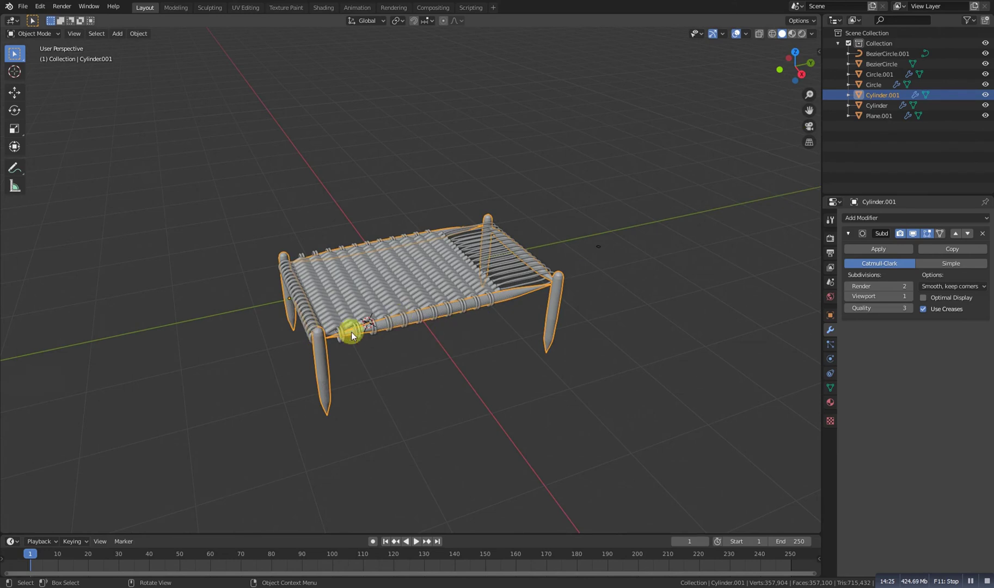
key(Tab)
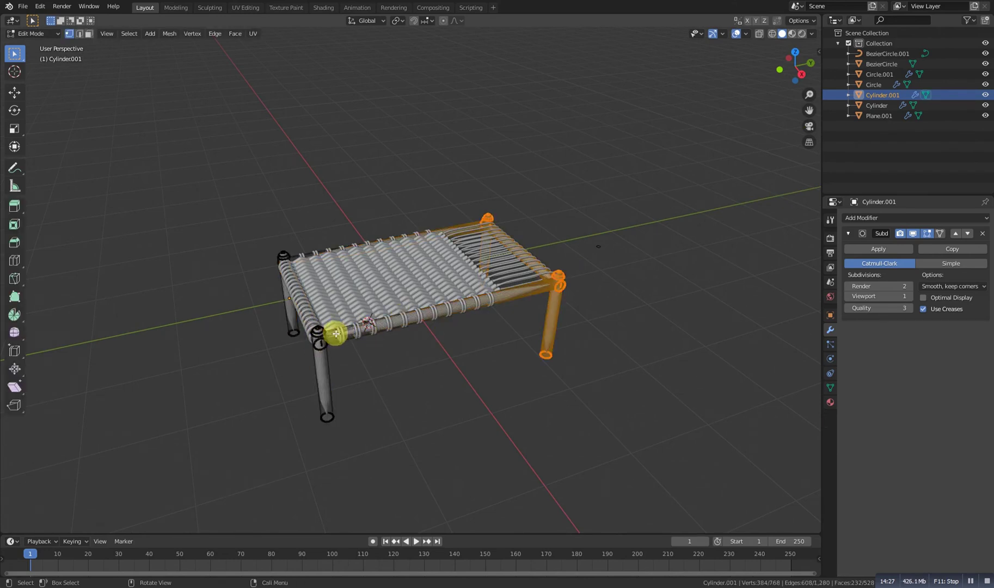
key(ctrl+r)
click(448, 308)
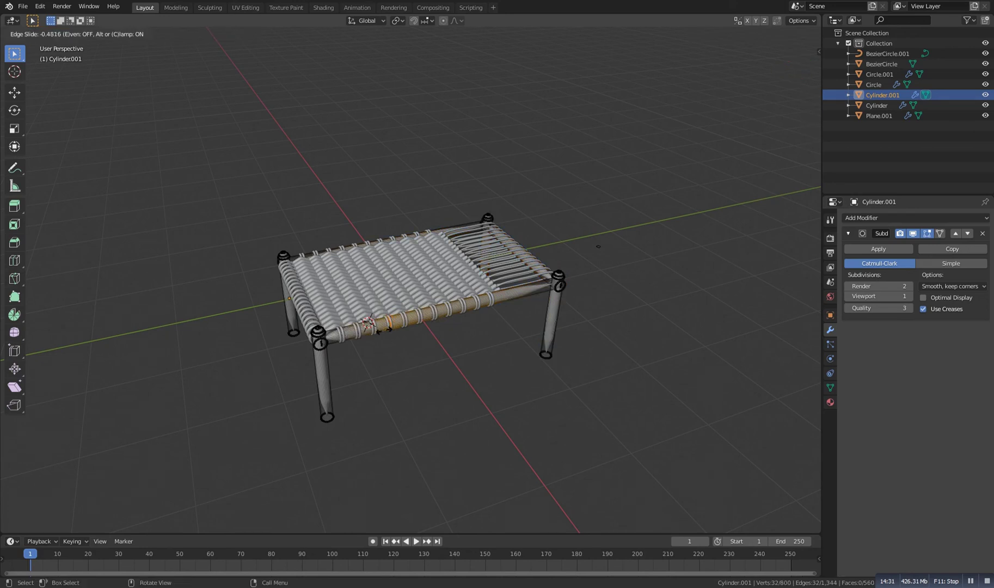
drag(419, 321, 470, 306)
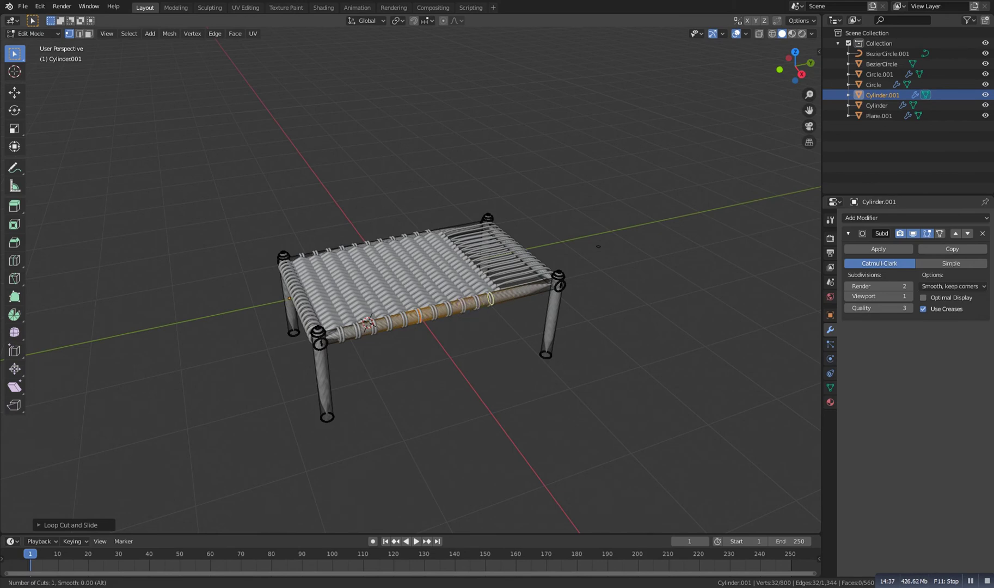
click(539, 289)
drag(539, 289, 564, 328)
- Add a loop cut to each of the two legs on that side, slid down to the foot
key(ctrl+r)
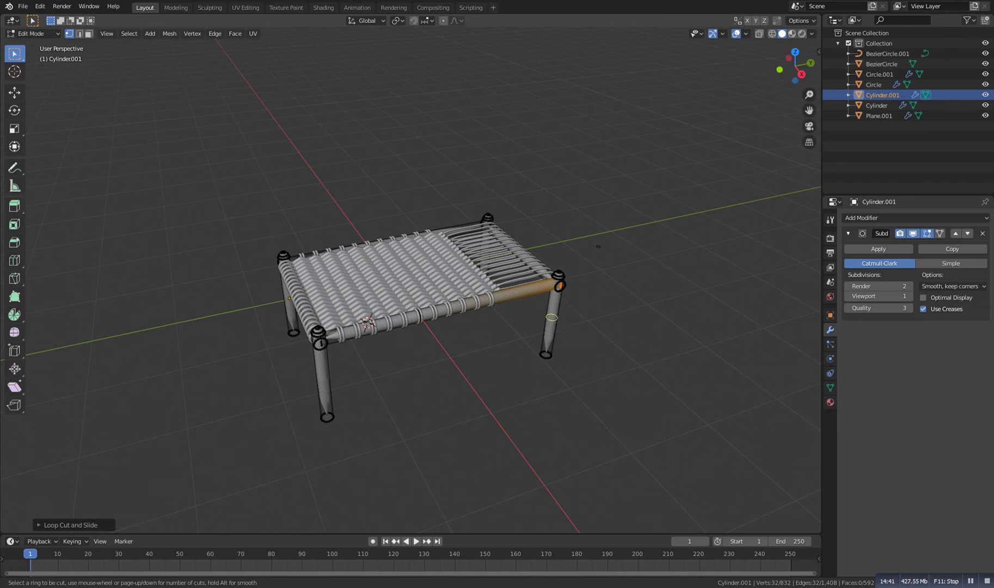
click(542, 369)
right_click(541, 368)
key(g)
click(535, 382)
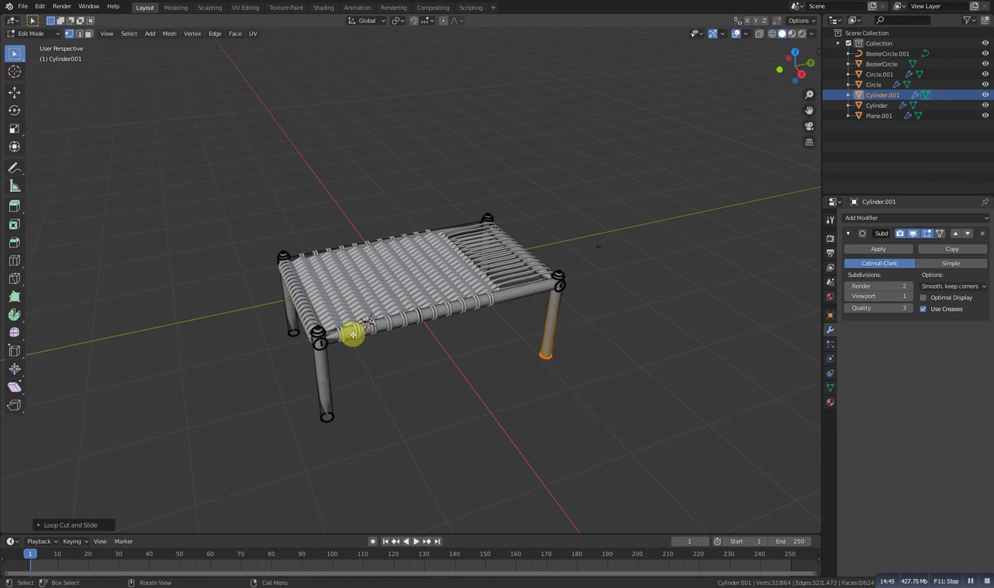
key(ctrl+r)
click(331, 433)
right_click(331, 433)
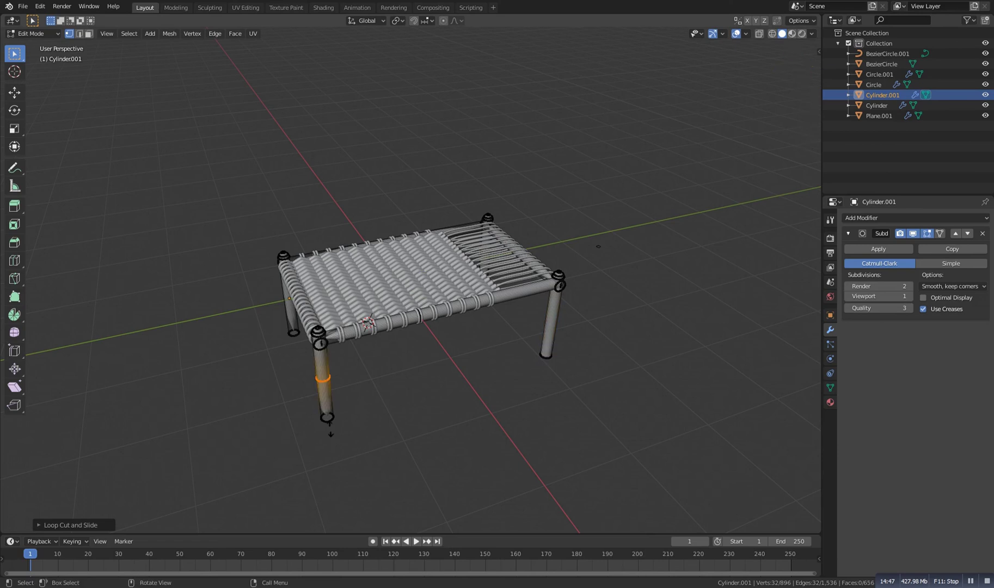
click(328, 442)
- Add a loop cut near the foot of the leg at the other end of the ring-wrapped end rail
middle_drag(235, 368, 442, 360)
key(ctrl+r)
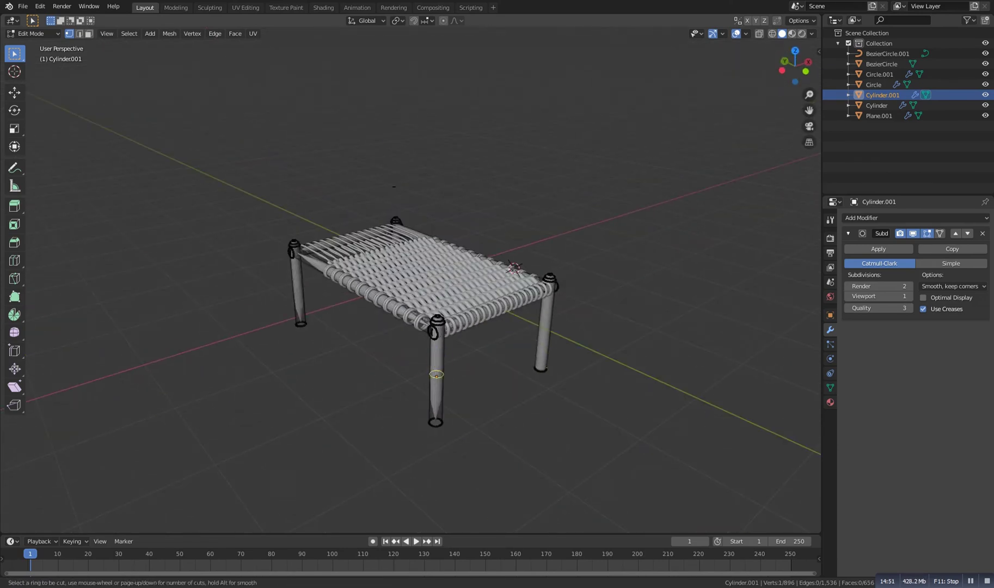
click(436, 374)
right_click(437, 374)
middle_drag(297, 355, 355, 347)
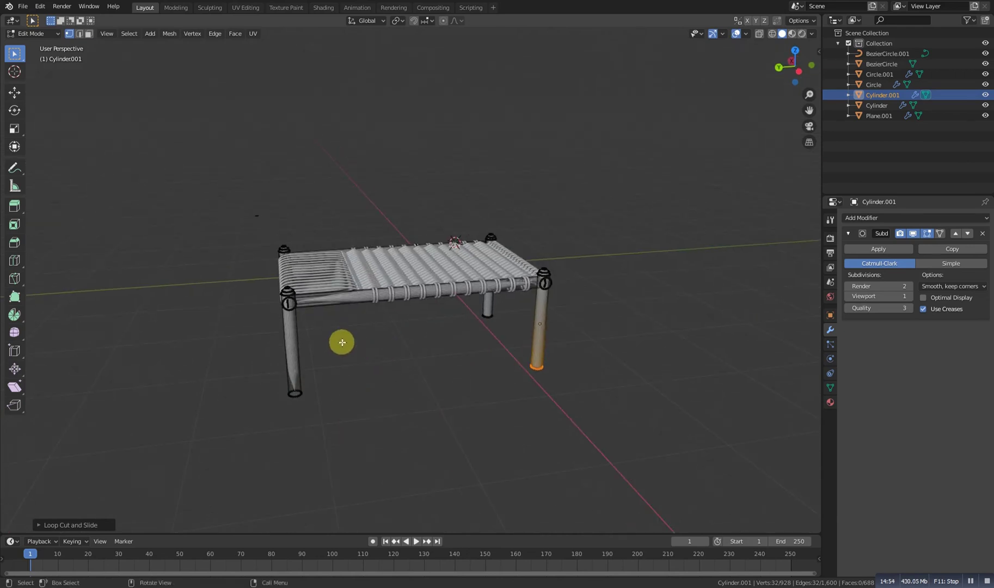
- Add loop cuts to the opposite side rail, slid close to its two ends
key(ctrl+r)
drag(421, 292, 528, 289)
click(673, 282)
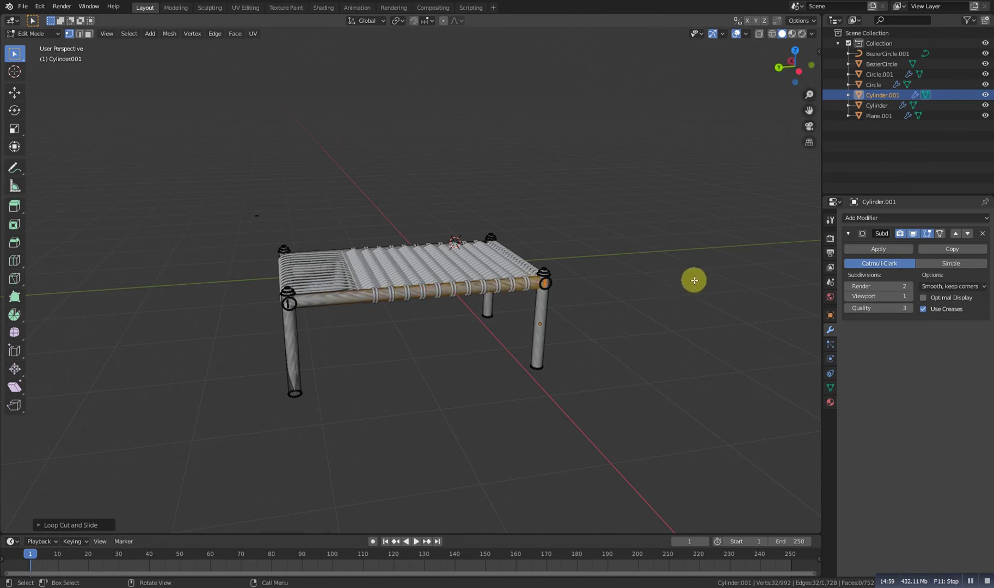